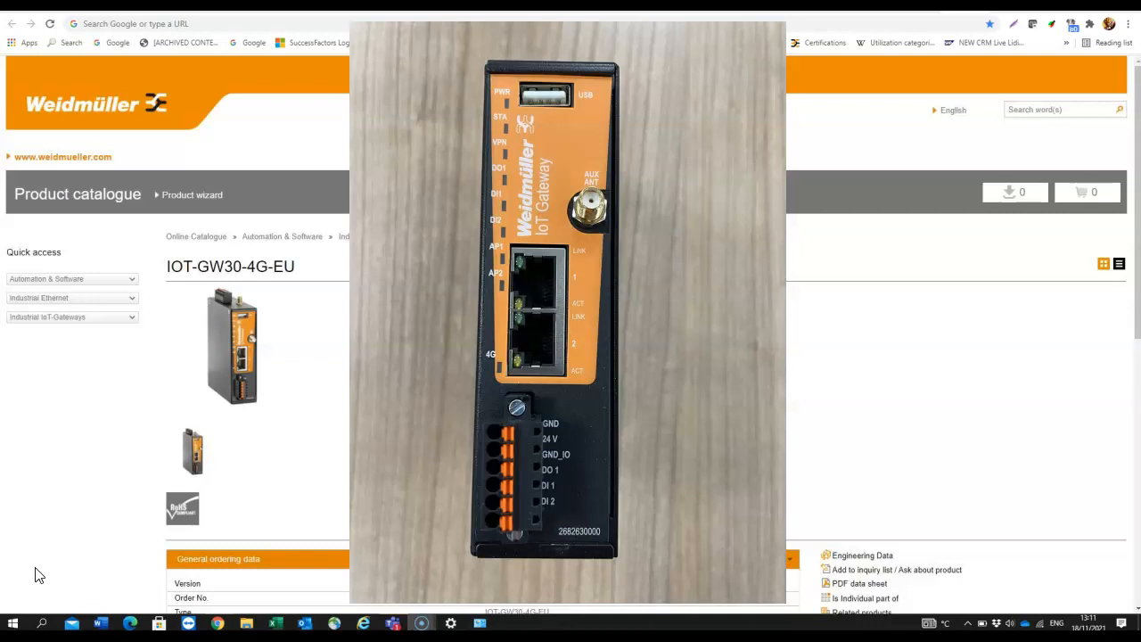
# Replace the IOT-GW30-4G-EU catalogue page in Chrome with a fresh Google new tab
pyautogui.click(38, 574)
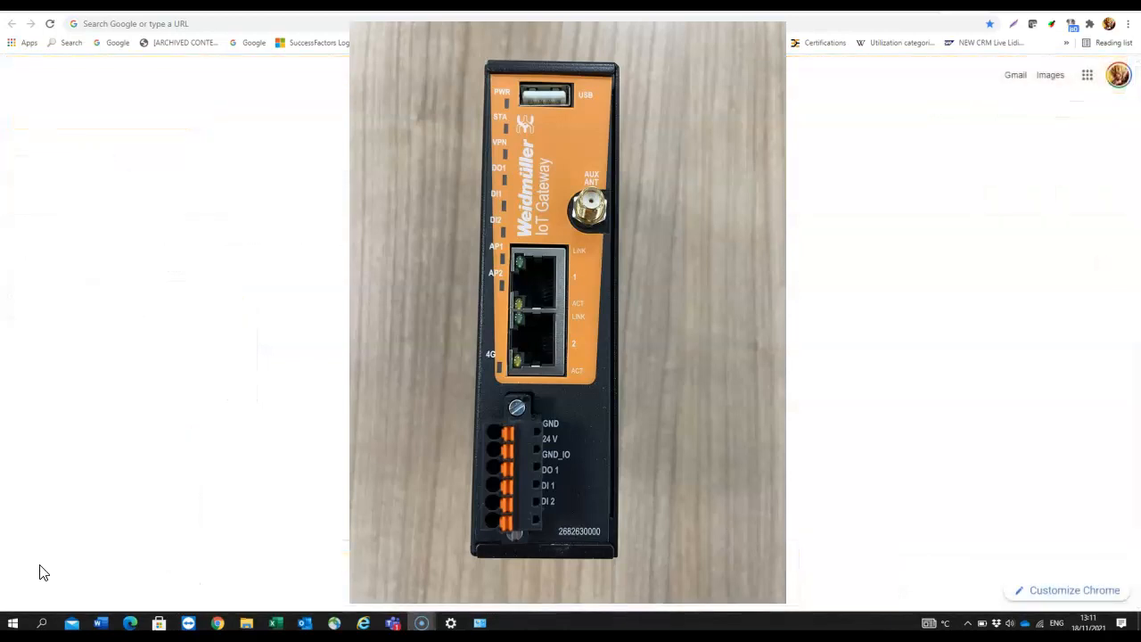
pyautogui.click(50, 572)
pyautogui.click(116, 585)
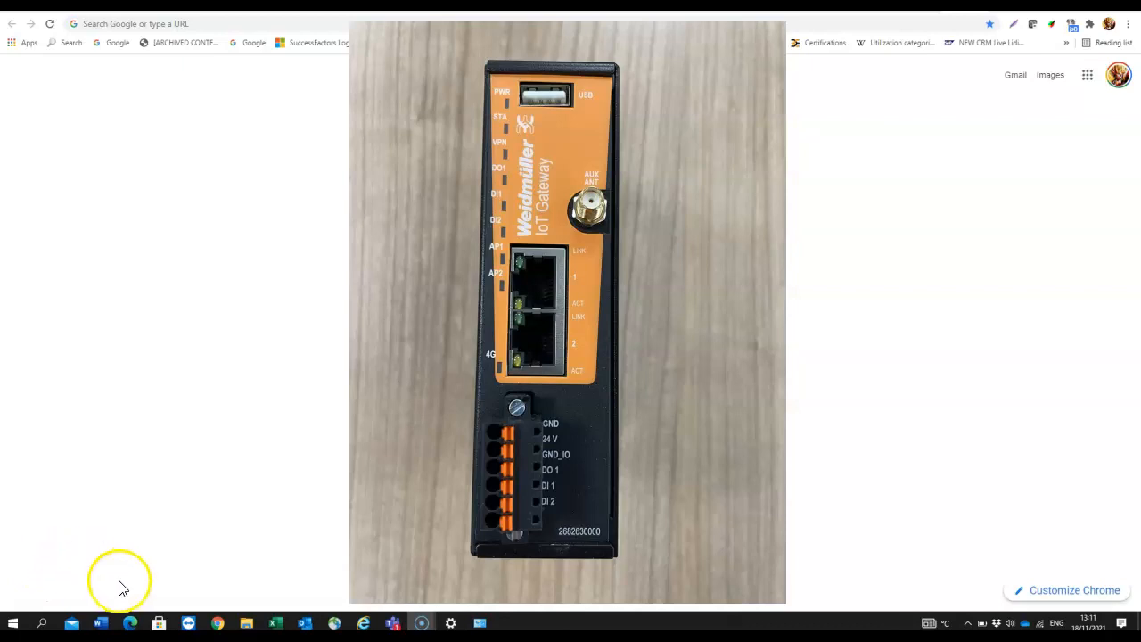
pyautogui.click(103, 591)
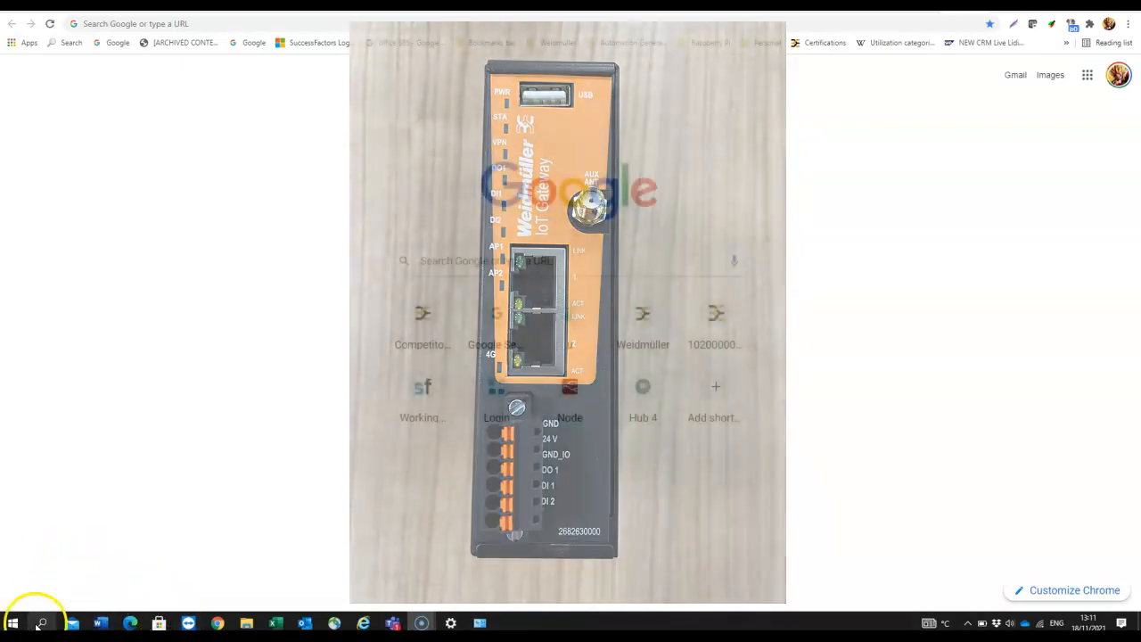
# Search 'network' and go via Network status and Ethernet to the adapter list
pyautogui.click(38, 625)
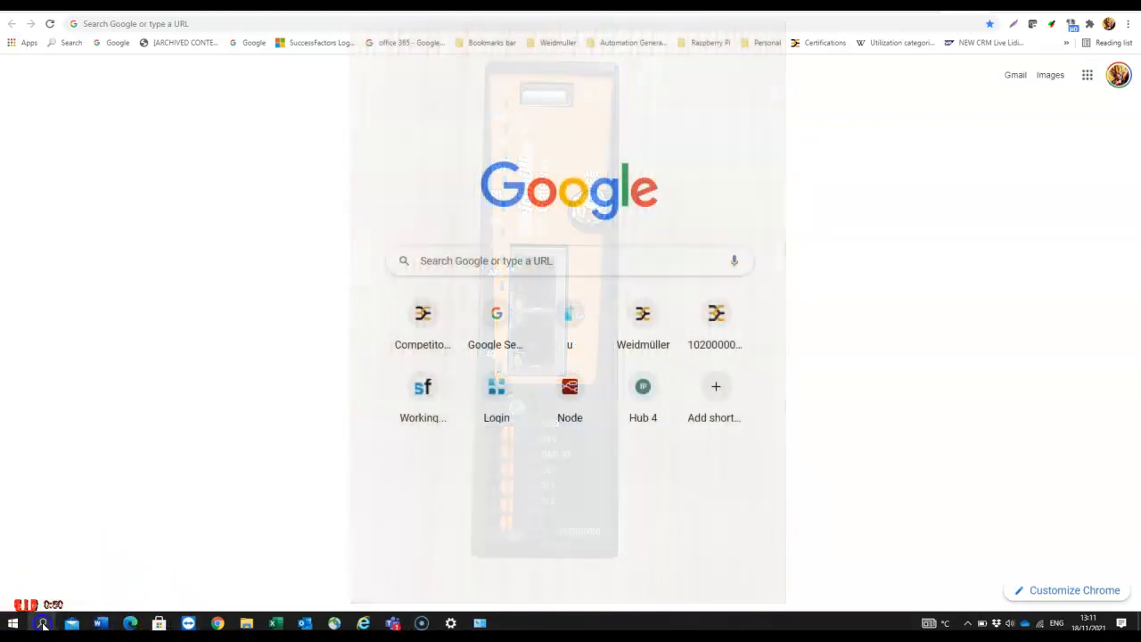
pyautogui.click(92, 595)
pyautogui.write('network')
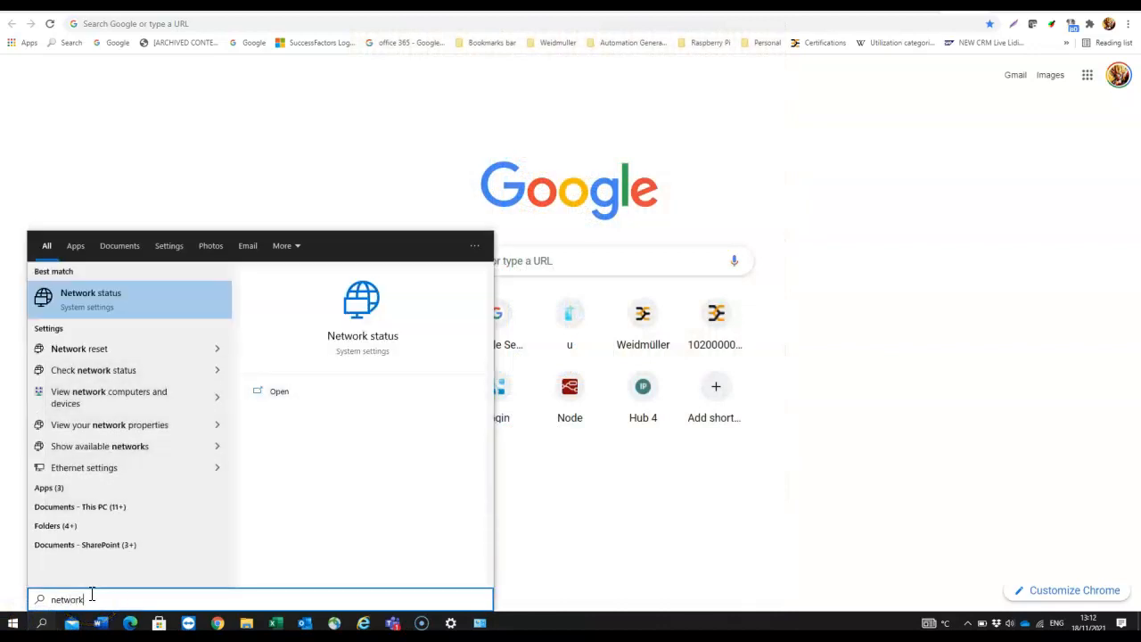
pyautogui.click(118, 303)
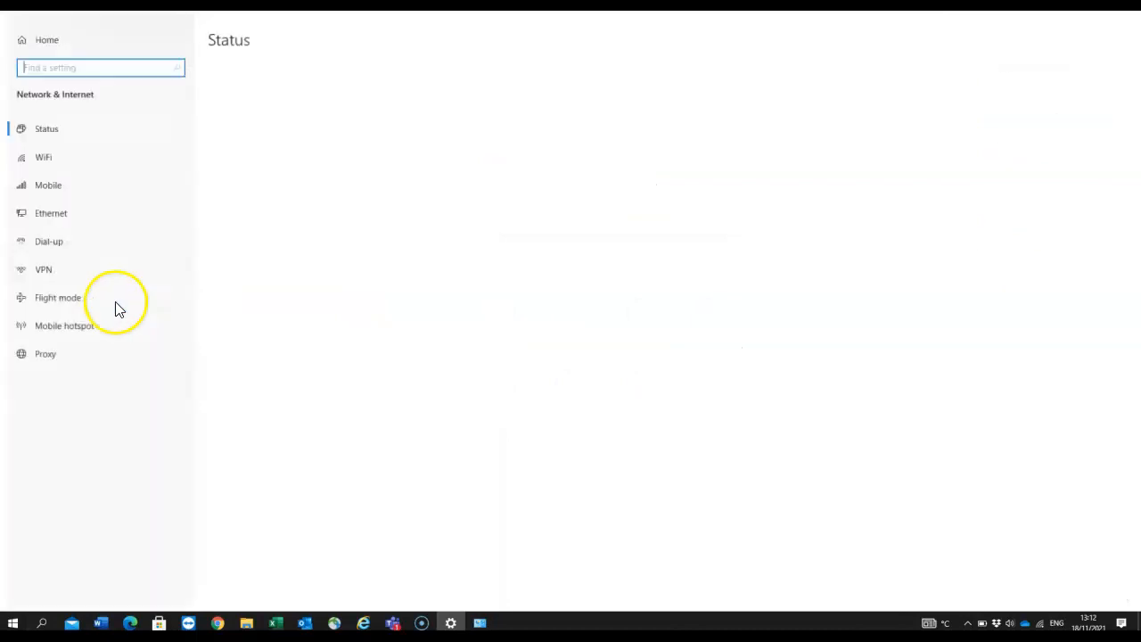
pyautogui.click(43, 213)
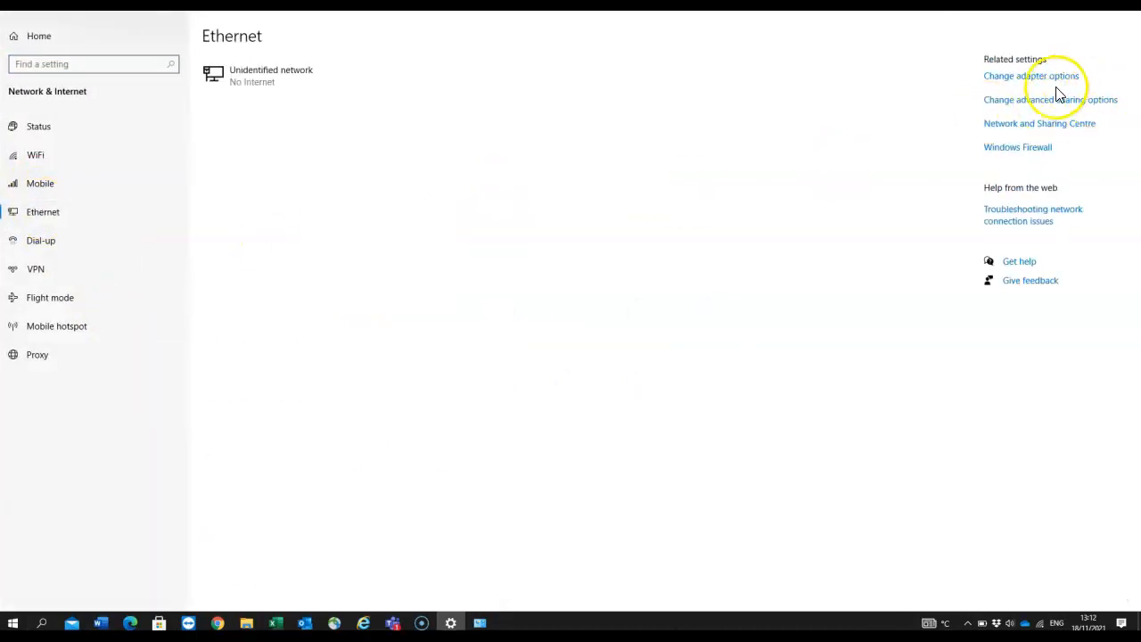
pyautogui.click(1025, 80)
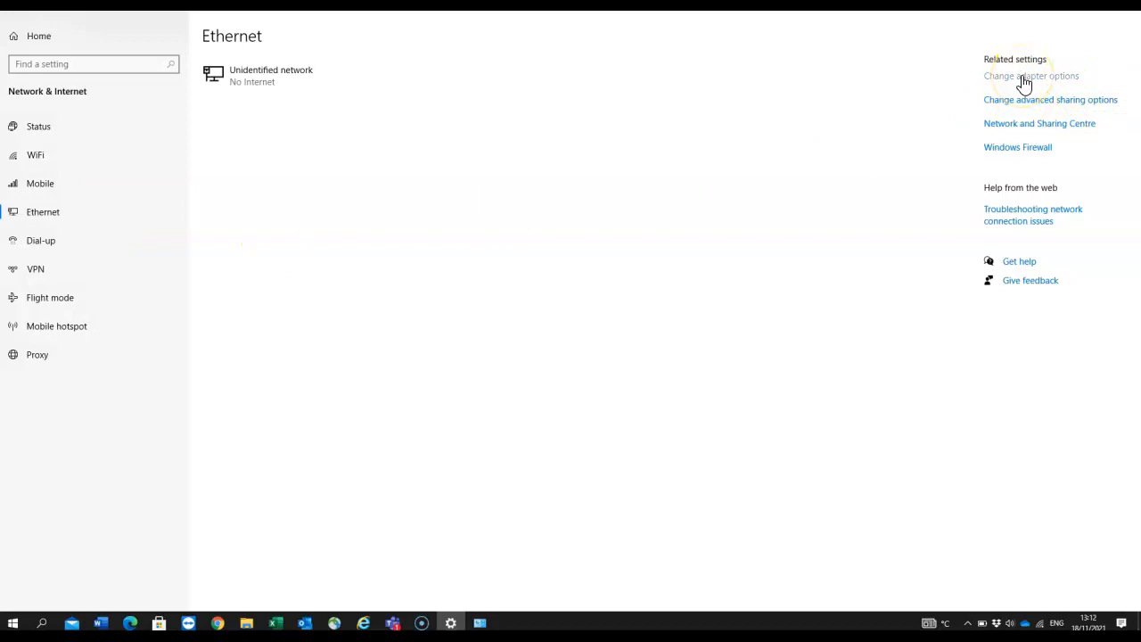
pyautogui.click(720, 270)
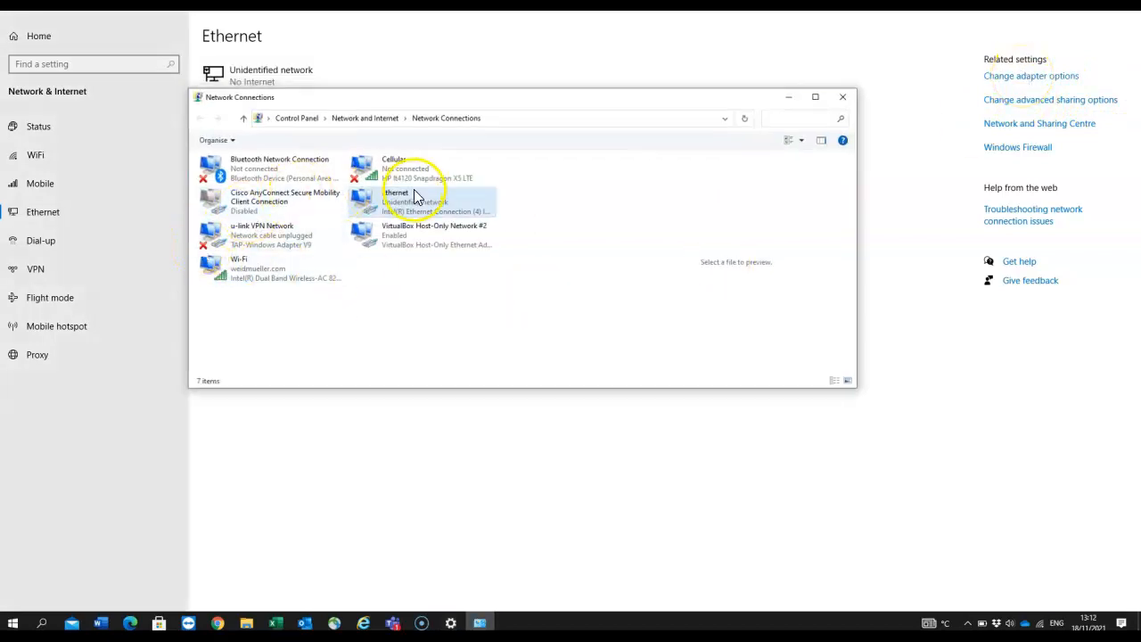
# Open the IPv4 properties of the Ethernet adapter
pyautogui.click(412, 203)
pyautogui.doubleClick(412, 203)
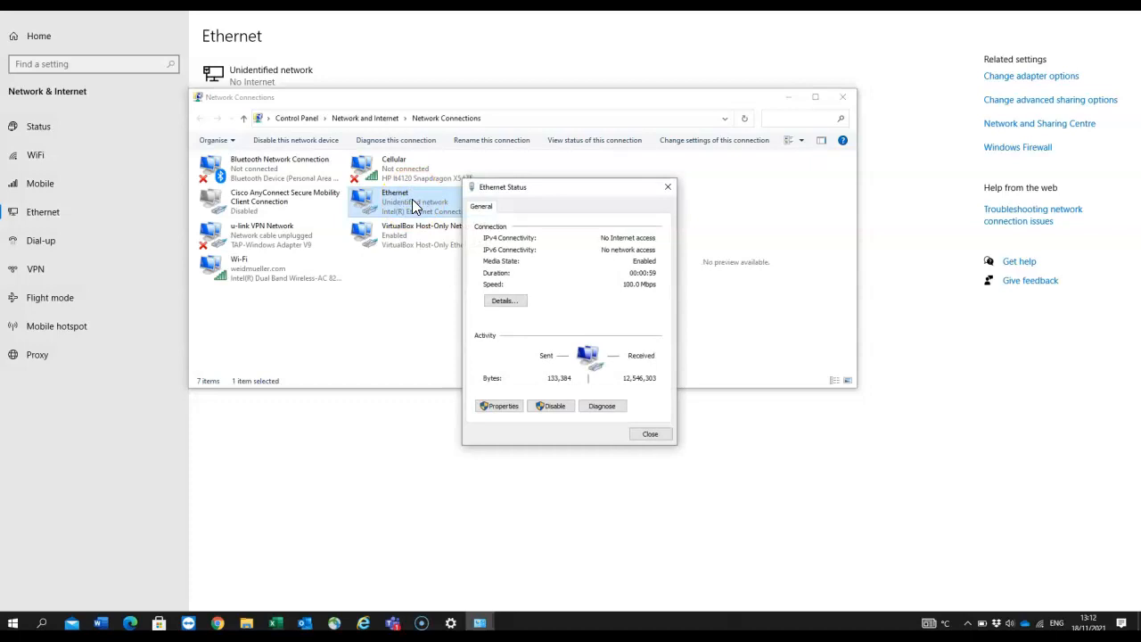
pyautogui.click(498, 406)
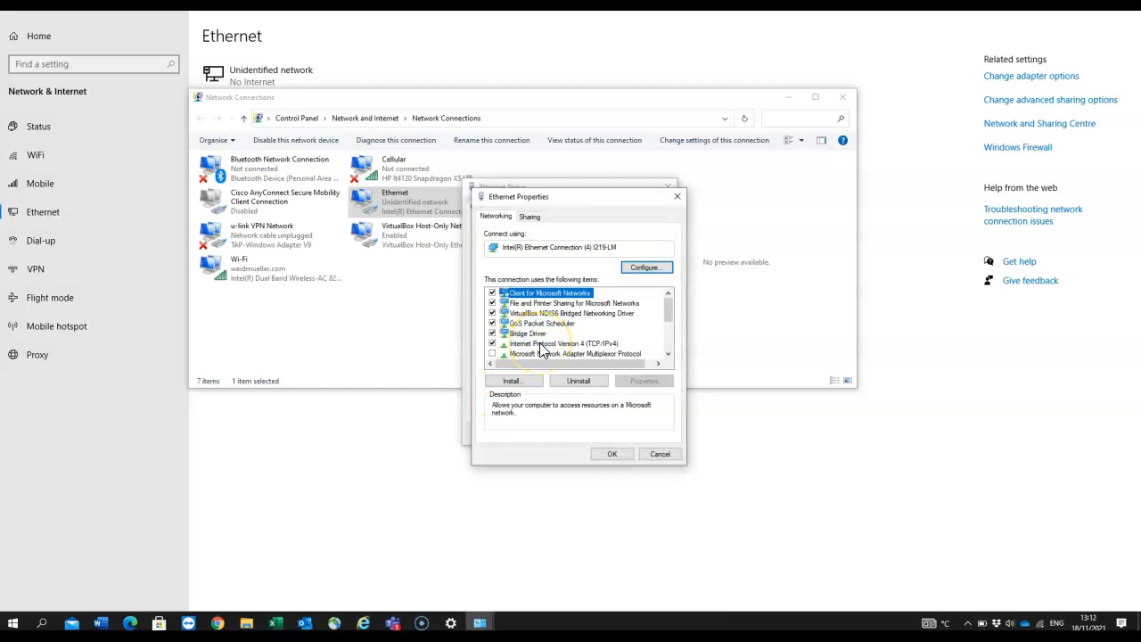
pyautogui.doubleClick(541, 349)
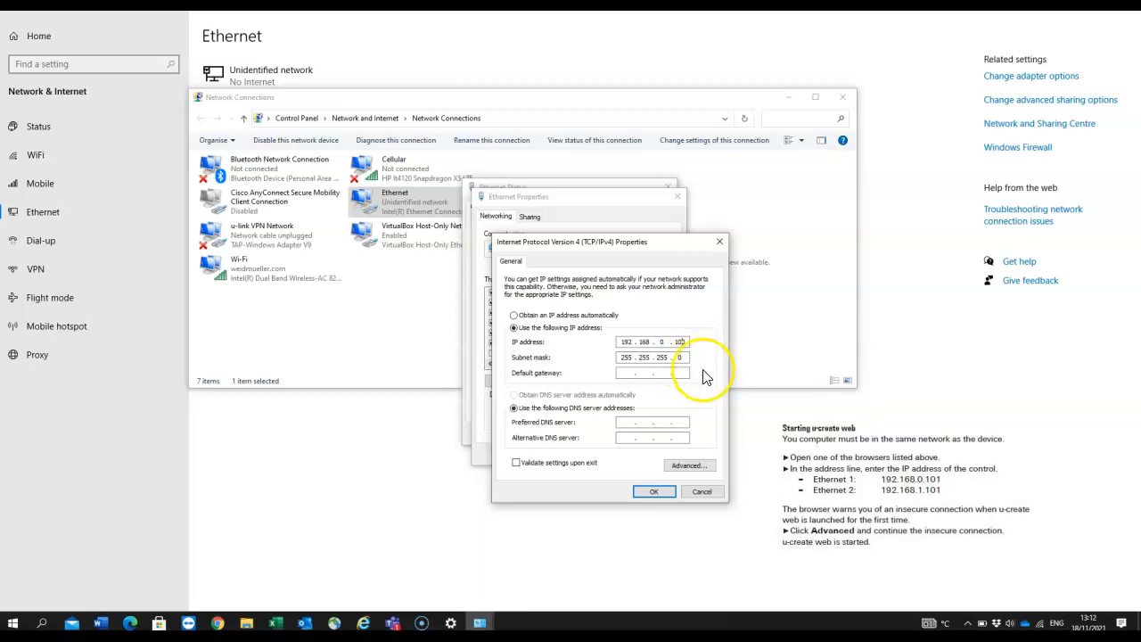
# Set static IP 192.168.0.100 with mask 255.255.255.0, confirm, and close the network windows
pyautogui.click(589, 315)
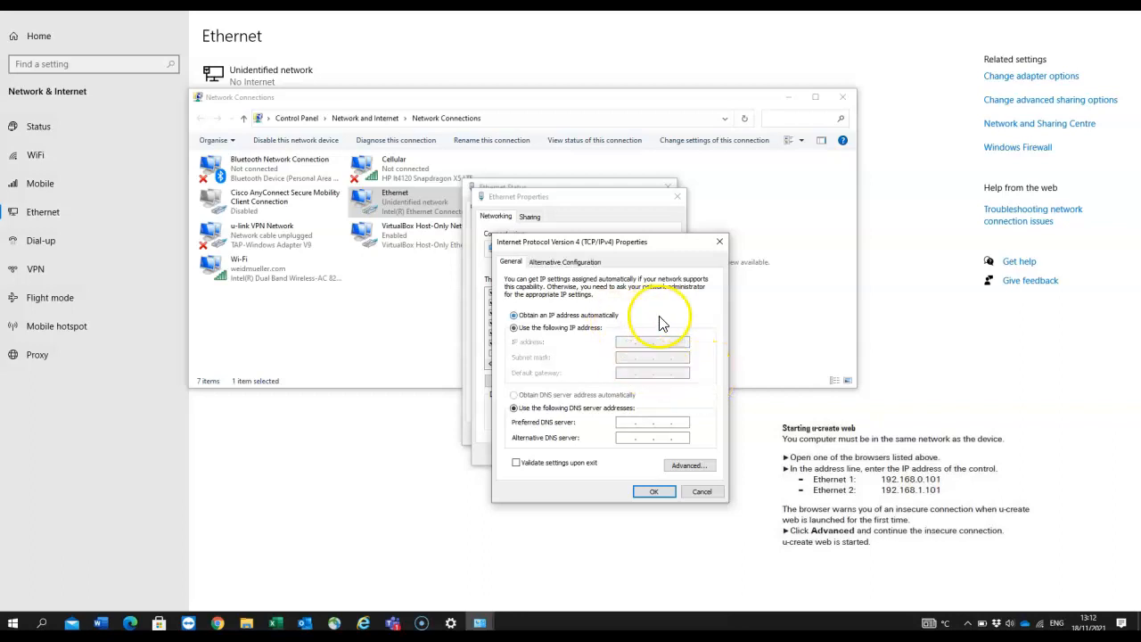
pyautogui.click(544, 328)
pyautogui.click(621, 344)
pyautogui.write('192 . ')
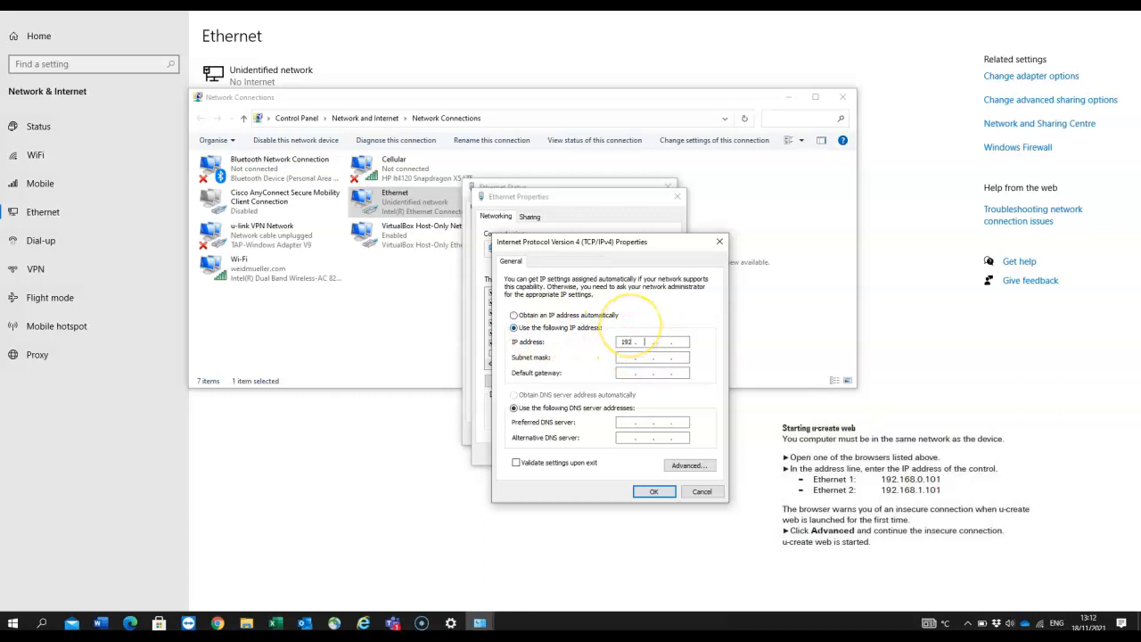
pyautogui.write('168 . 000 . 100')
pyautogui.click(635, 356)
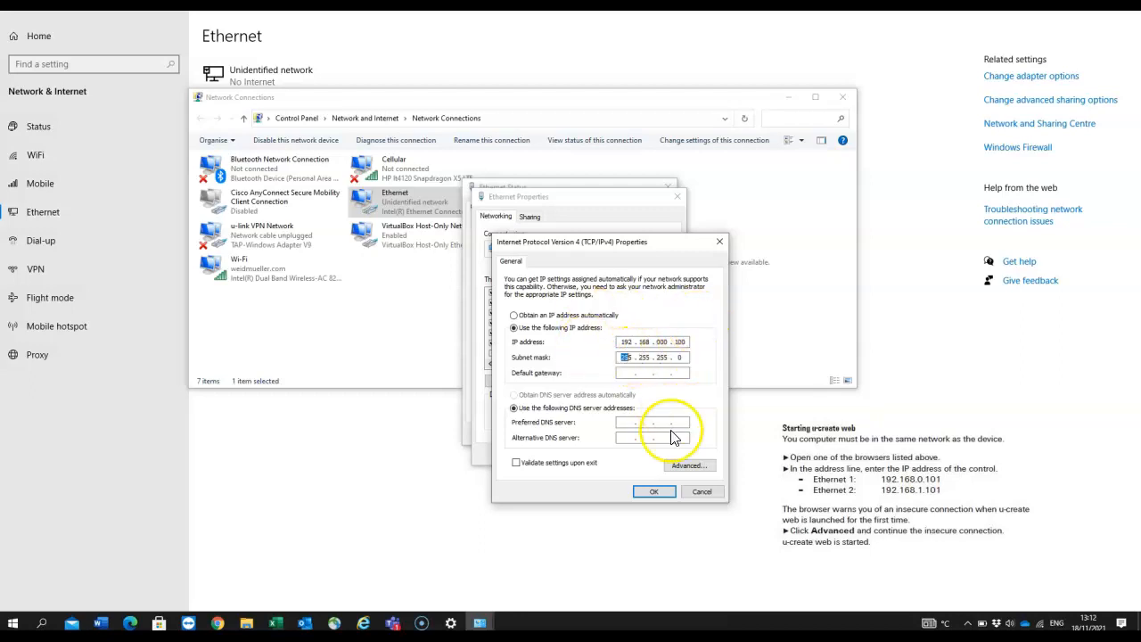
pyautogui.click(656, 493)
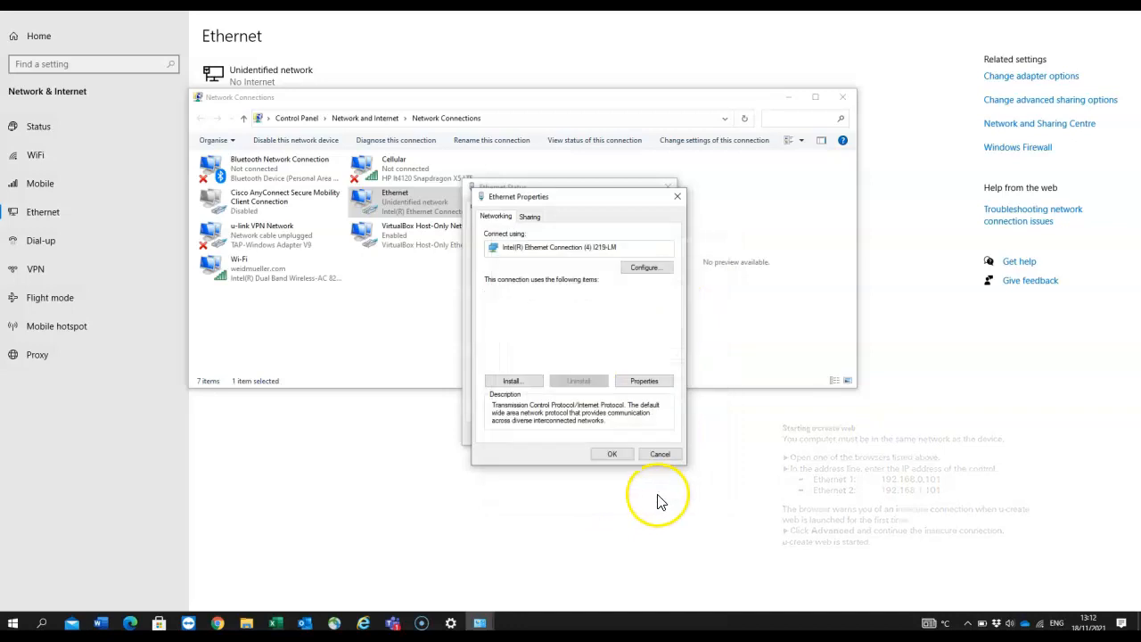
pyautogui.click(619, 527)
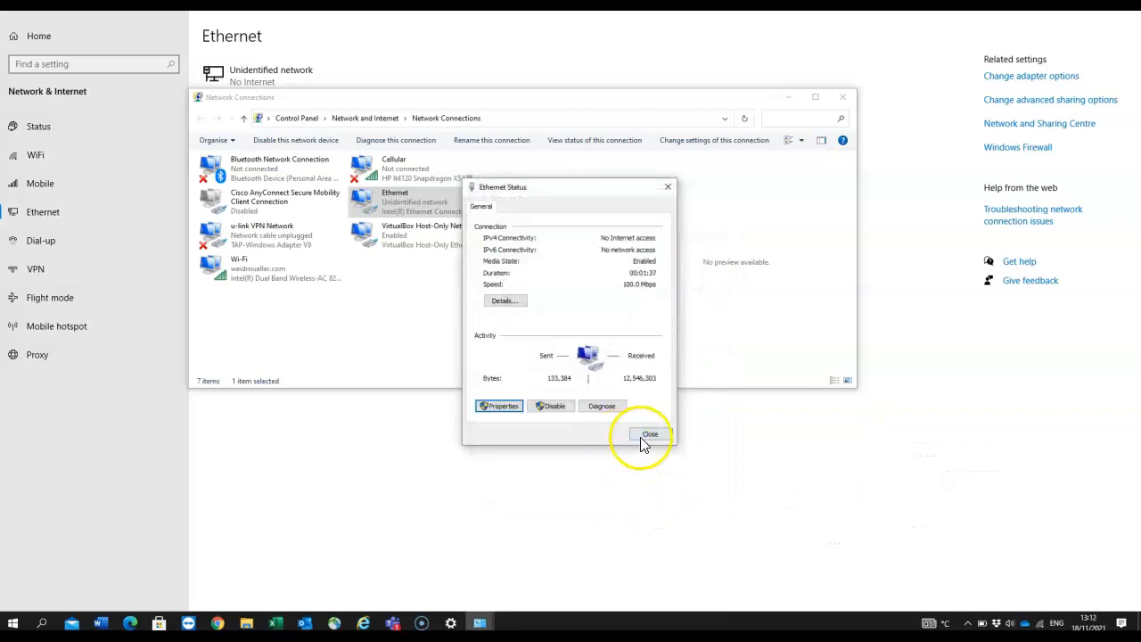
pyautogui.click(648, 435)
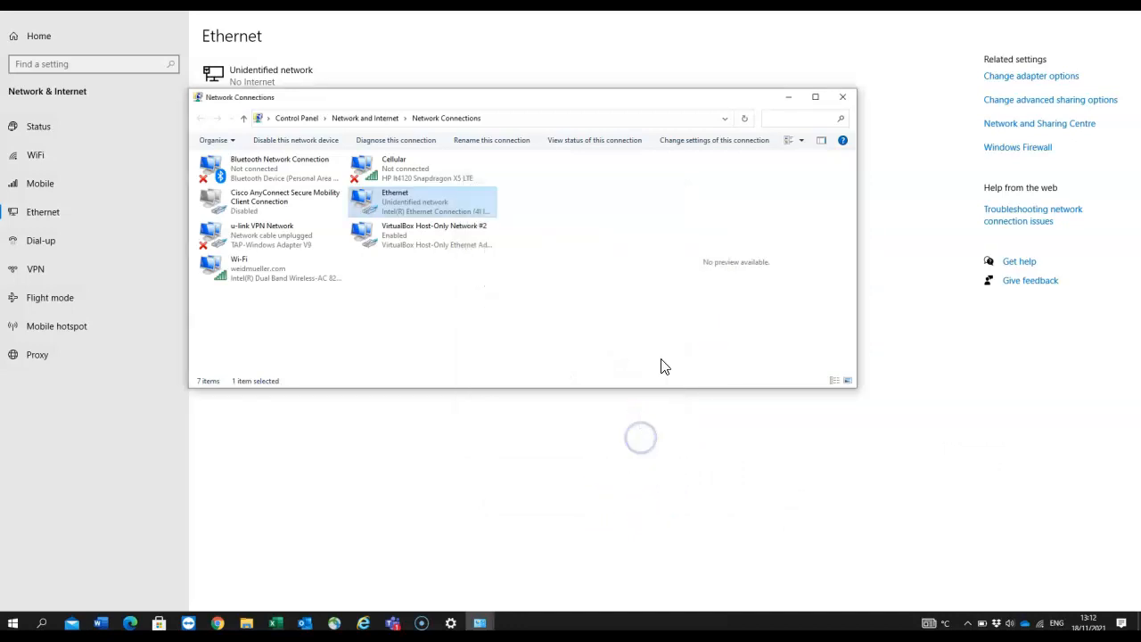
pyautogui.click(843, 98)
# Open Command Prompt and run ipconfig to confirm the address 192.168.0.100
pyautogui.click(41, 622)
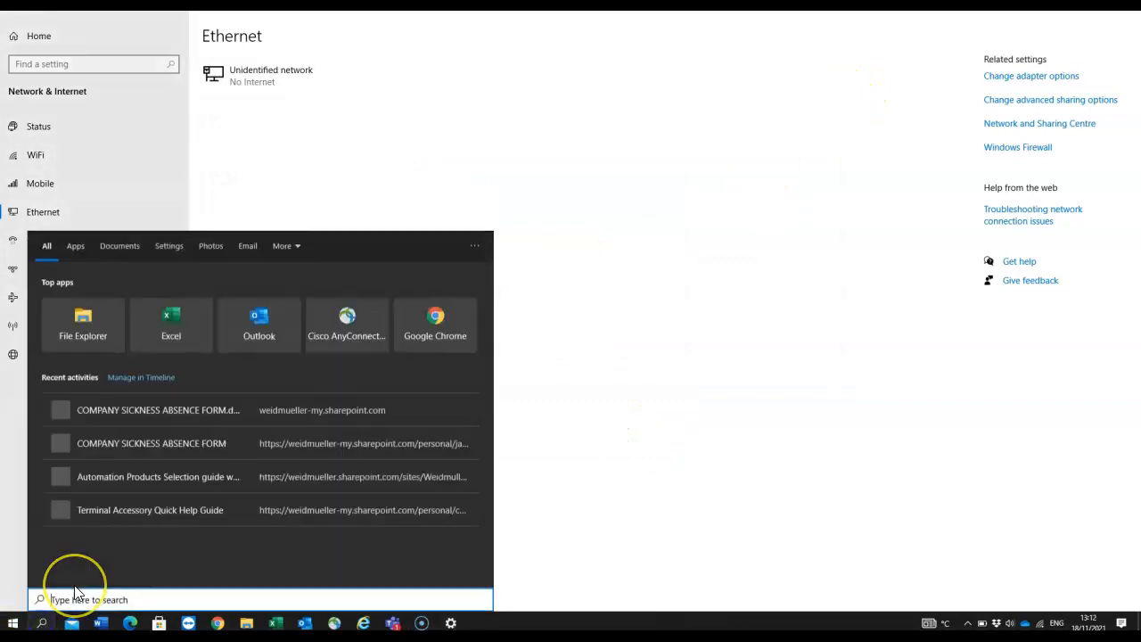
pyautogui.write('cmd')
pyautogui.press('Return')
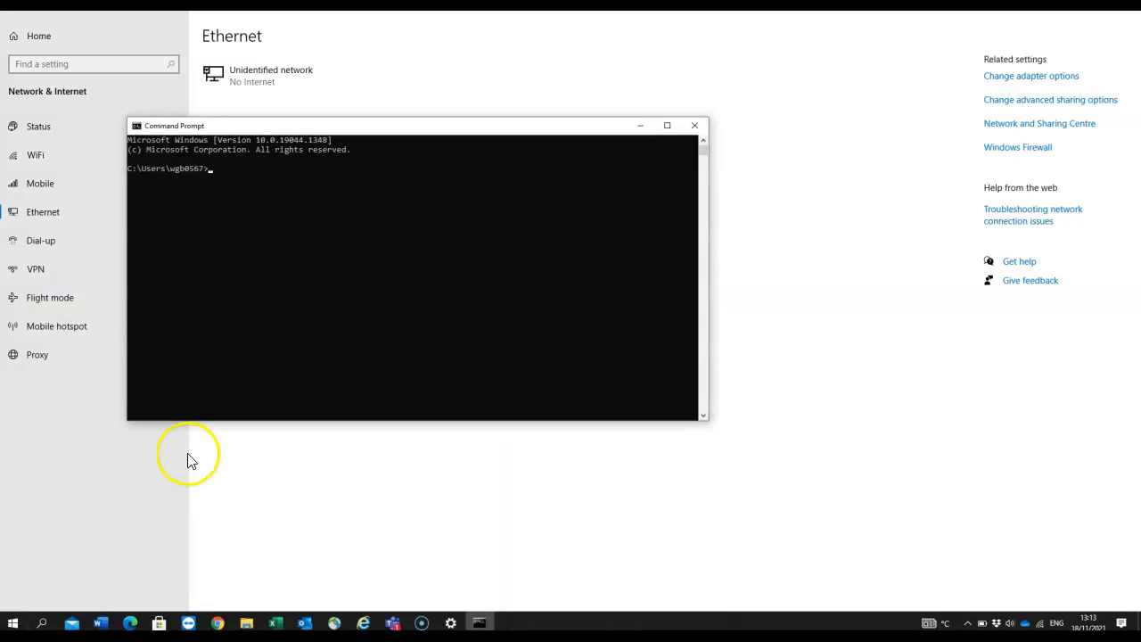
pyautogui.write('ipconfig')
pyautogui.press('Return')
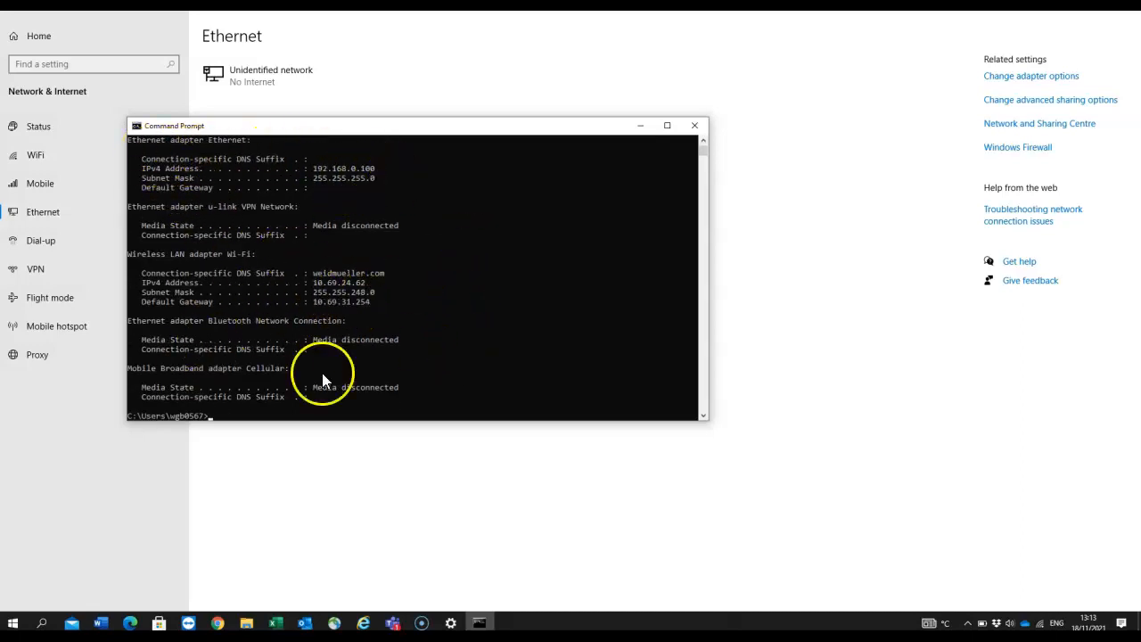
# Ping 192.168.0.101 and get 4 of 4 replies with 0% loss
pyautogui.write('ping 192.168.0.101')
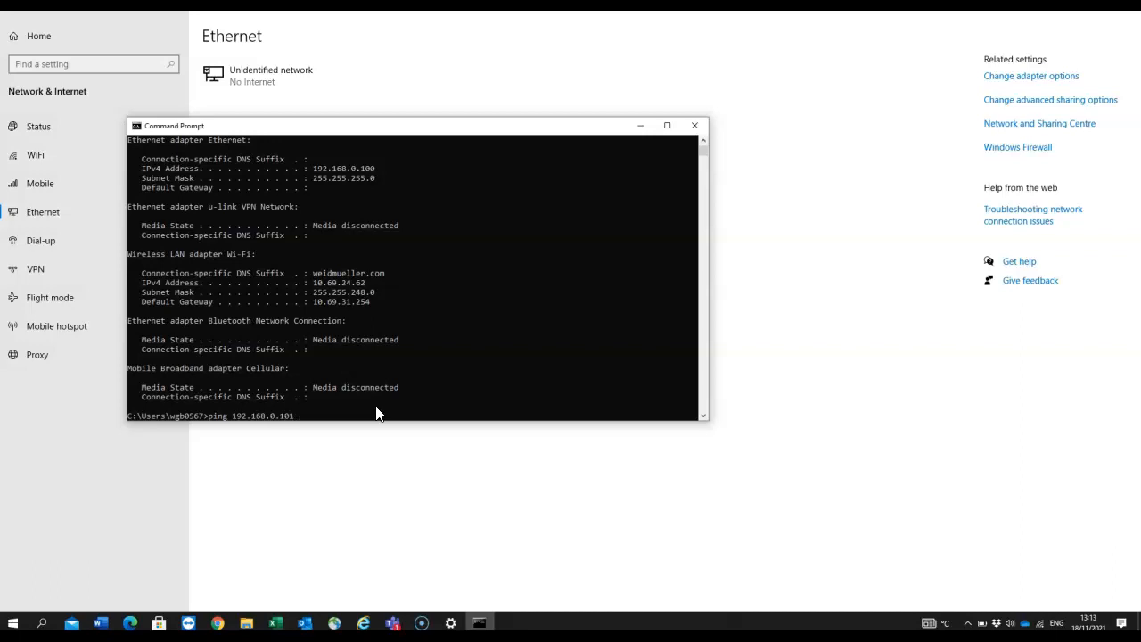
pyautogui.press('Return')
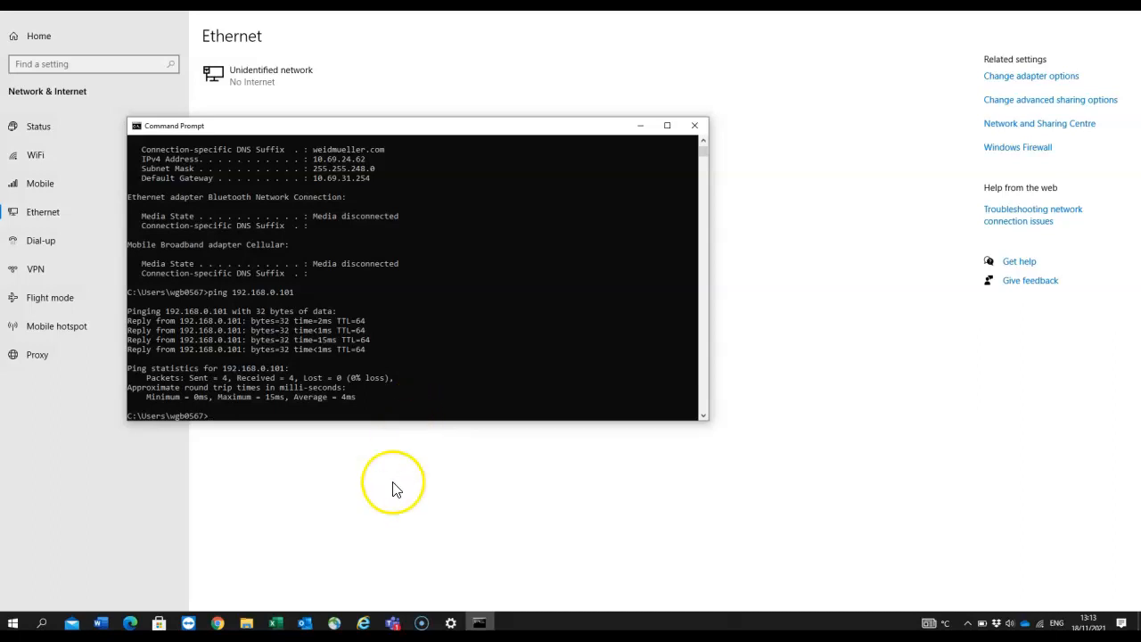
pyautogui.click(215, 624)
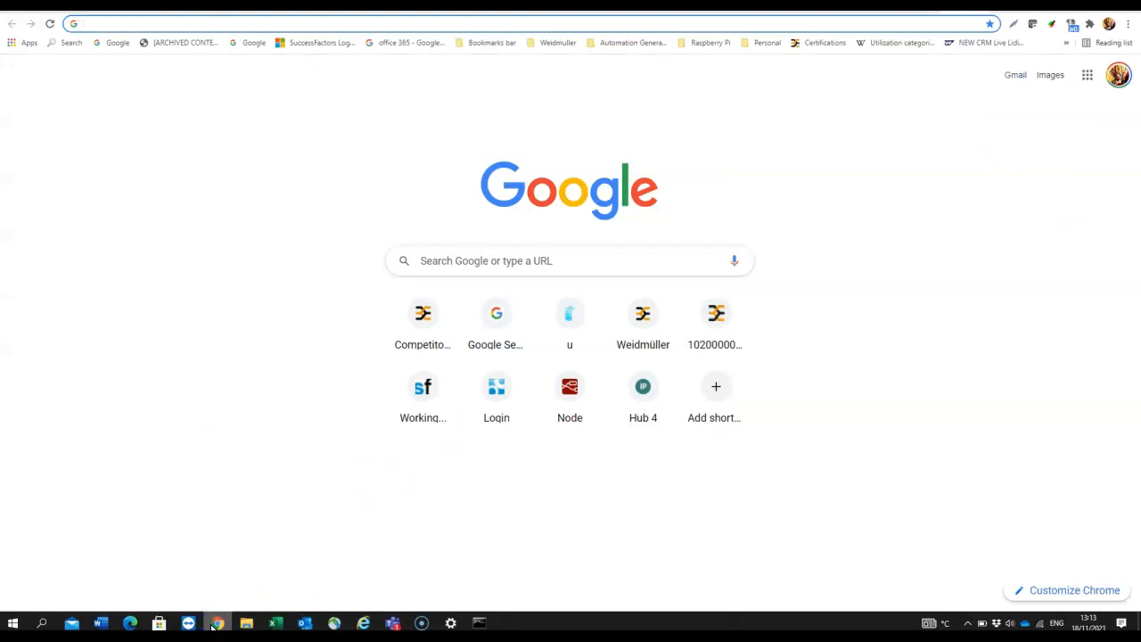
# Enter 192.168.0.101 in Chrome's address bar to reach the gateway
pyautogui.click(212, 622)
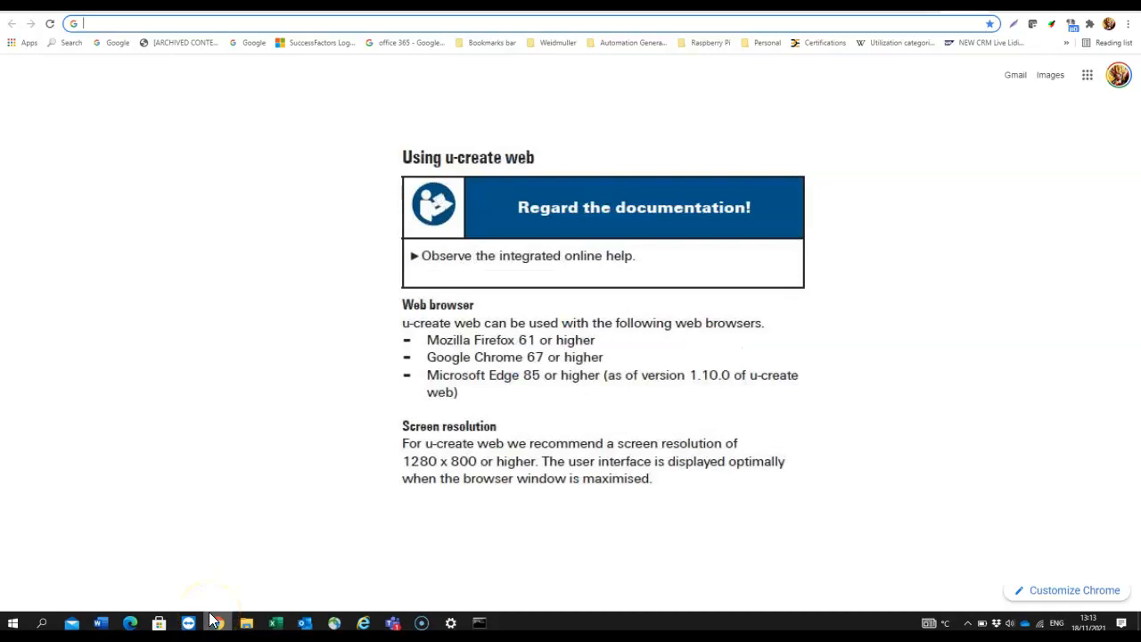
pyautogui.click(53, 621)
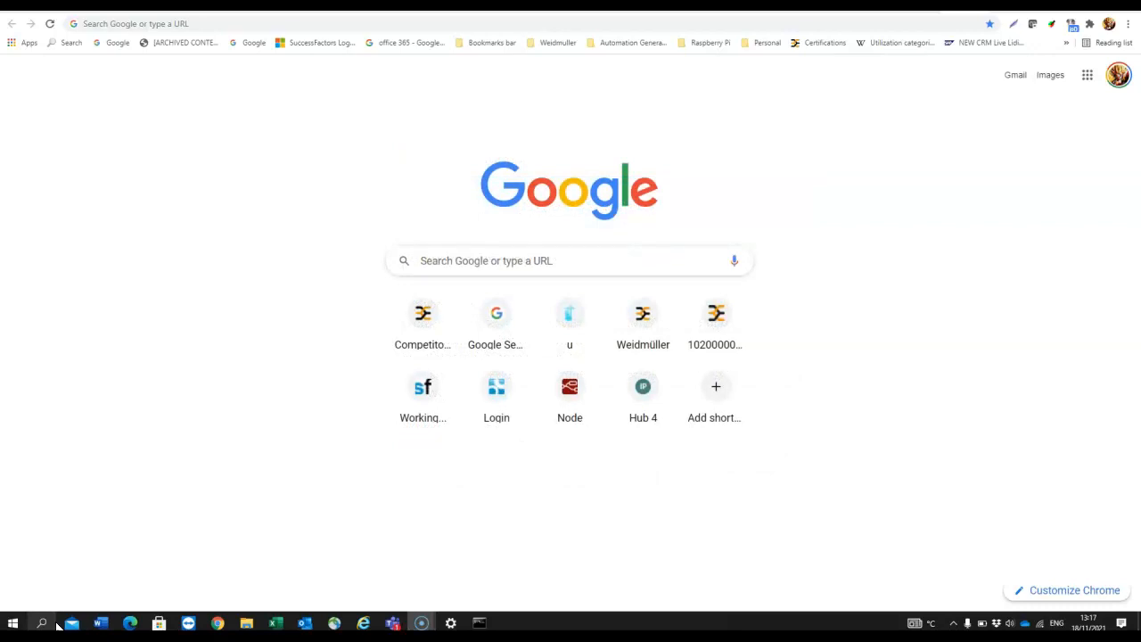
pyautogui.click(147, 23)
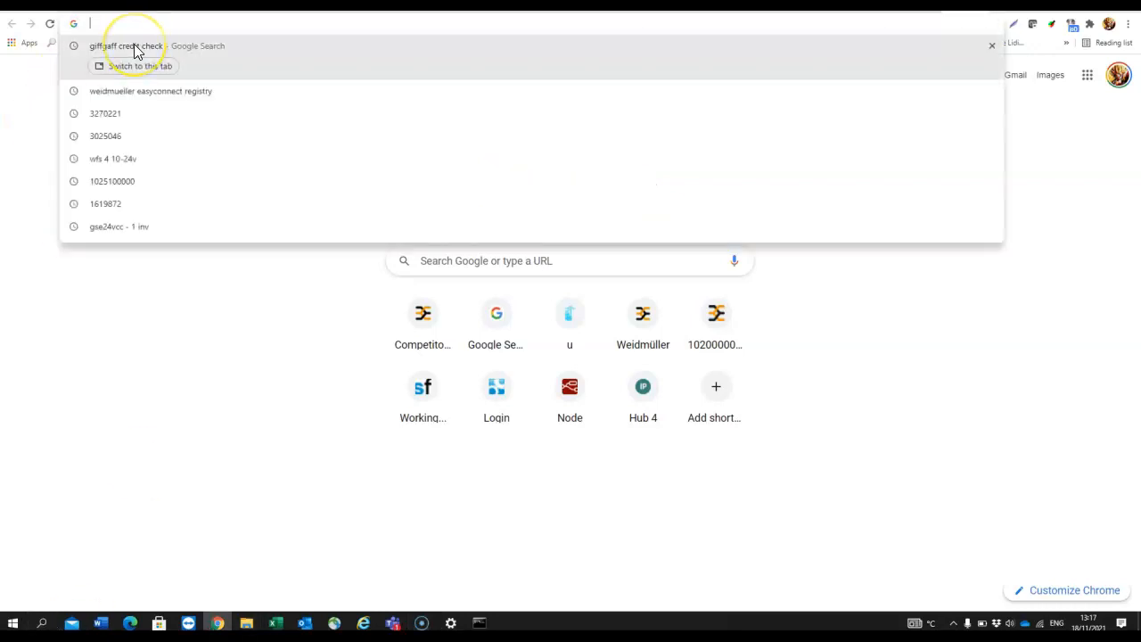
pyautogui.write('192.168.0.')
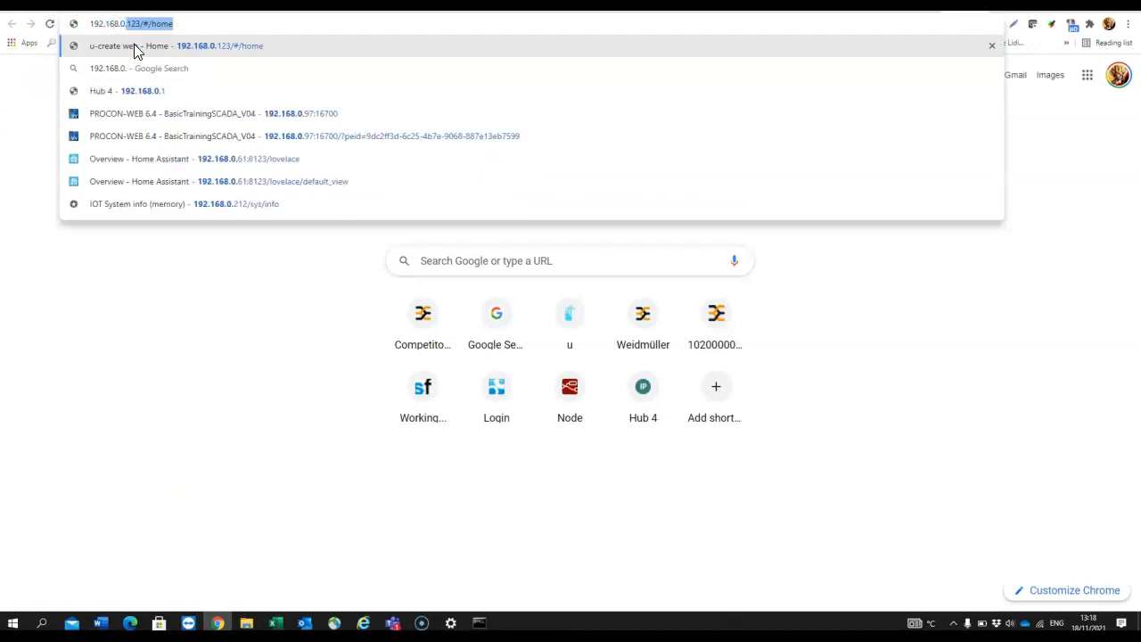
pyautogui.write('101')
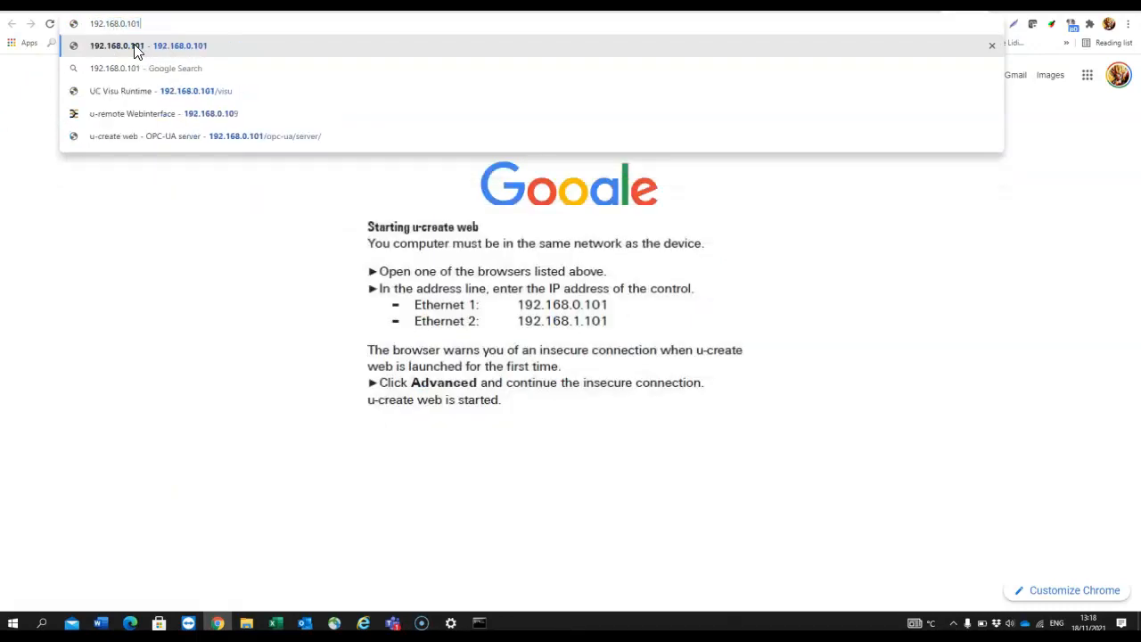
pyautogui.click(136, 51)
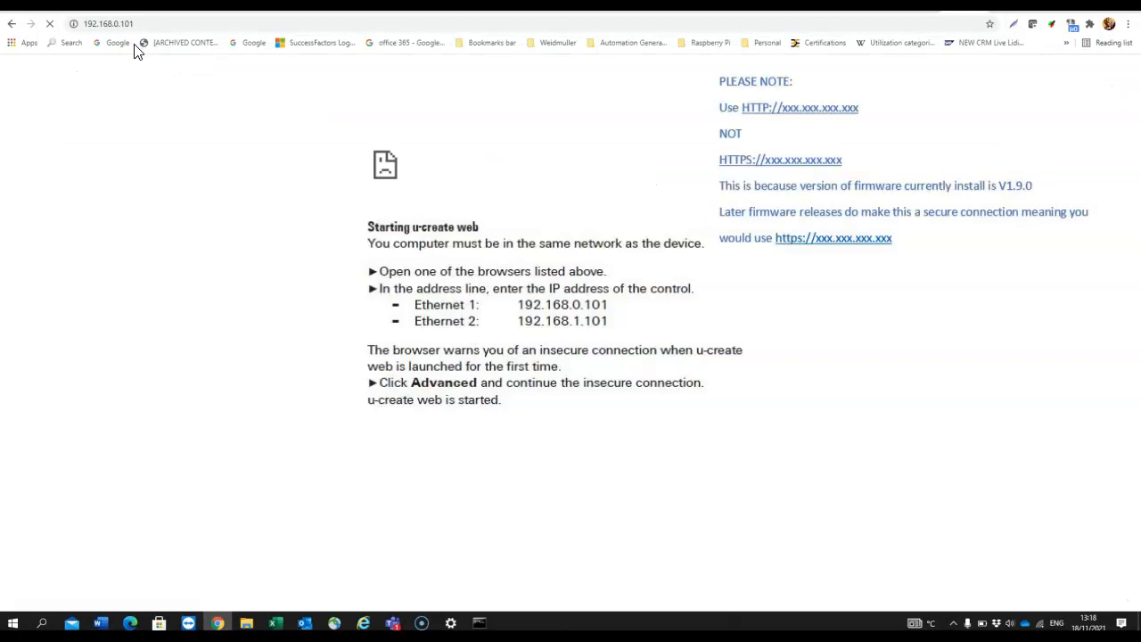
pyautogui.click(105, 24)
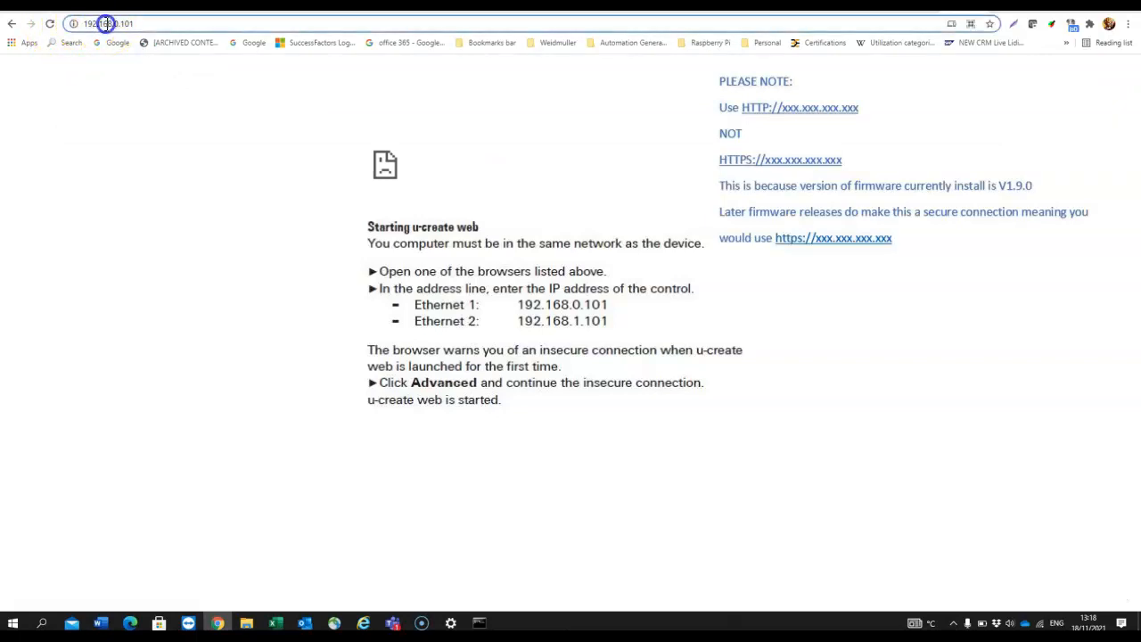
pyautogui.press('Home')
pyautogui.write('https://')
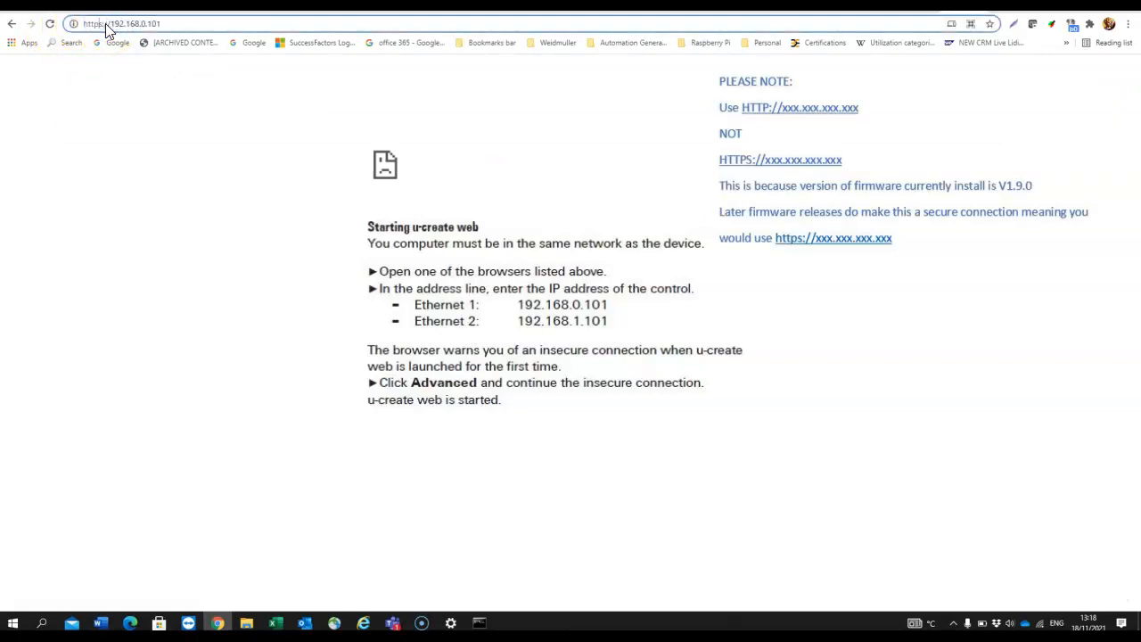
pyautogui.click(101, 24)
pyautogui.press('BackSpace')
pyautogui.press('Return')
pyautogui.click(105, 25)
pyautogui.press('BackSpace')
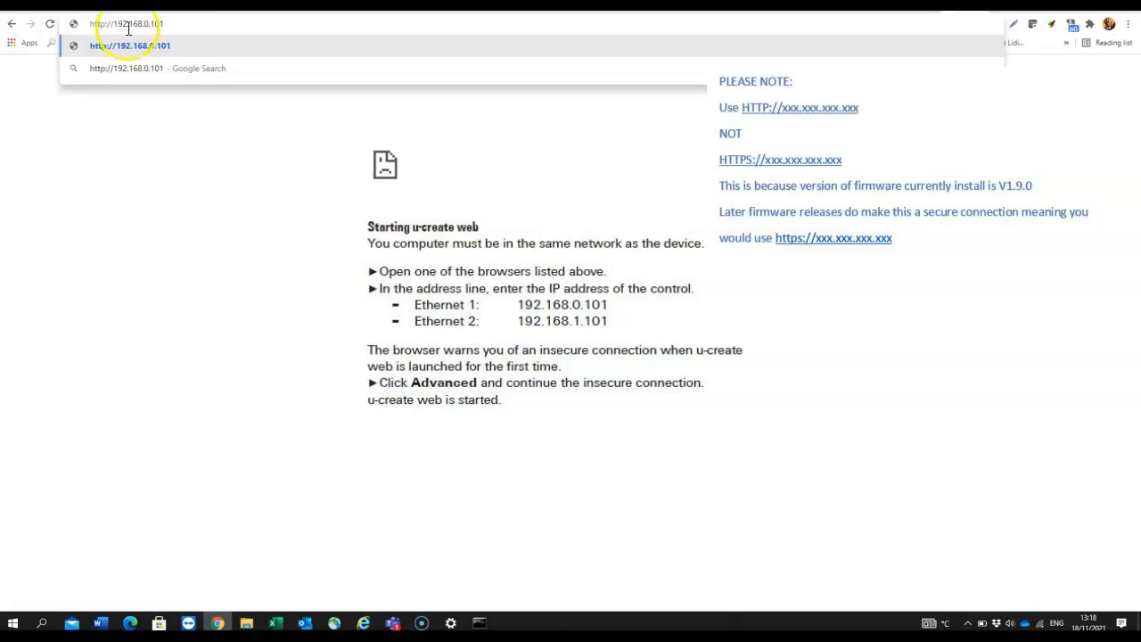
pyautogui.click(178, 28)
pyautogui.press('Return')
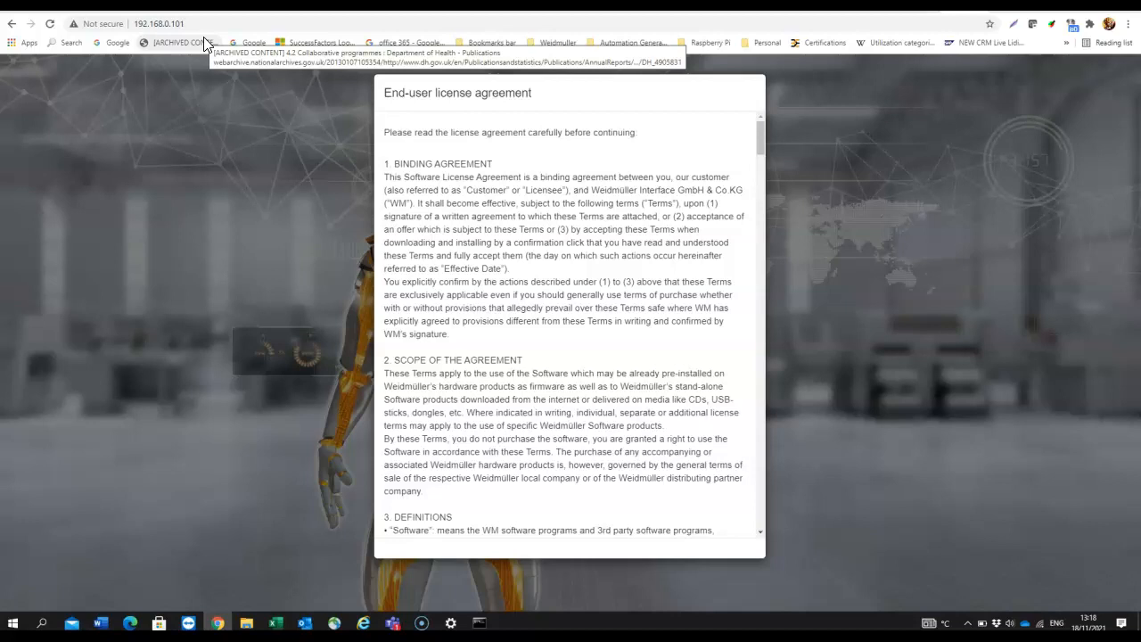
# Scroll through the EULA, tick 'I agree to these terms and conditions', and accept it
pyautogui.scroll(-7, 632, 285)
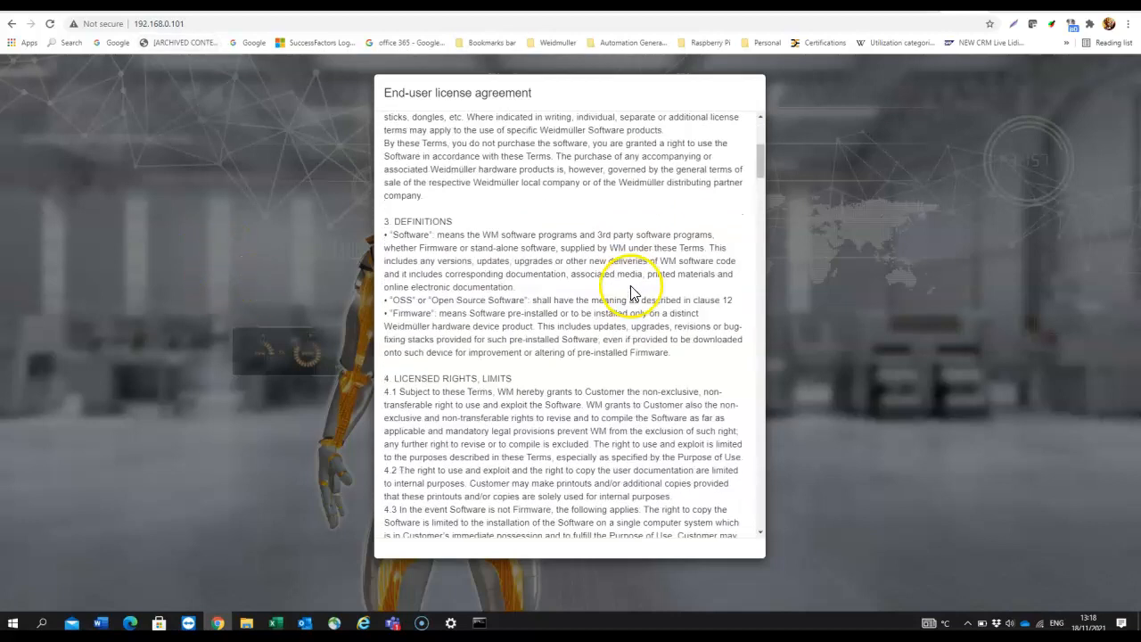
pyautogui.scroll(-15, 632, 299)
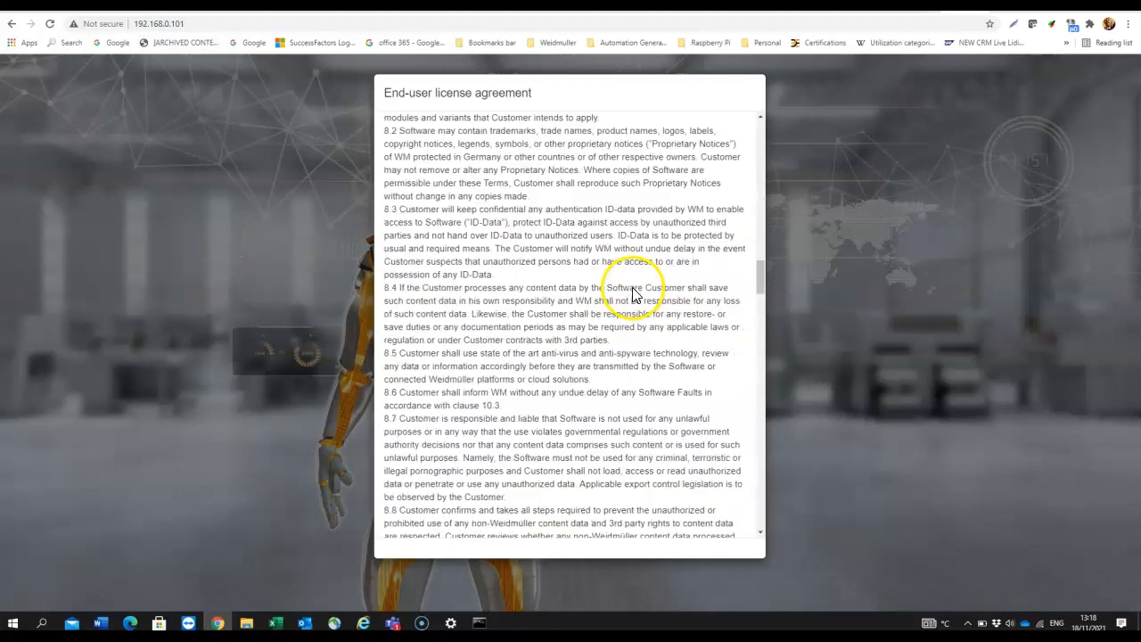
pyautogui.scroll(-15, 638, 298)
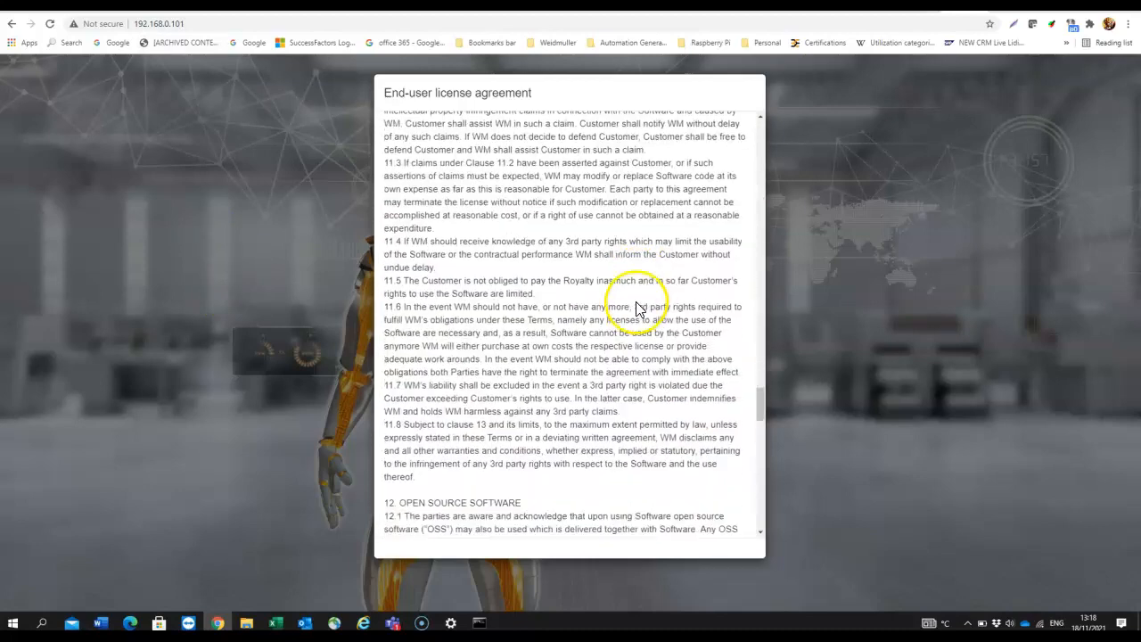
pyautogui.scroll(-20, 633, 316)
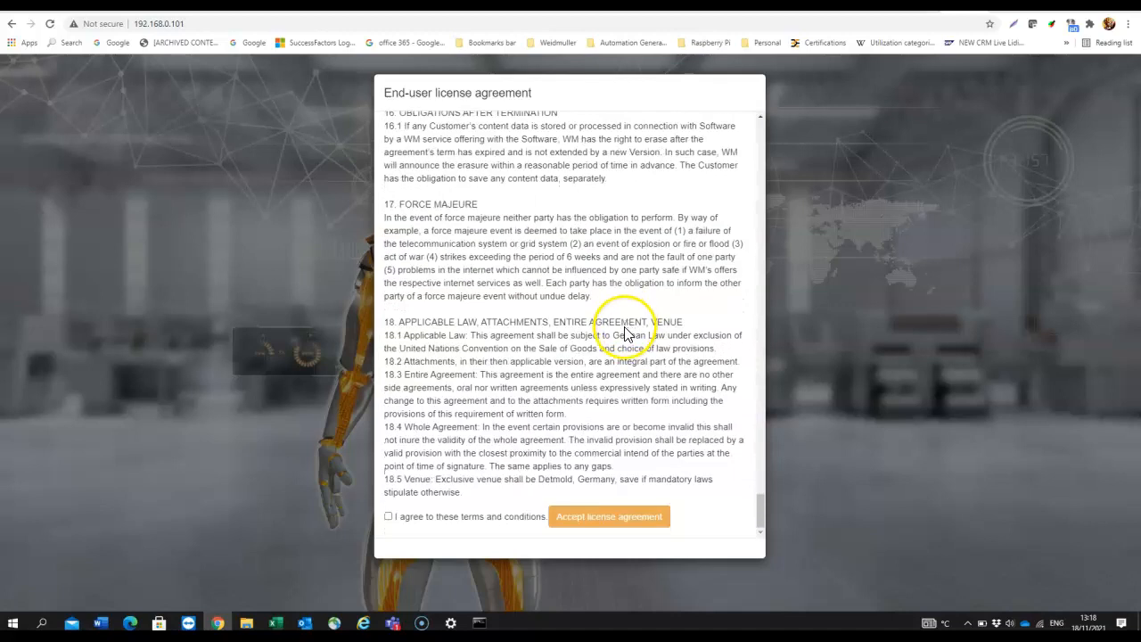
pyautogui.click(388, 516)
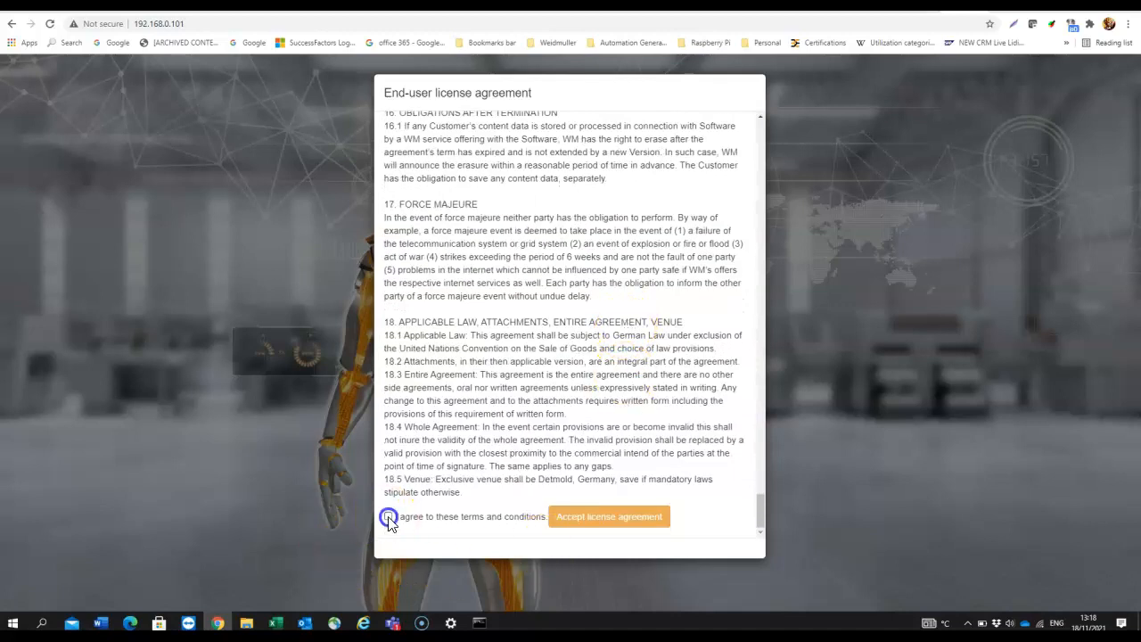
pyautogui.click(582, 518)
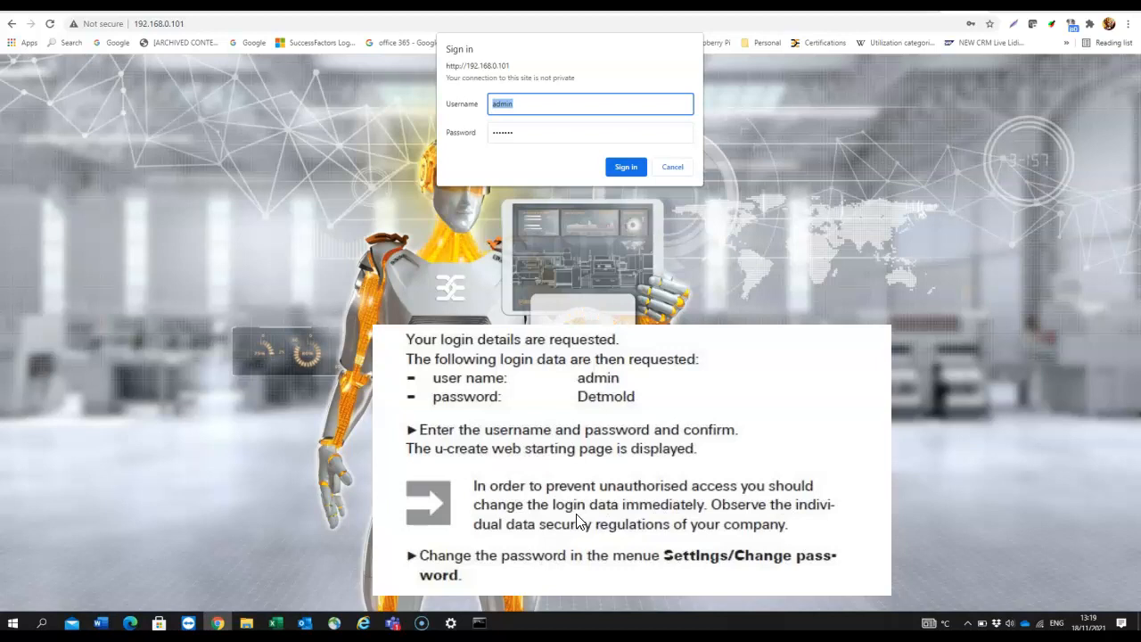
# Sign in with the default administrator username and password to reach the IoT-GW30-4G-EU welcome page
pyautogui.write('admin')
pyautogui.press('Tab')
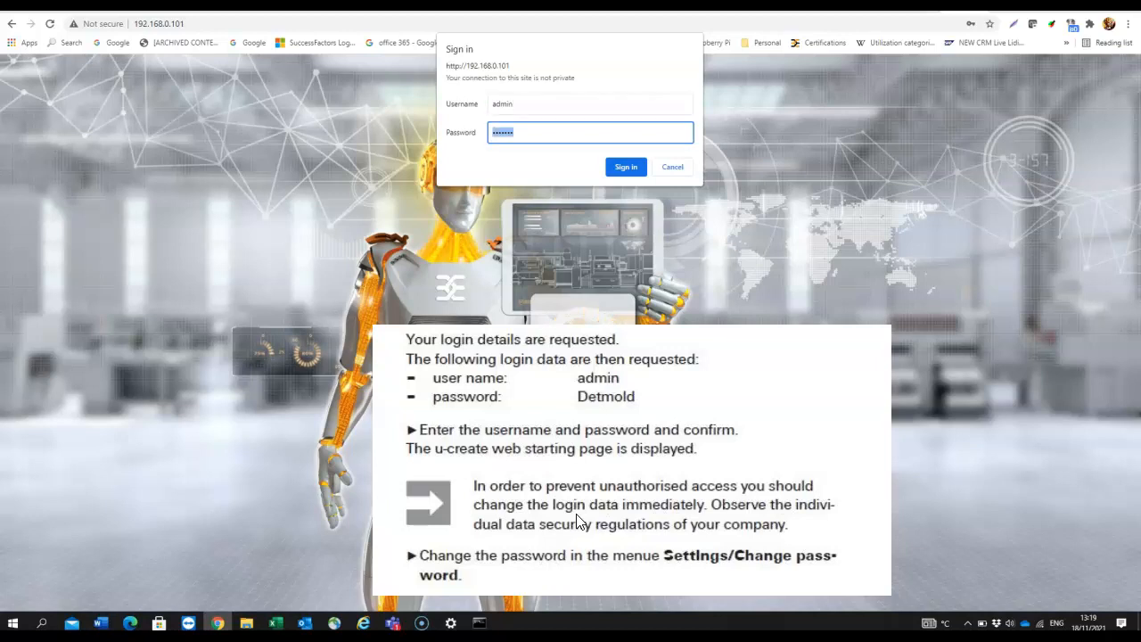
pyautogui.write('Detmold')
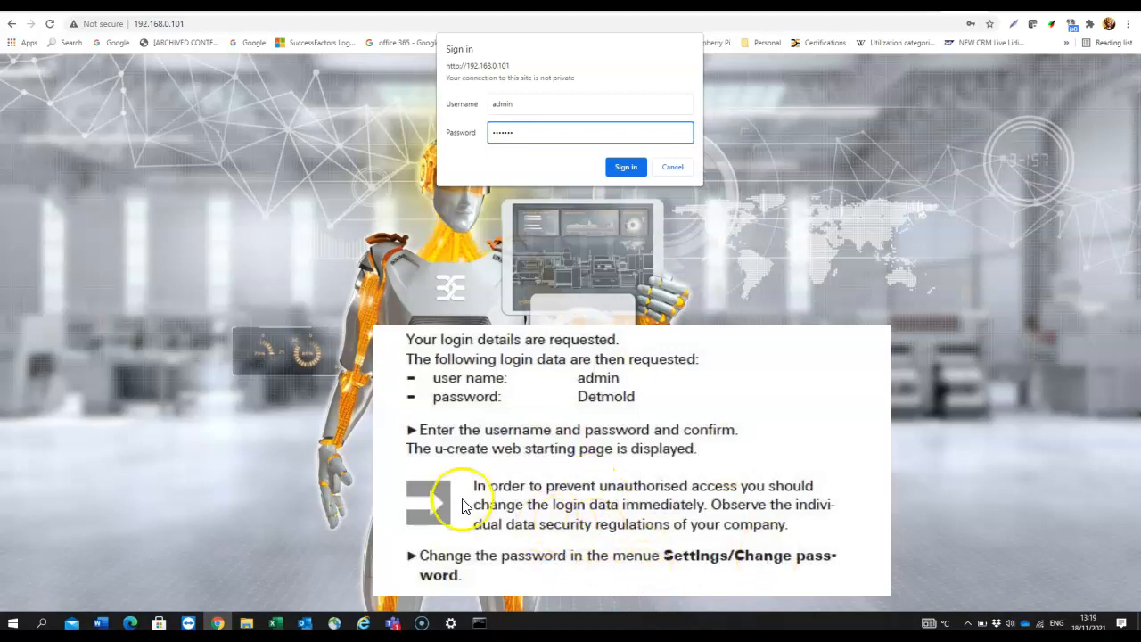
pyautogui.click(619, 169)
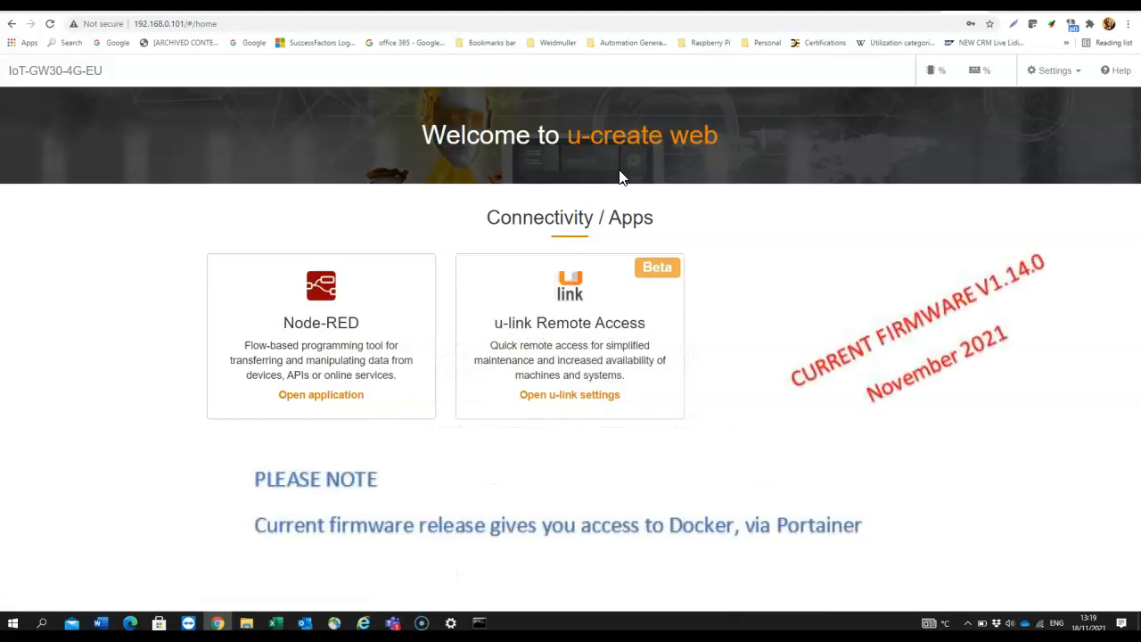
# Bookmark the u-create web home page and open the Settings dropdown
pyautogui.click(990, 24)
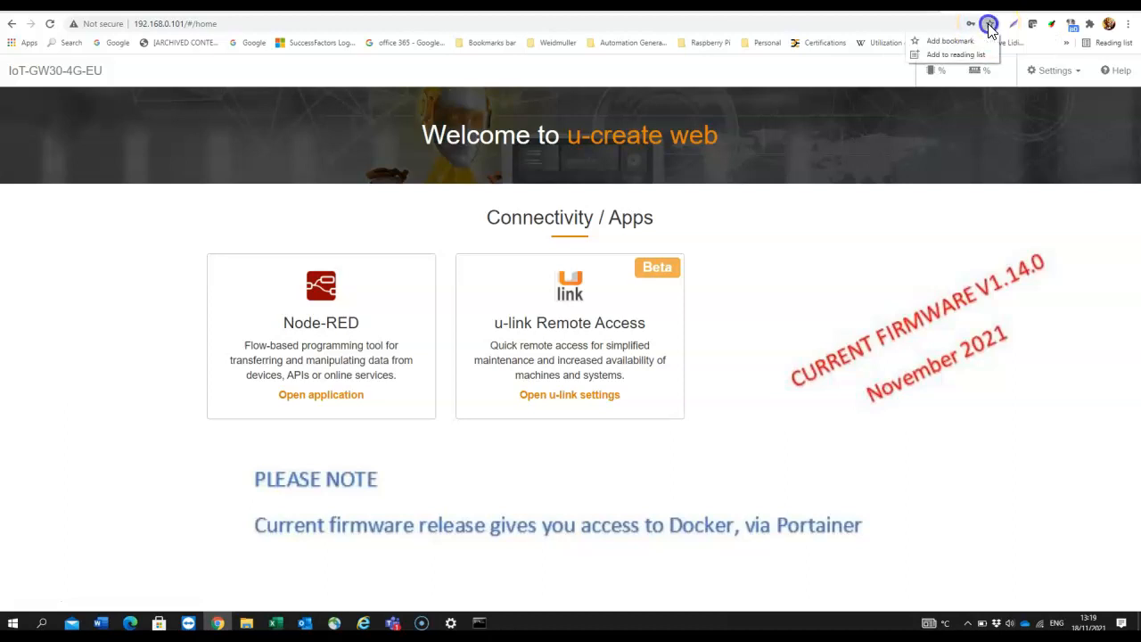
pyautogui.click(953, 44)
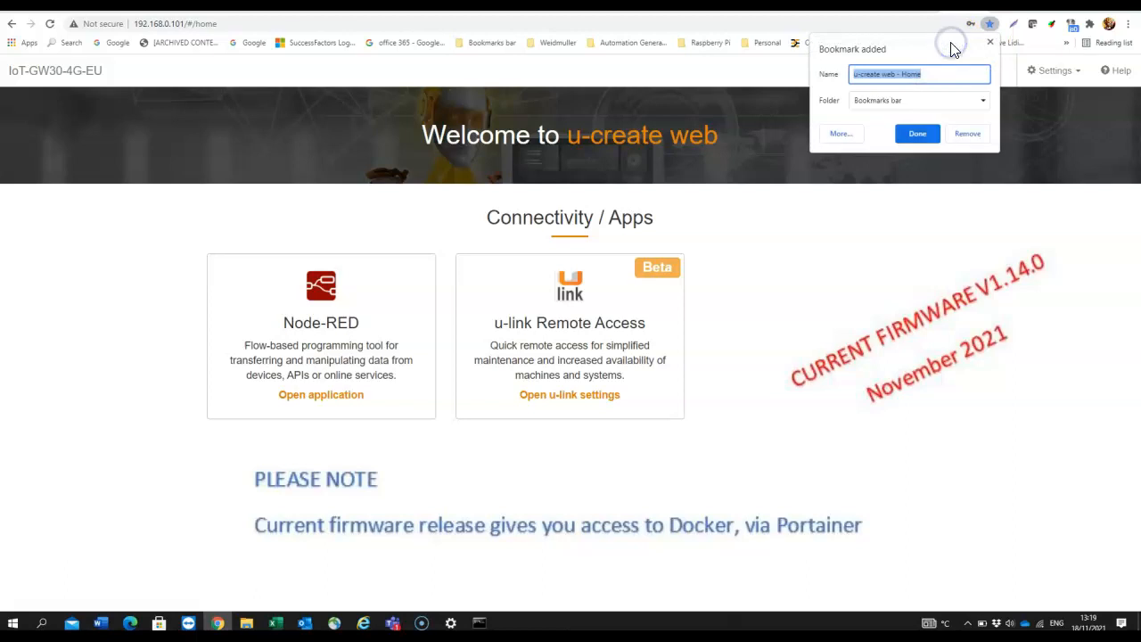
pyautogui.click(917, 134)
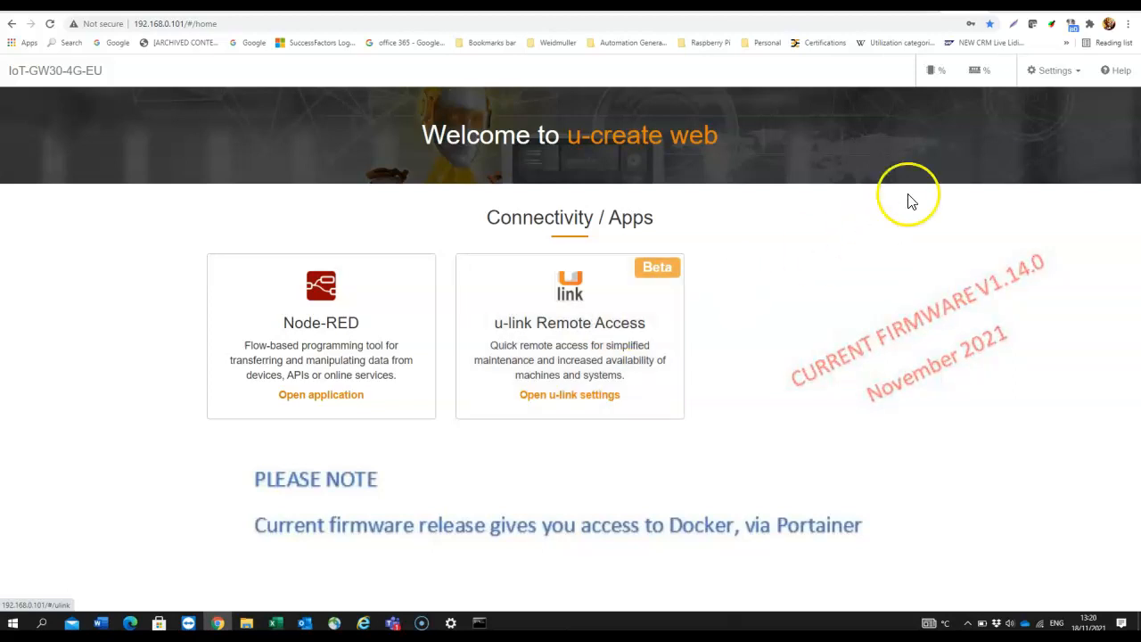
pyautogui.click(1056, 72)
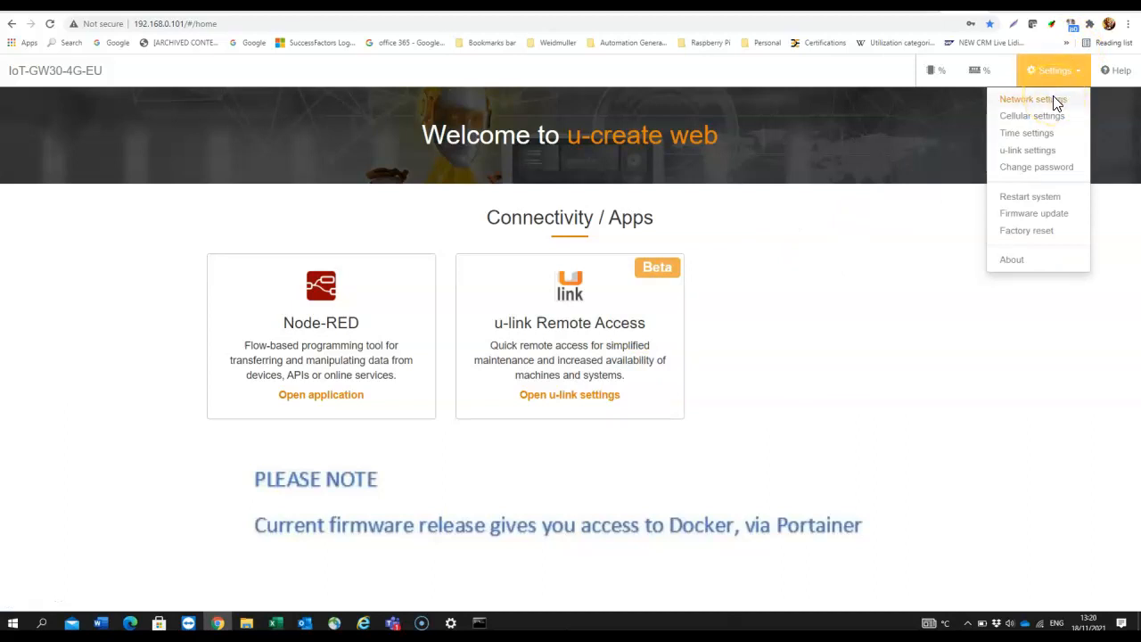
# Open Network settings, look at Ethernet (2), and return to Ethernet (1)
pyautogui.click(1056, 101)
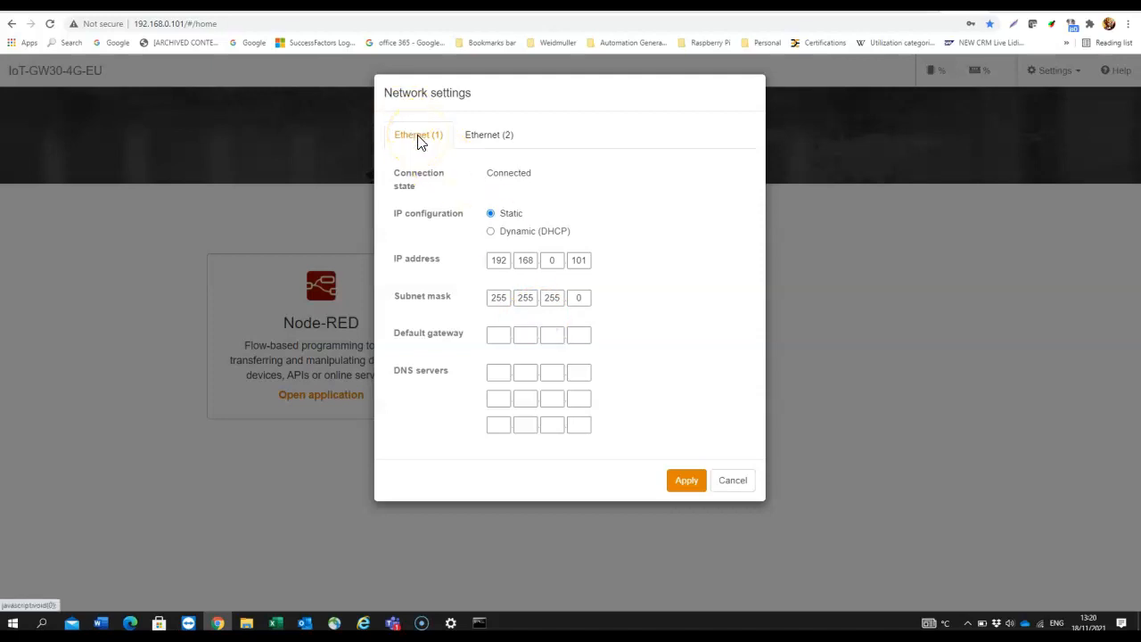
pyautogui.click(484, 139)
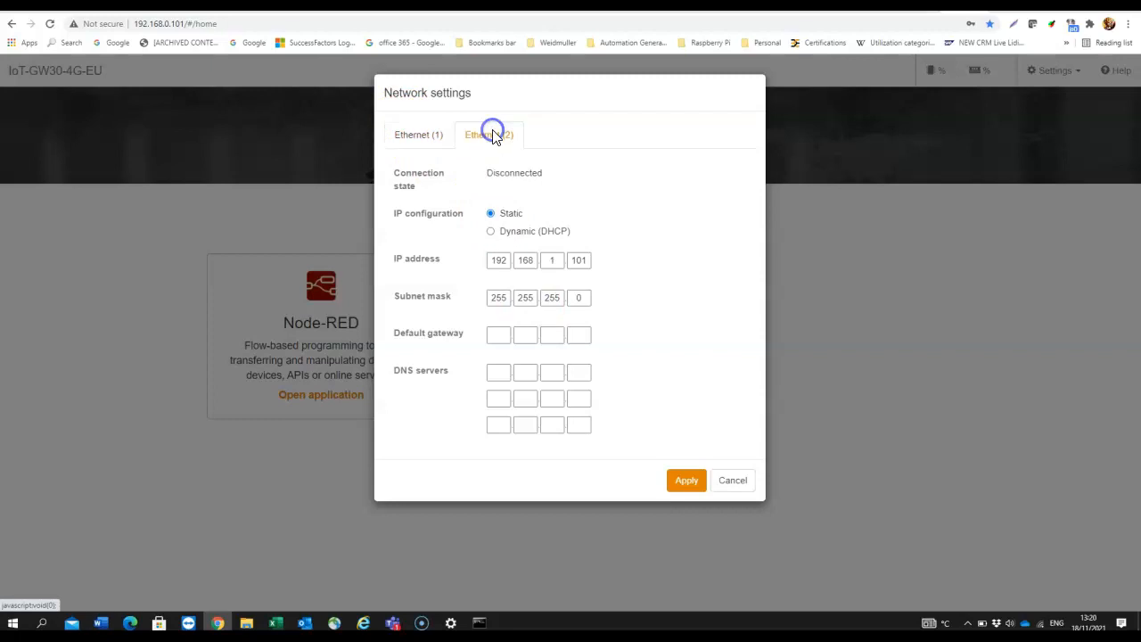
pyautogui.click(530, 179)
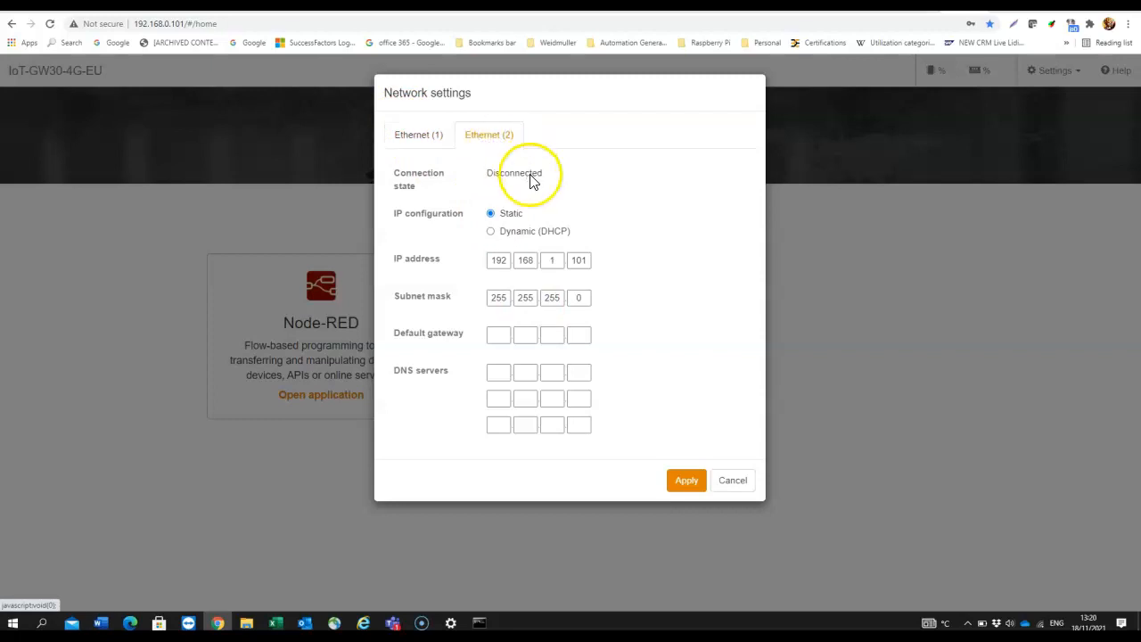
pyautogui.click(417, 138)
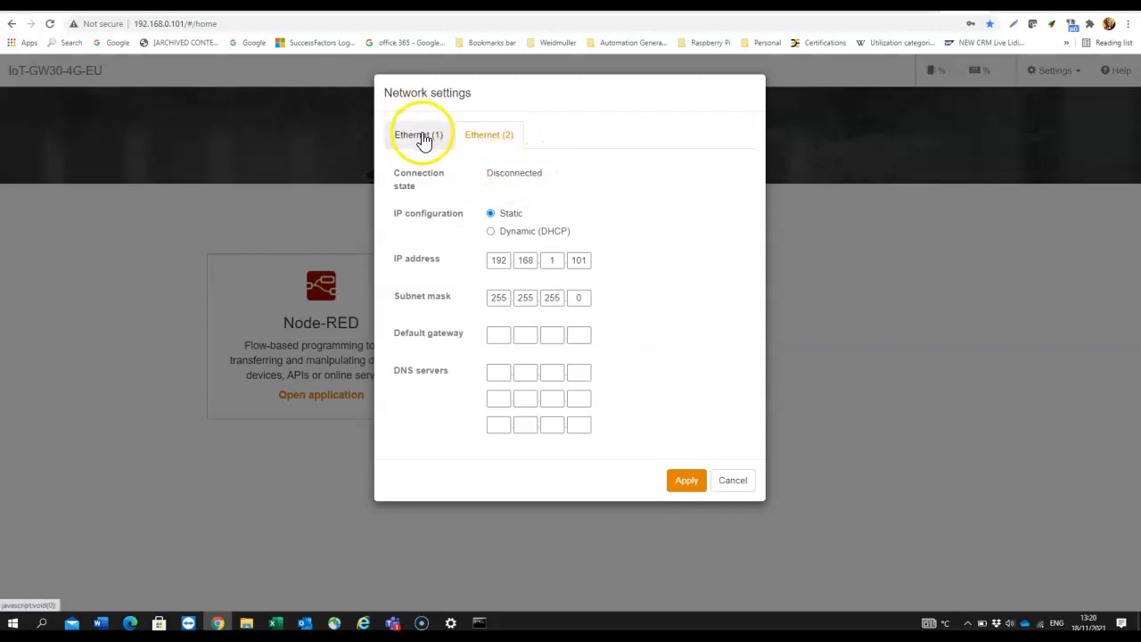
pyautogui.click(416, 139)
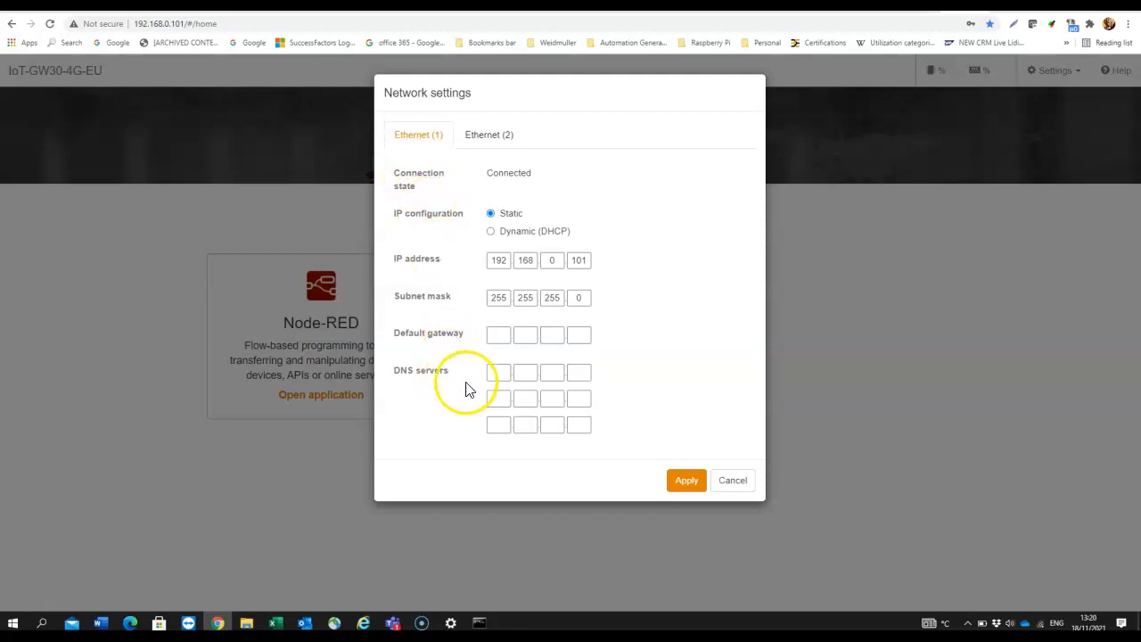
# Enter DNS servers 8.8.8.8 and 8.8.4.4 for Ethernet (1)
pyautogui.click(500, 376)
pyautogui.write('8')
pyautogui.click(532, 370)
pyautogui.write('8')
pyautogui.click(559, 369)
pyautogui.write('8')
pyautogui.click(577, 370)
pyautogui.write('8')
pyautogui.click(498, 399)
pyautogui.write('8')
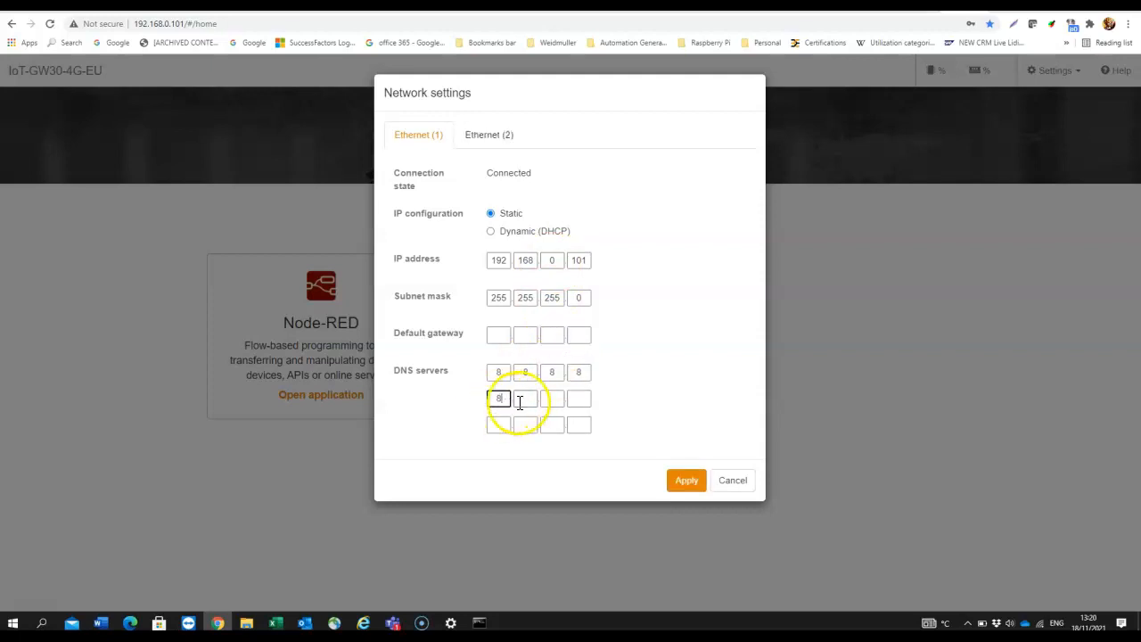
pyautogui.click(528, 398)
pyautogui.write('8')
pyautogui.click(550, 399)
pyautogui.write('4')
pyautogui.click(579, 399)
pyautogui.write('4')
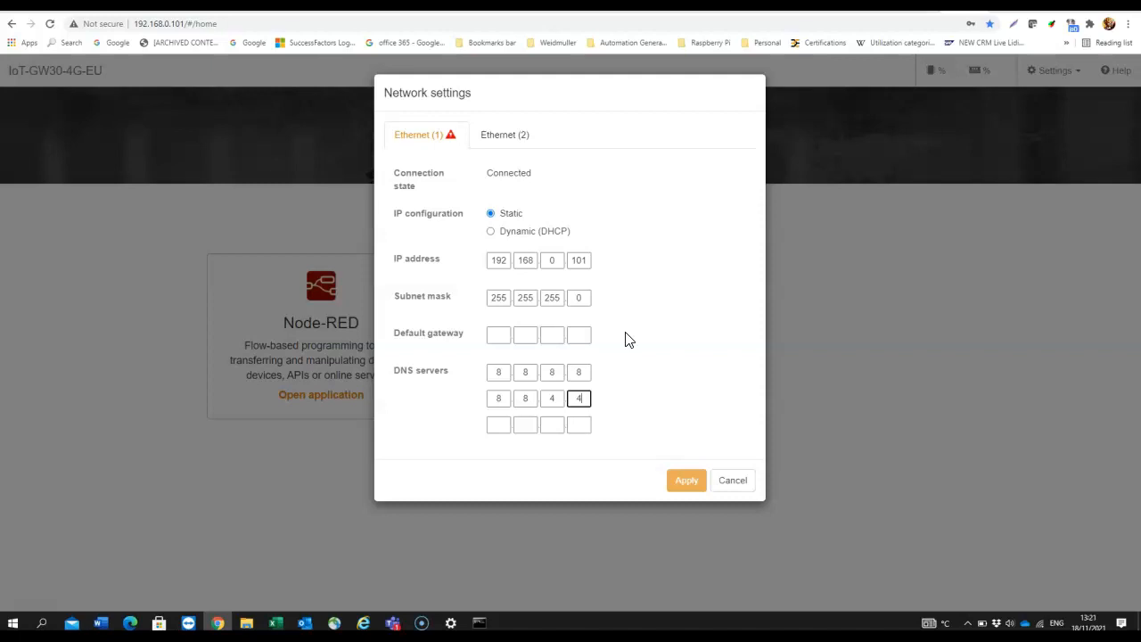
# Apply the Ethernet (1) network settings
pyautogui.click(35, 605)
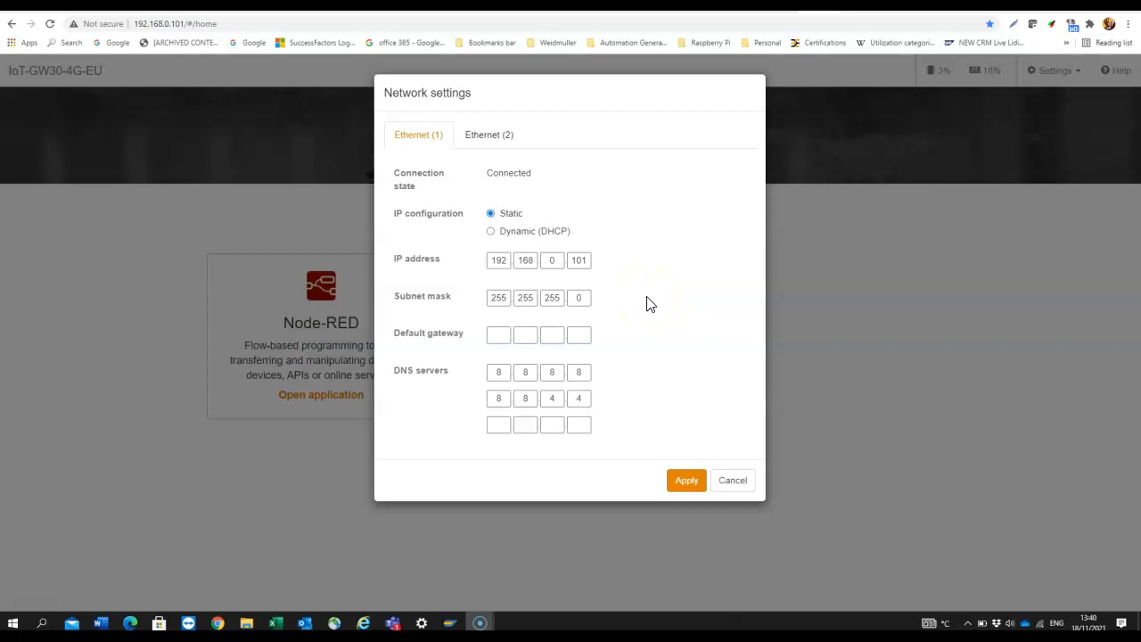
pyautogui.click(688, 482)
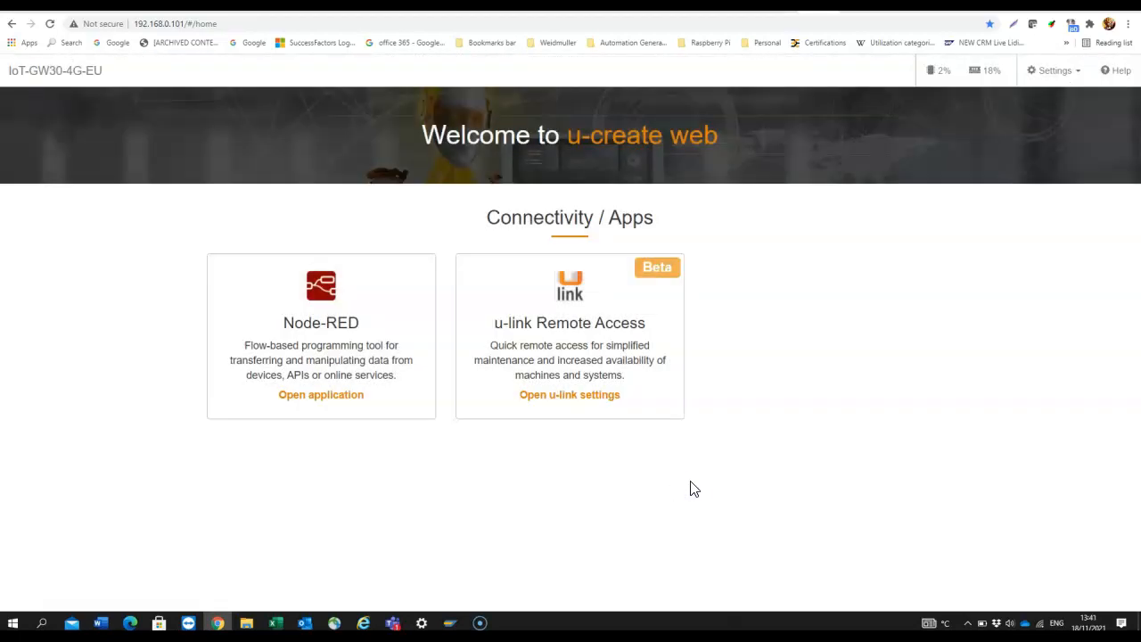
pyautogui.click(1057, 73)
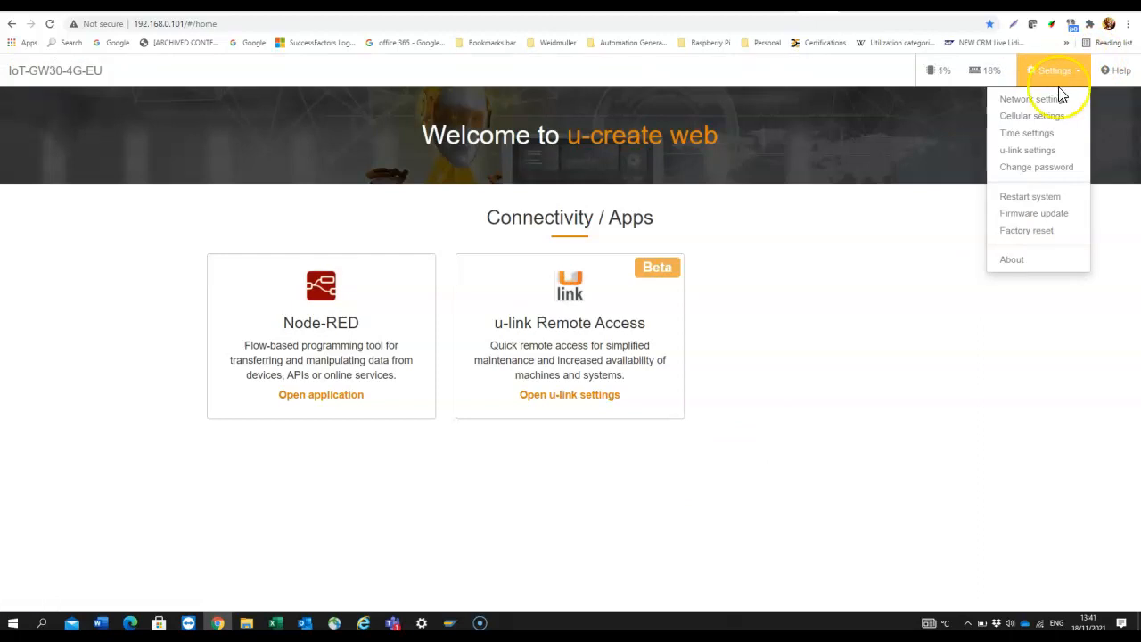
# Check the Time settings showing NTP sync via time3.google.com, then close them
pyautogui.click(1049, 136)
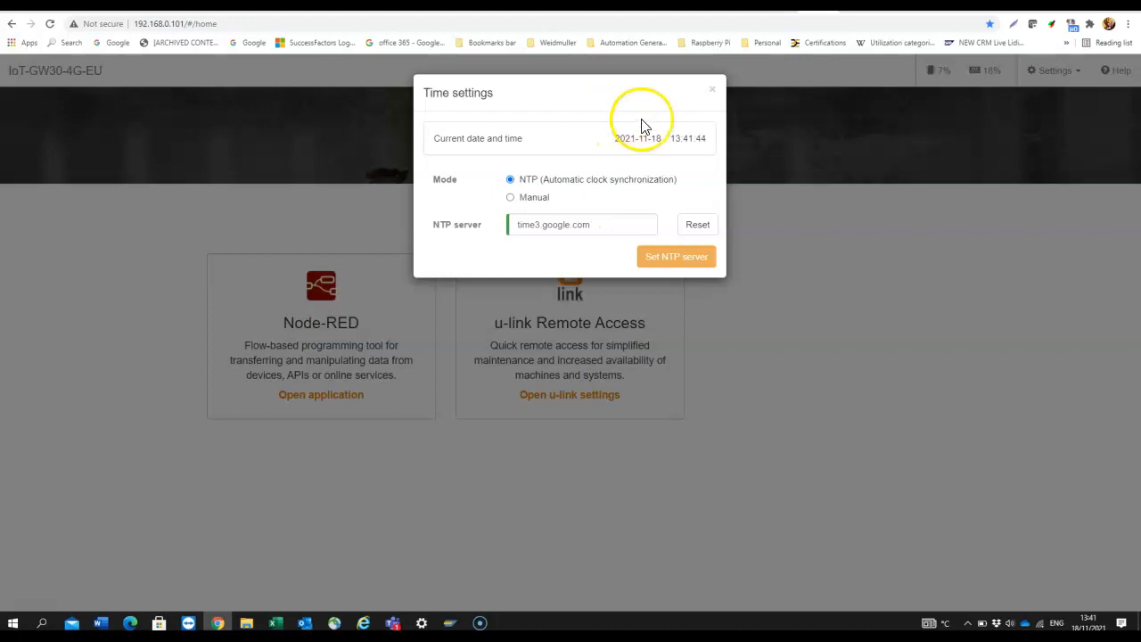
pyautogui.click(713, 94)
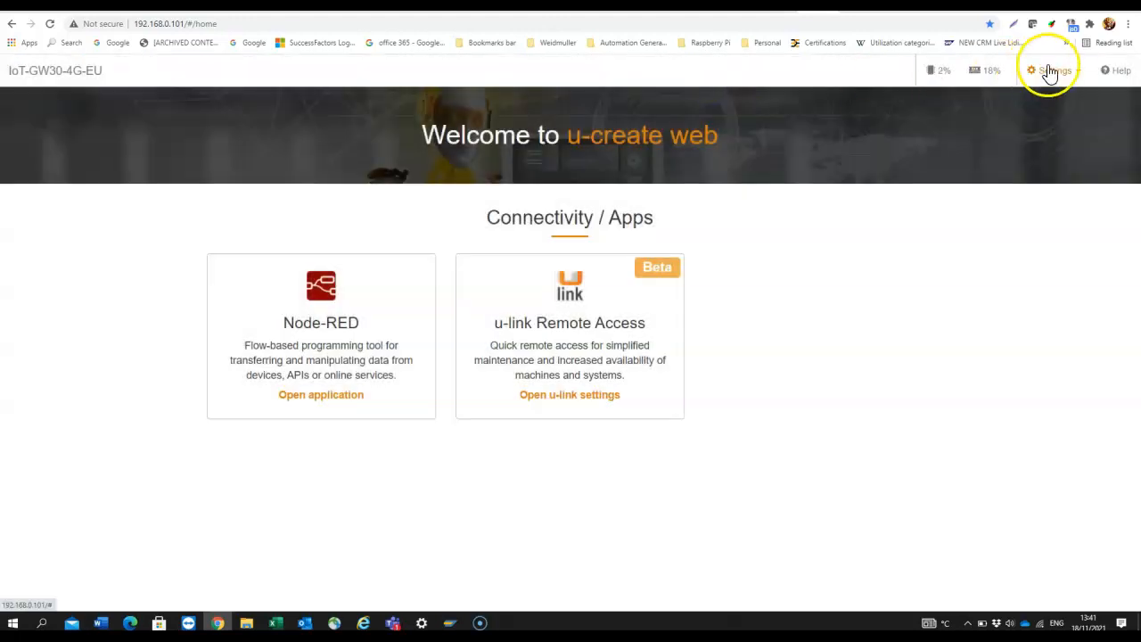
pyautogui.click(1051, 71)
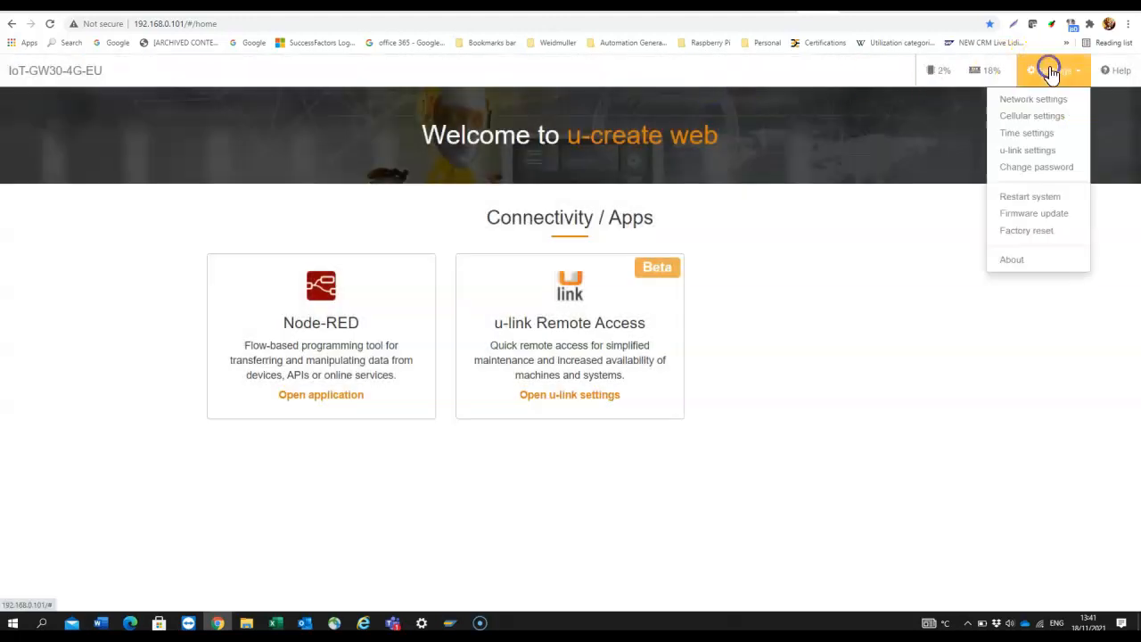
# Review the Cellular settings showing the gateway Online on O2 - UK LTE, signal strength 57
pyautogui.click(1051, 116)
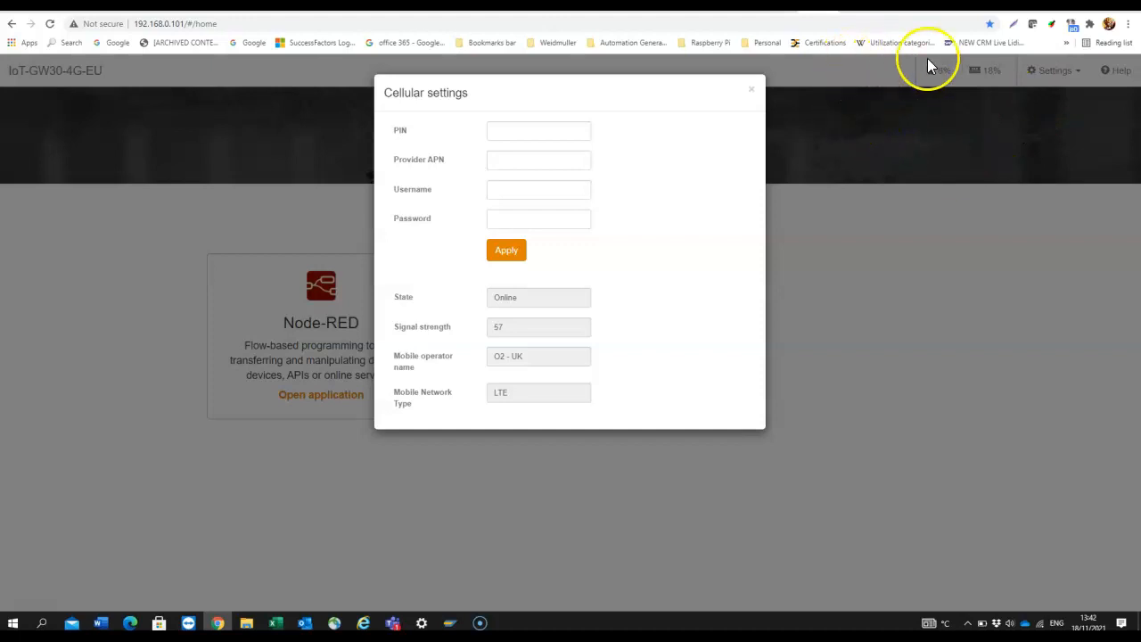
pyautogui.click(965, 7)
# Close Cellular settings and show the About dialog with software version 1.9.1
pyautogui.click(1033, 219)
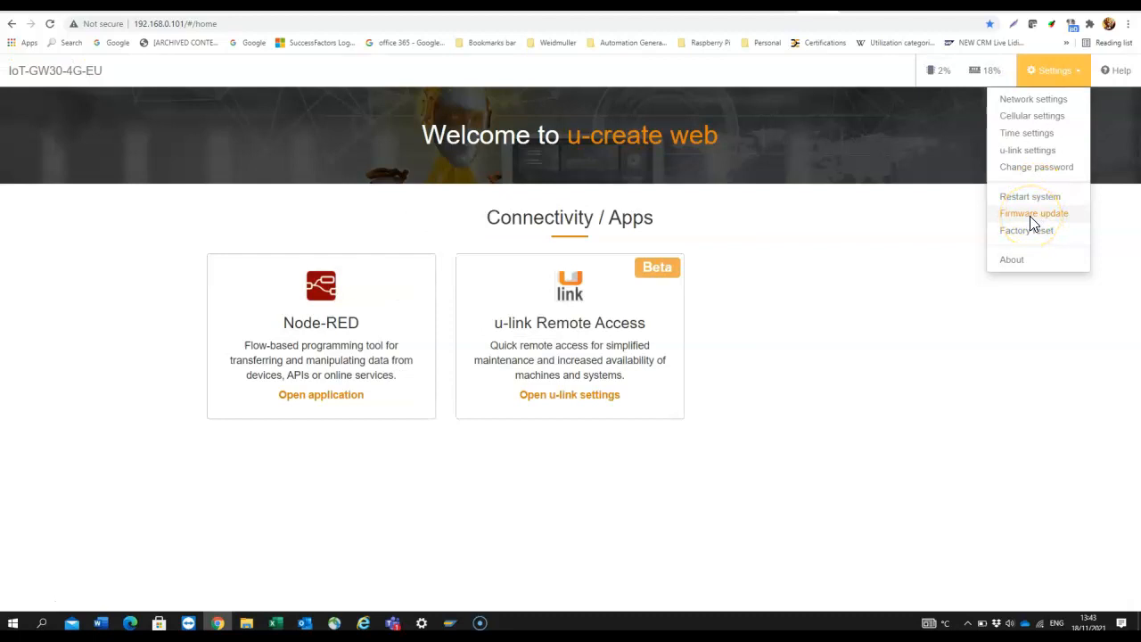
pyautogui.click(1022, 265)
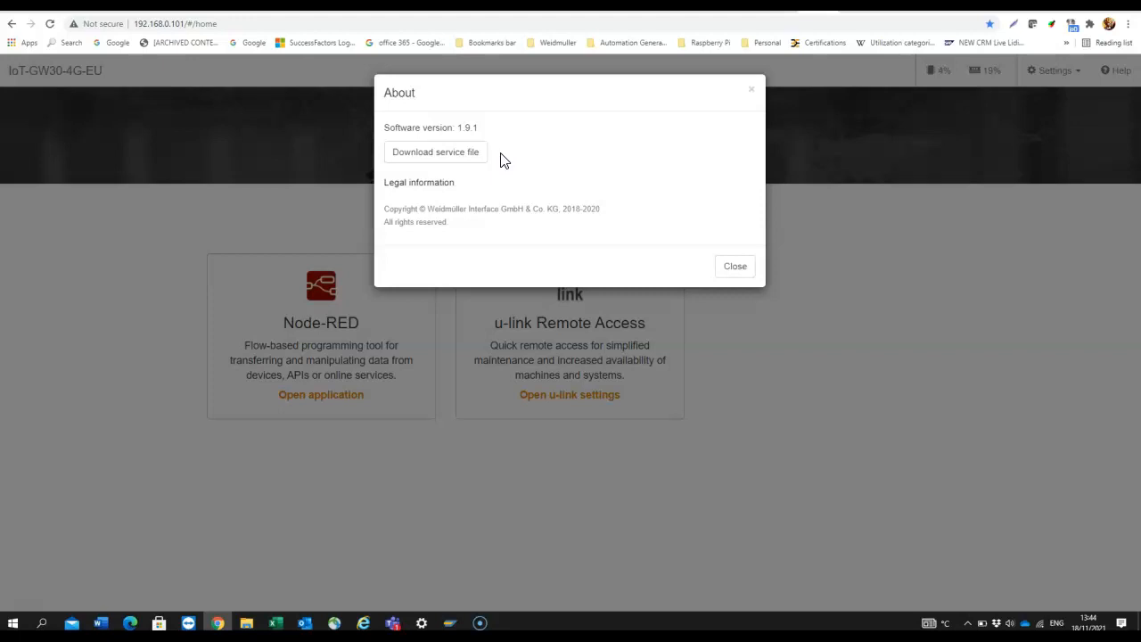
# Search Google for 'iotgw30' in a new tab
pyautogui.hotkey('ctrl', 't')
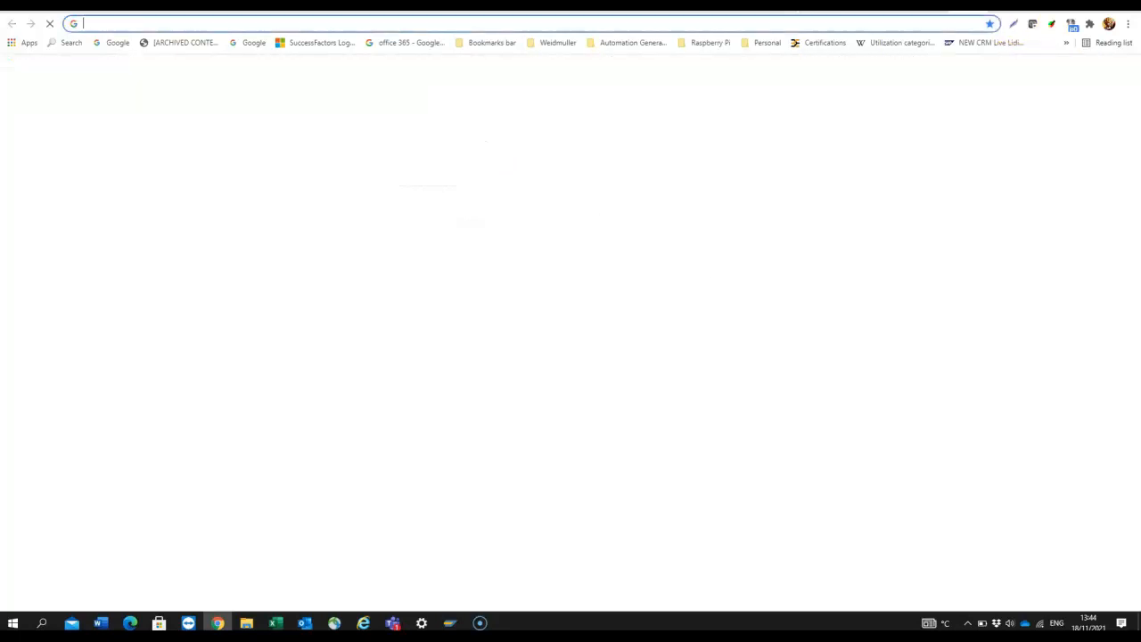
pyautogui.click(464, 260)
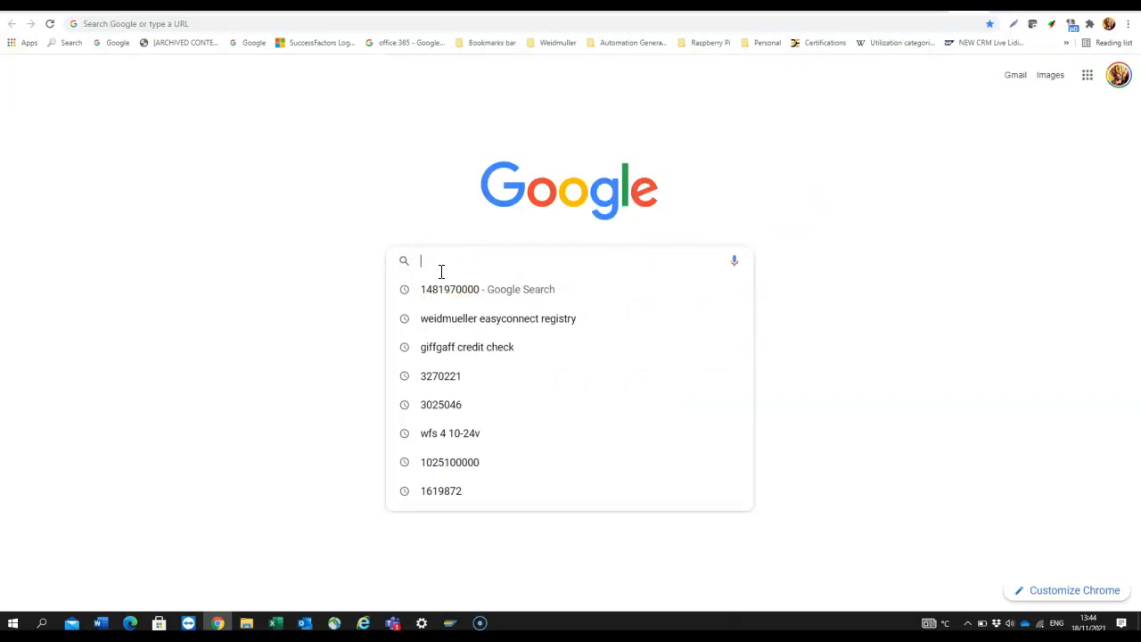
pyautogui.write('iotgw30')
pyautogui.press('Return')
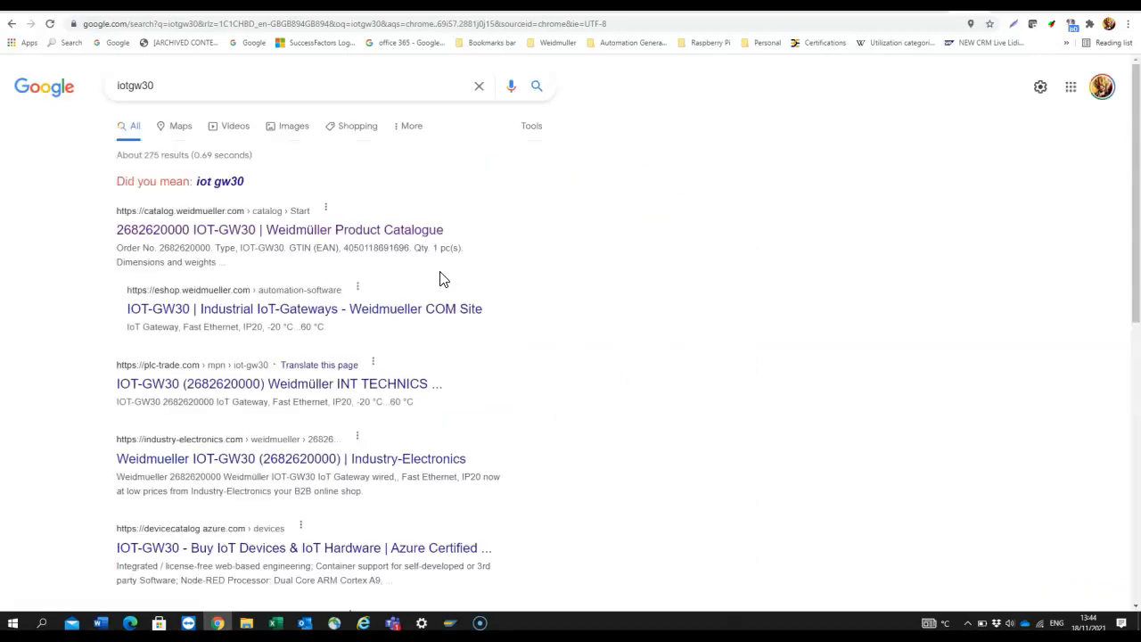
# Open the IOT-GW30 catalogue entry and go to its related product IOT-GW30-4G-EU
pyautogui.click(222, 239)
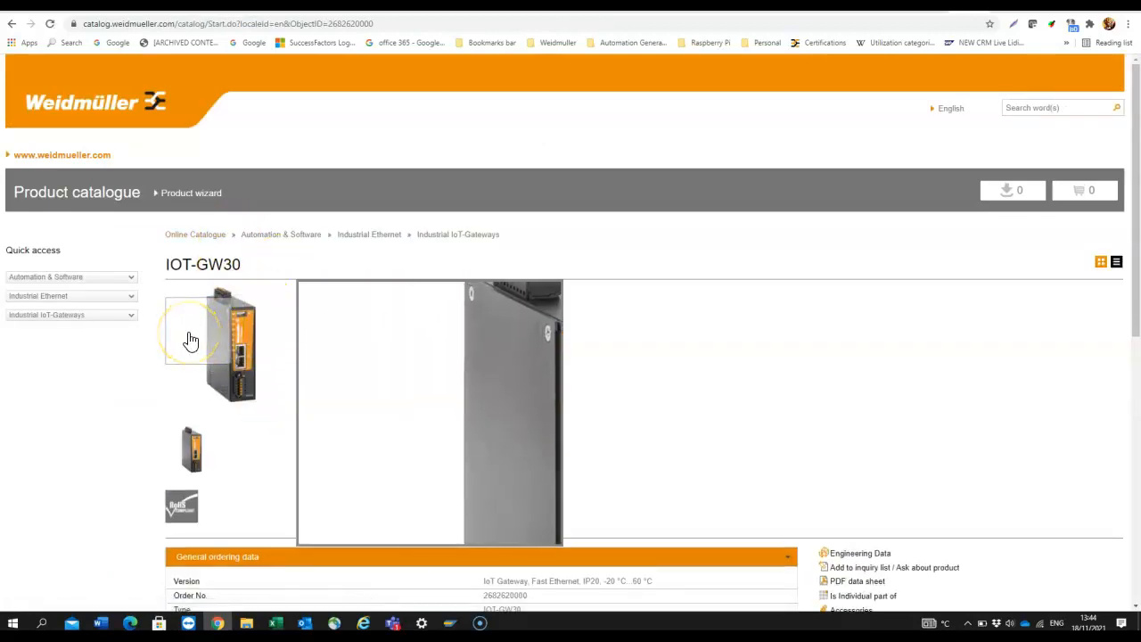
pyautogui.scroll(-2, 191, 337)
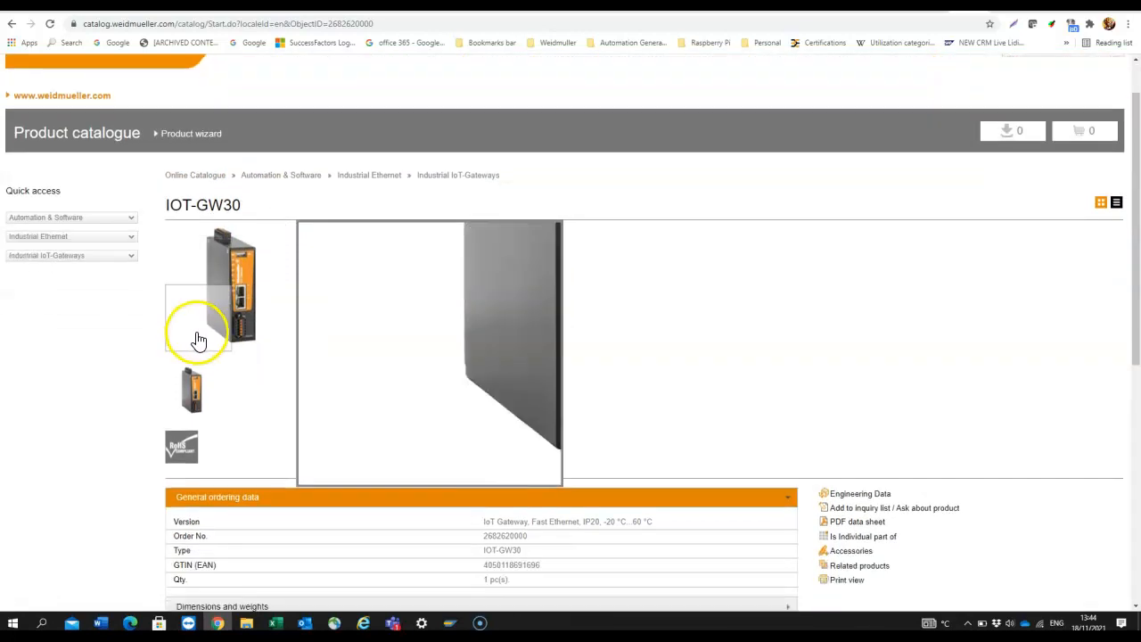
pyautogui.click(863, 514)
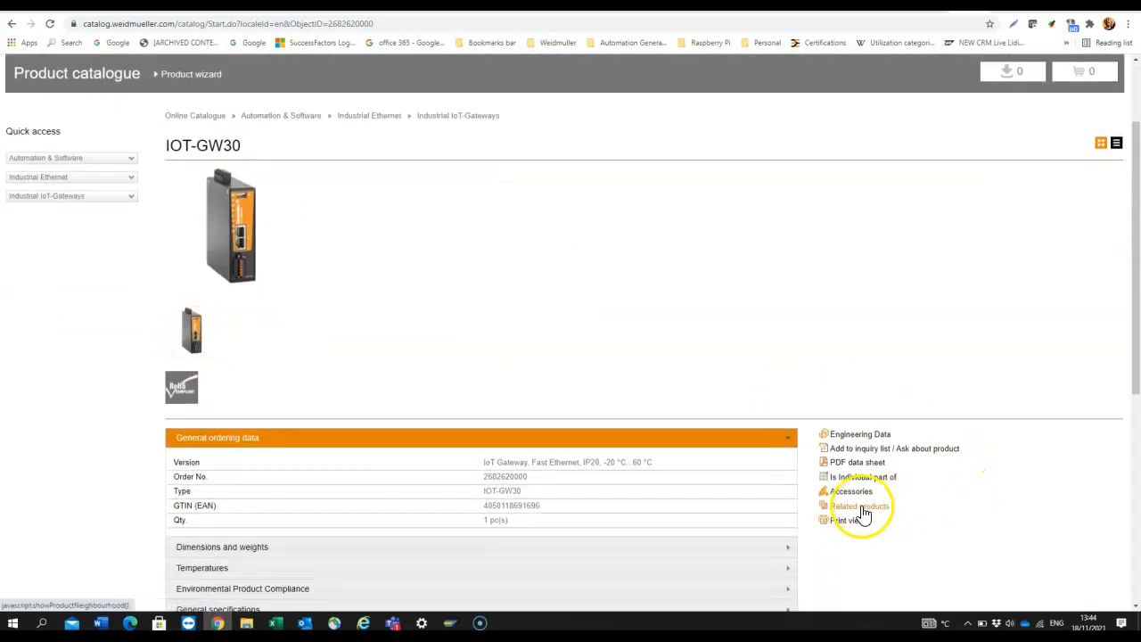
pyautogui.scroll(-1, 547, 441)
pyautogui.scroll(-8, 547, 441)
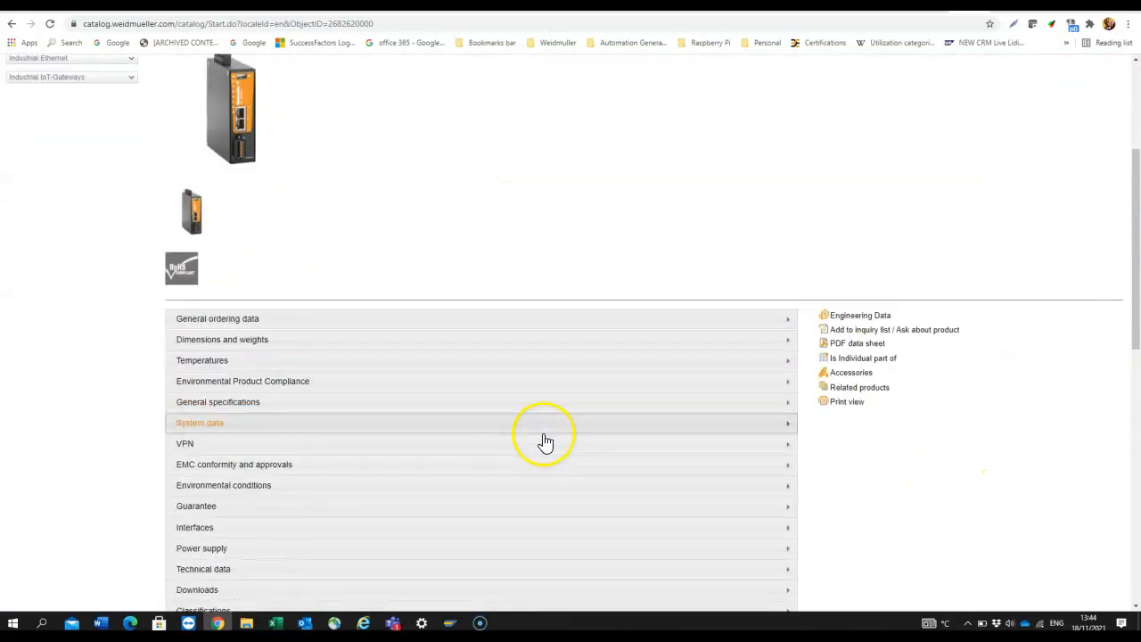
pyautogui.scroll(-1, 540, 452)
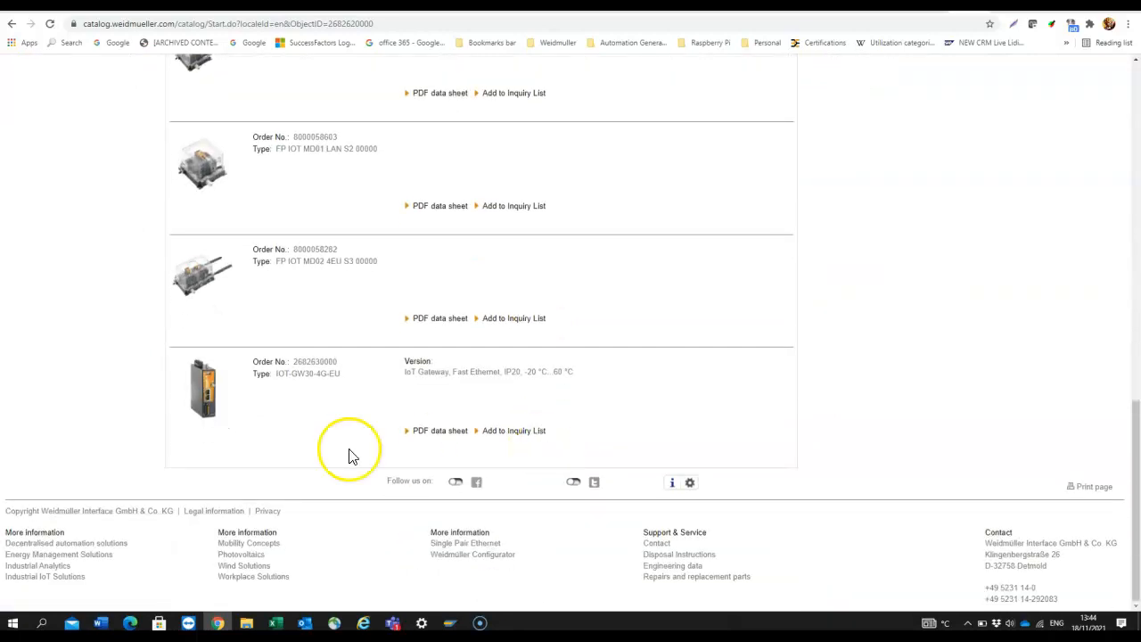
pyautogui.click(316, 383)
pyautogui.click(317, 383)
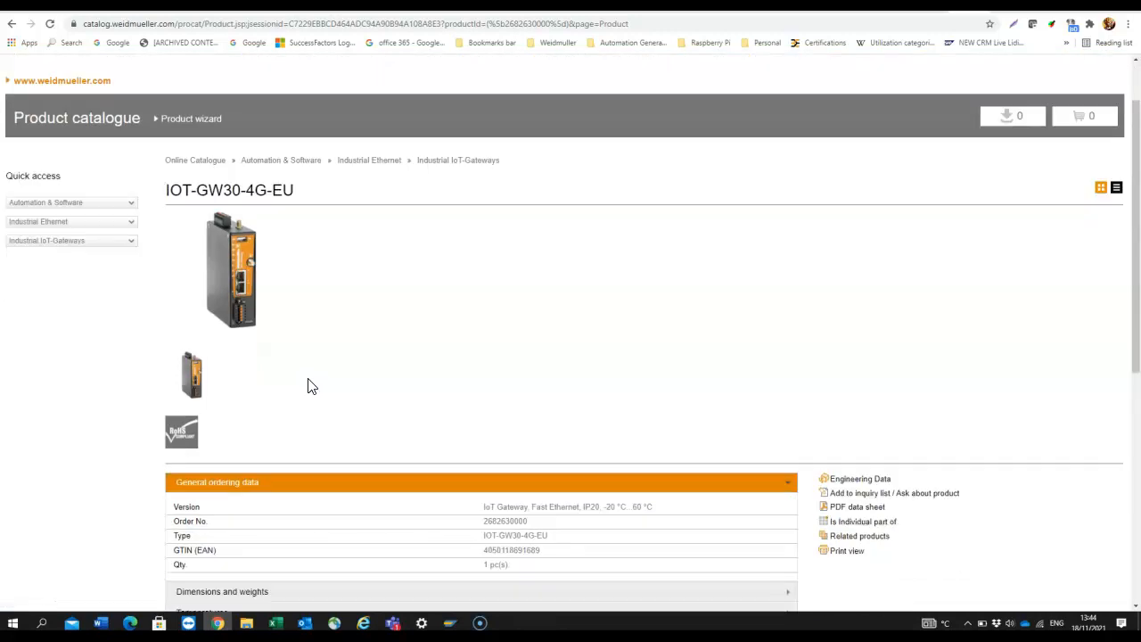
# Expand the Downloads section listing firmware, release notes, CAD data and documentation
pyautogui.scroll(-1, 308, 386)
pyautogui.moveTo(214, 189)
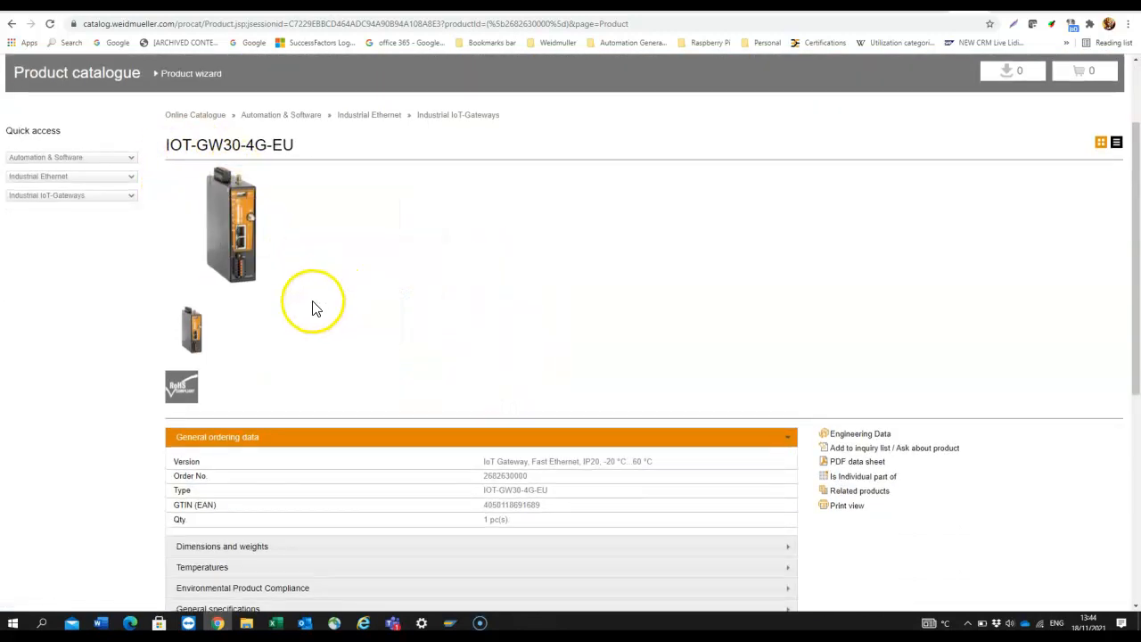
pyautogui.scroll(-3, 305, 322)
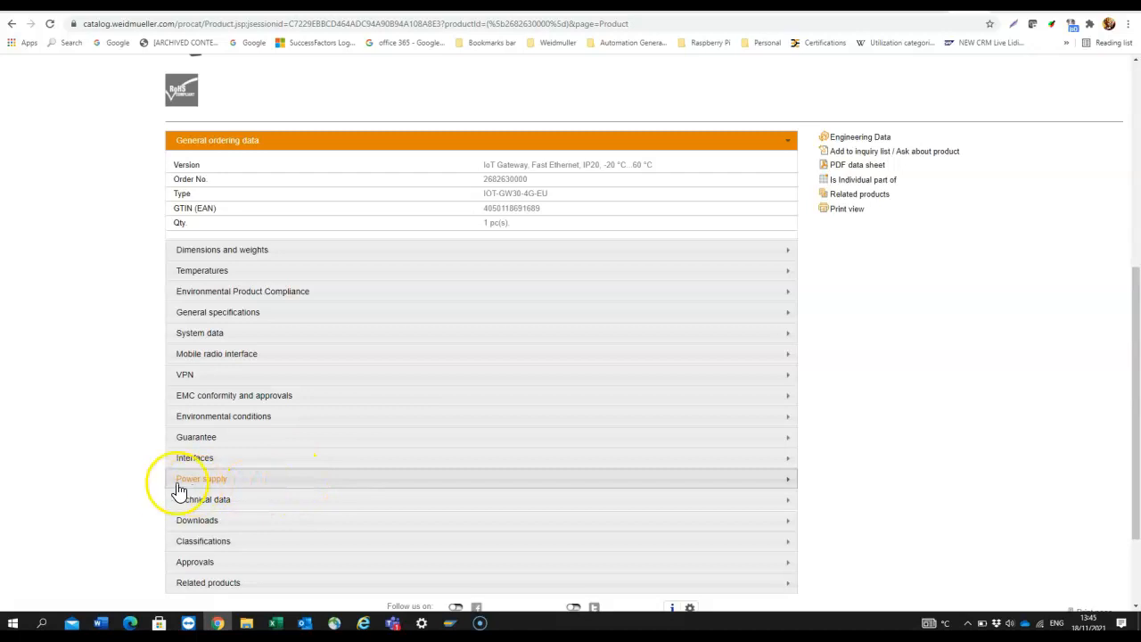
pyautogui.click(219, 521)
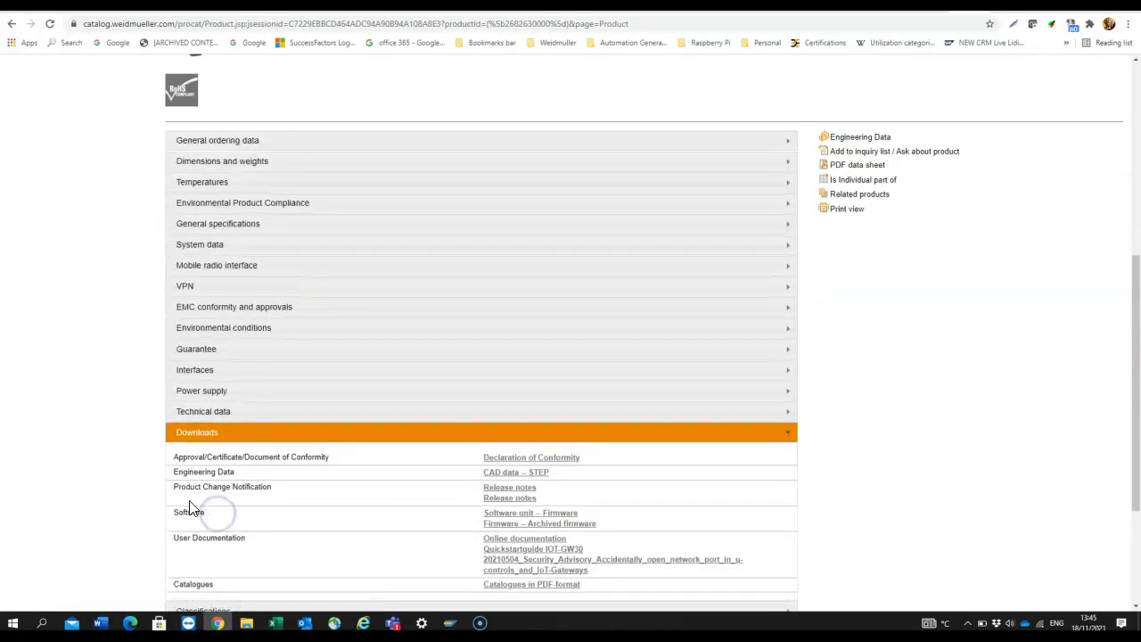
pyautogui.scroll(-2, 201, 511)
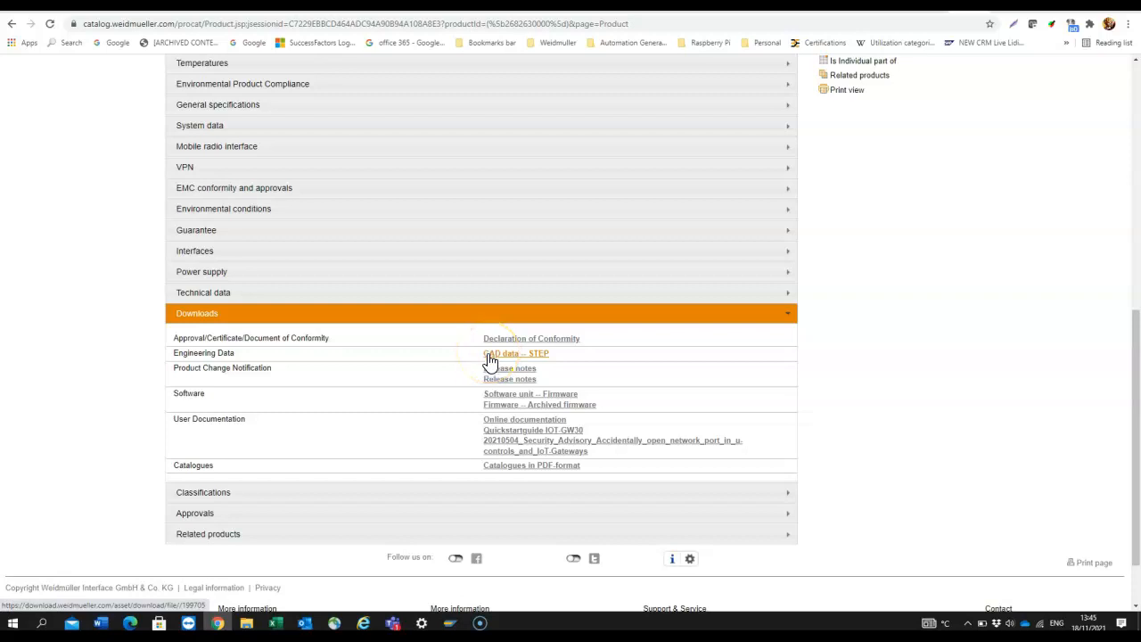
pyautogui.click(499, 482)
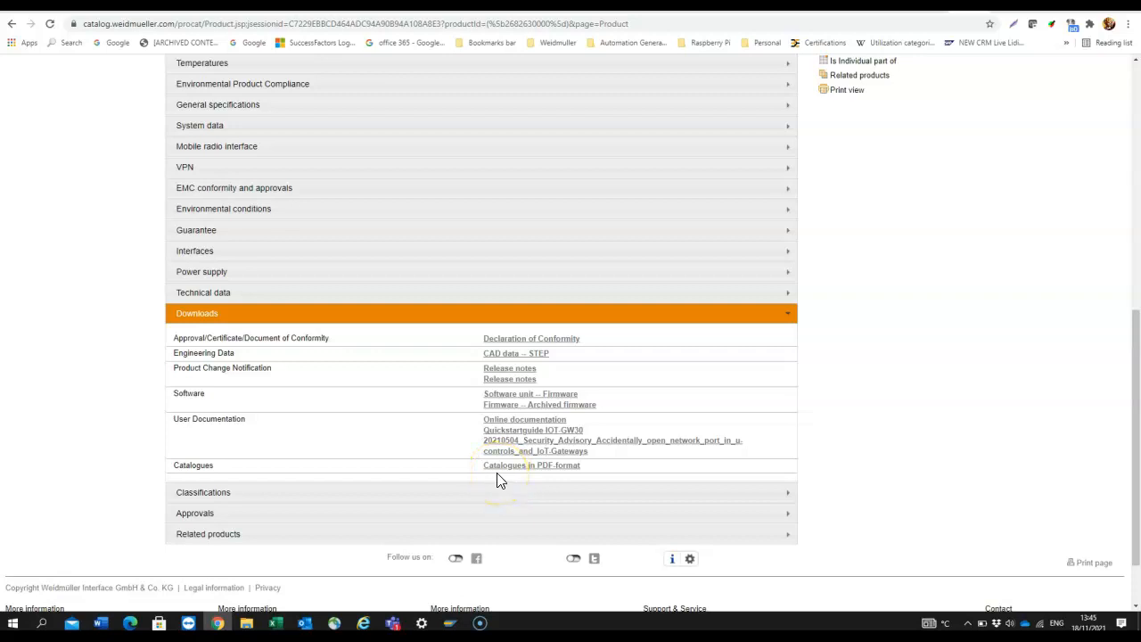
# Download servicefile.ucs from the gateway's About dialog
pyautogui.click(900, 7)
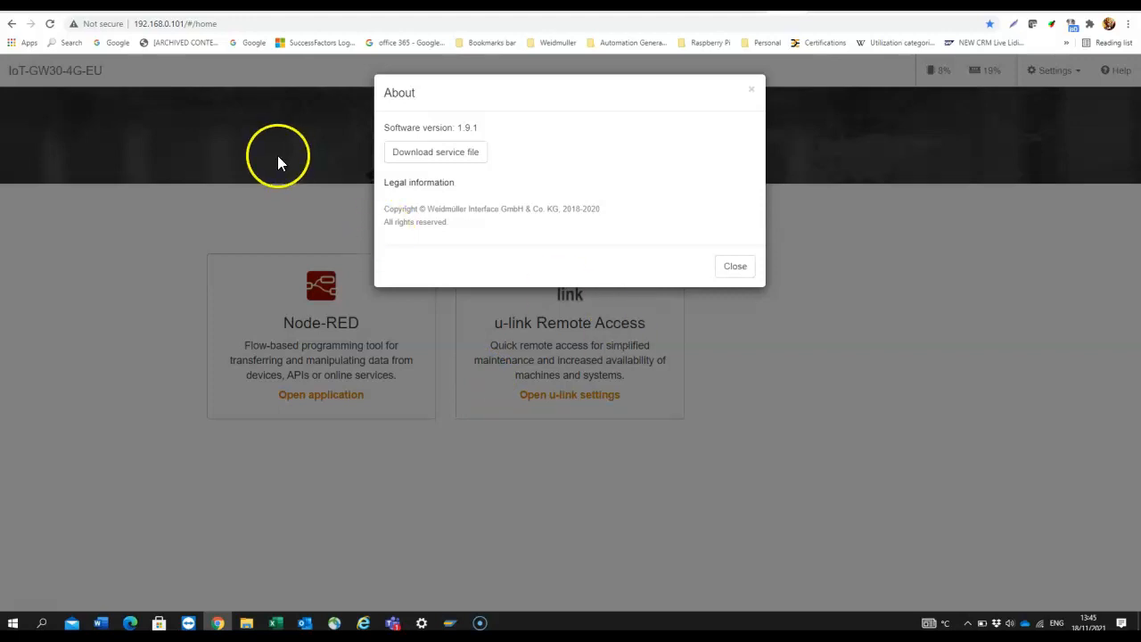
pyautogui.click(431, 153)
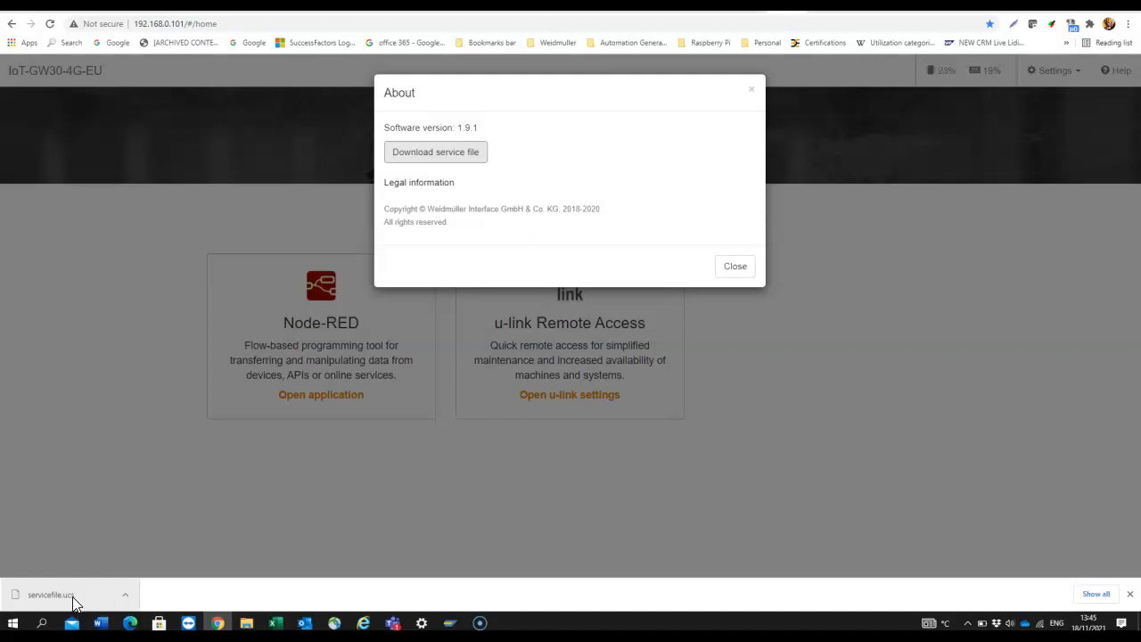
# Close the About dialog and choose u-link settings from the Settings list
pyautogui.click(752, 306)
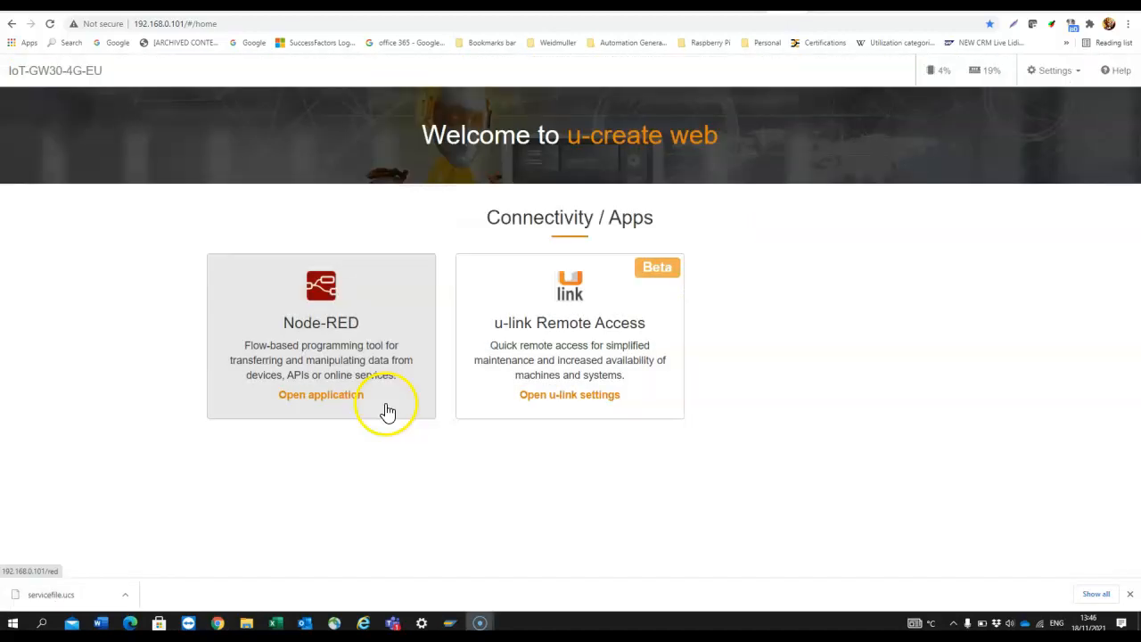
pyautogui.click(1077, 73)
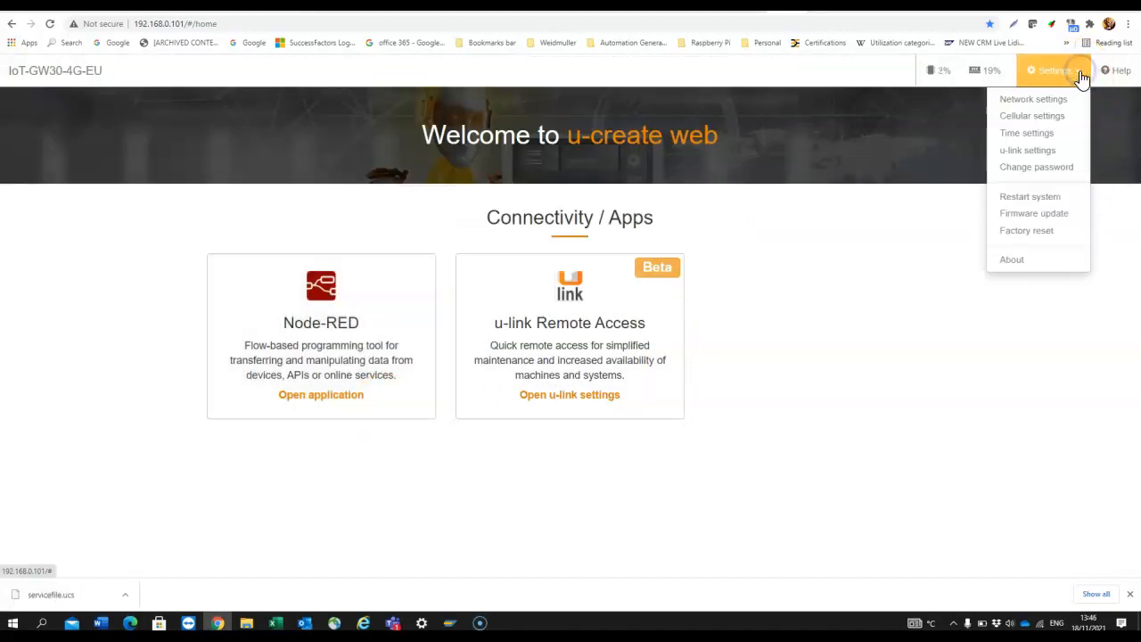
pyautogui.click(1028, 234)
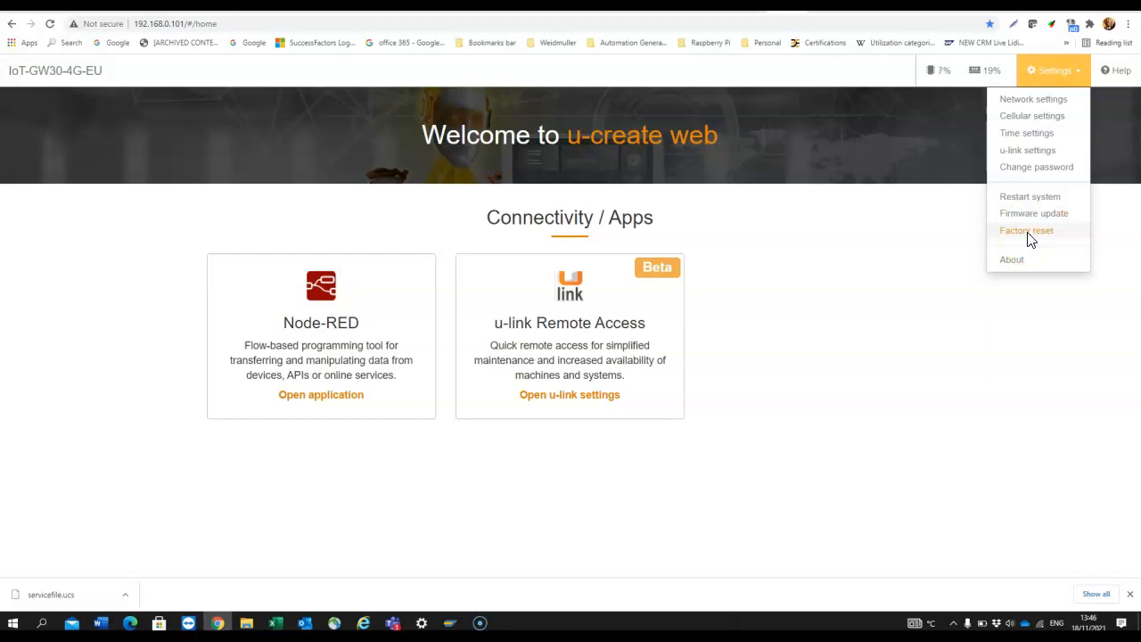
pyautogui.click(1026, 199)
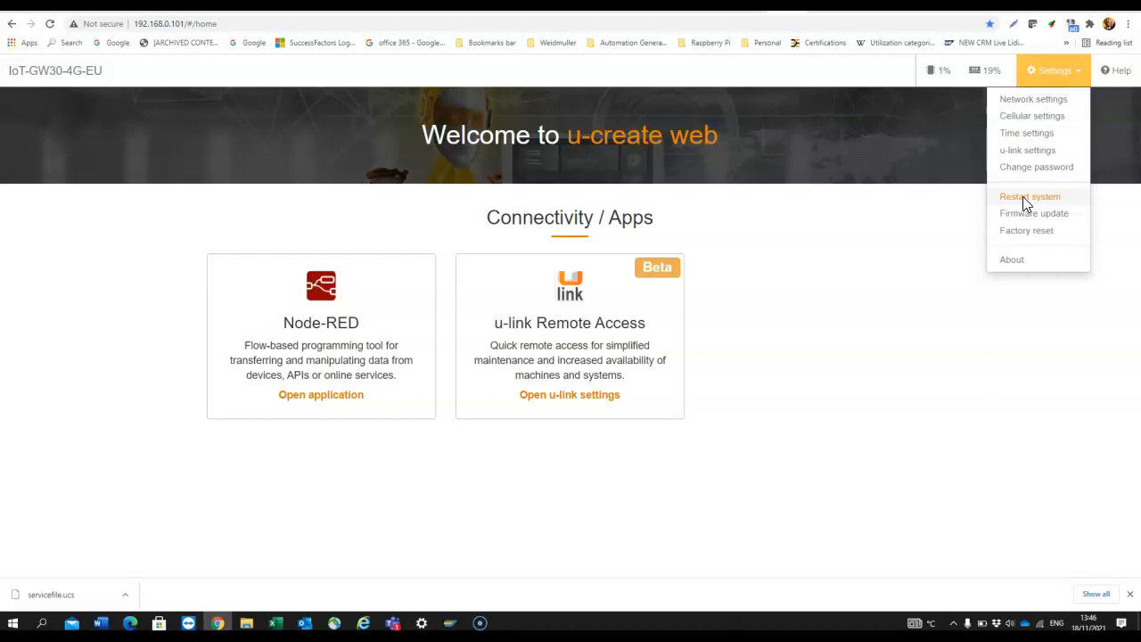
pyautogui.click(1026, 167)
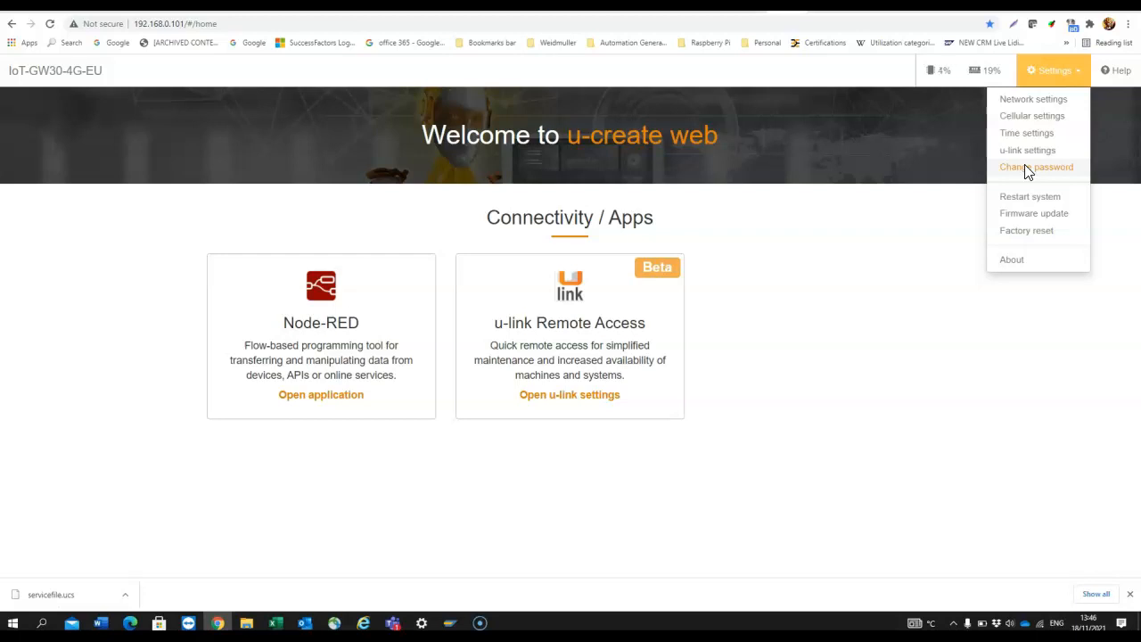
pyautogui.click(1031, 166)
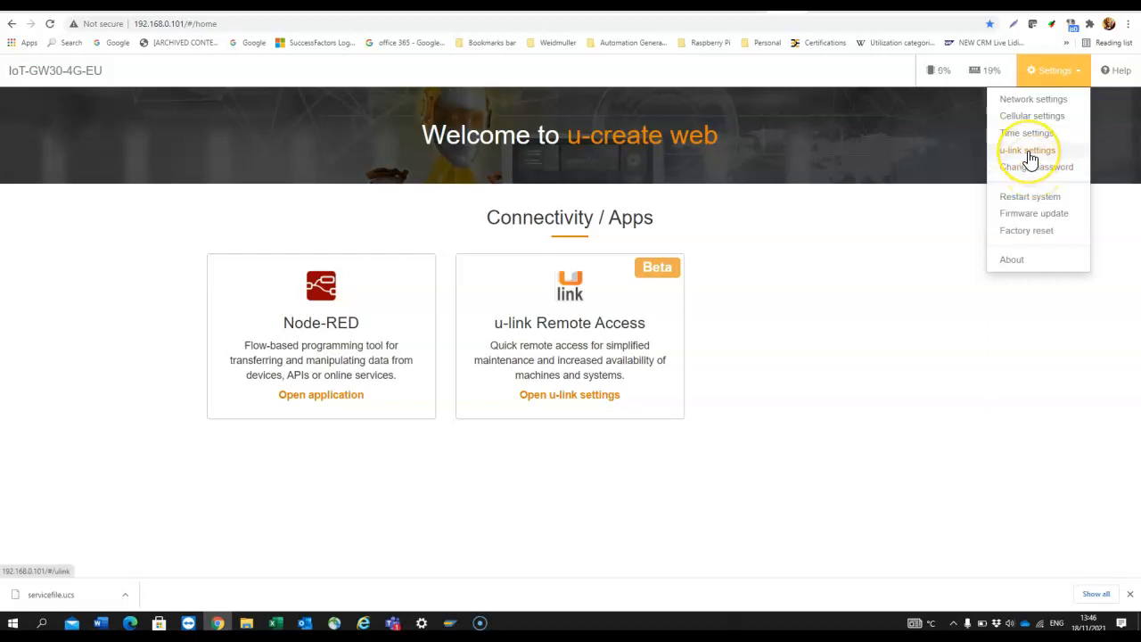
pyautogui.click(1031, 154)
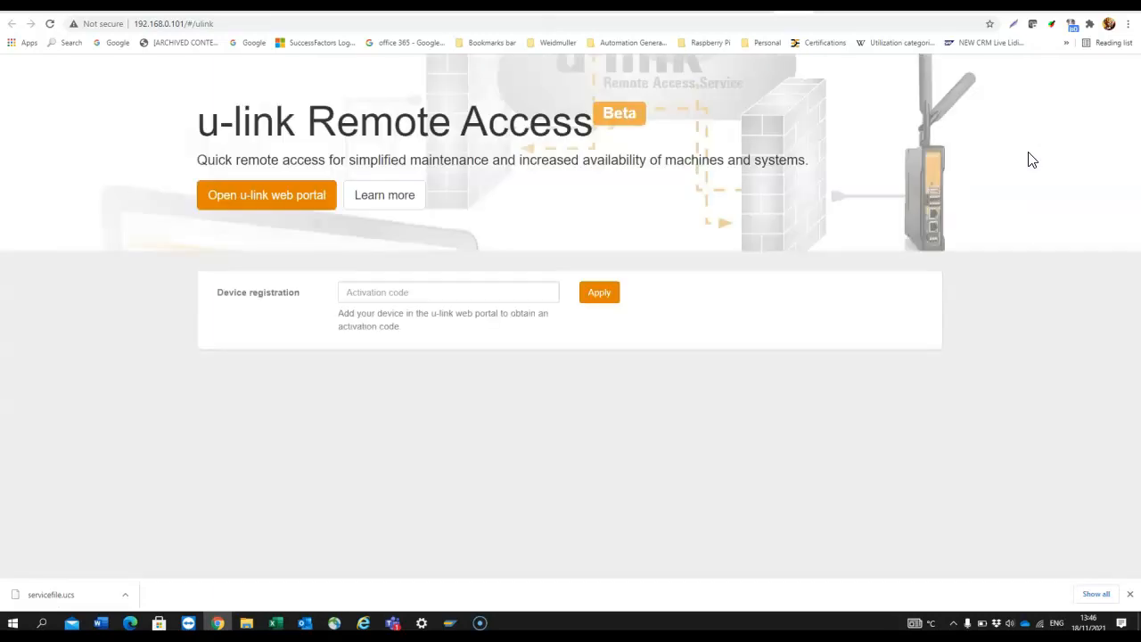
# Show the u-link Remote Access page awaiting an activation code for device registration
pyautogui.click(1134, 86)
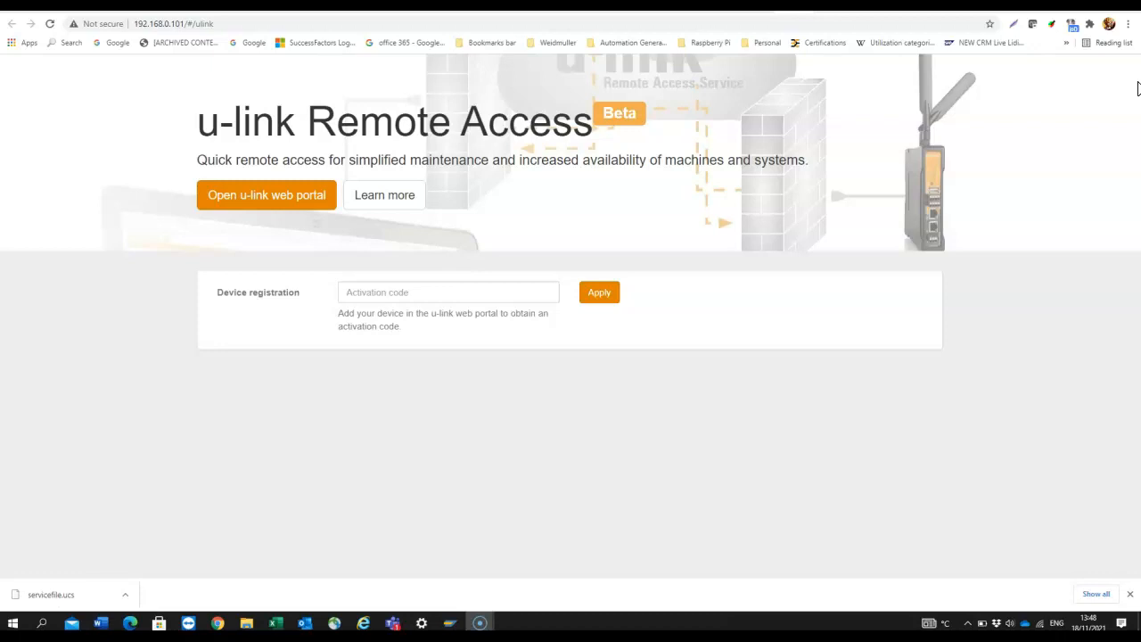
pyautogui.click(846, 51)
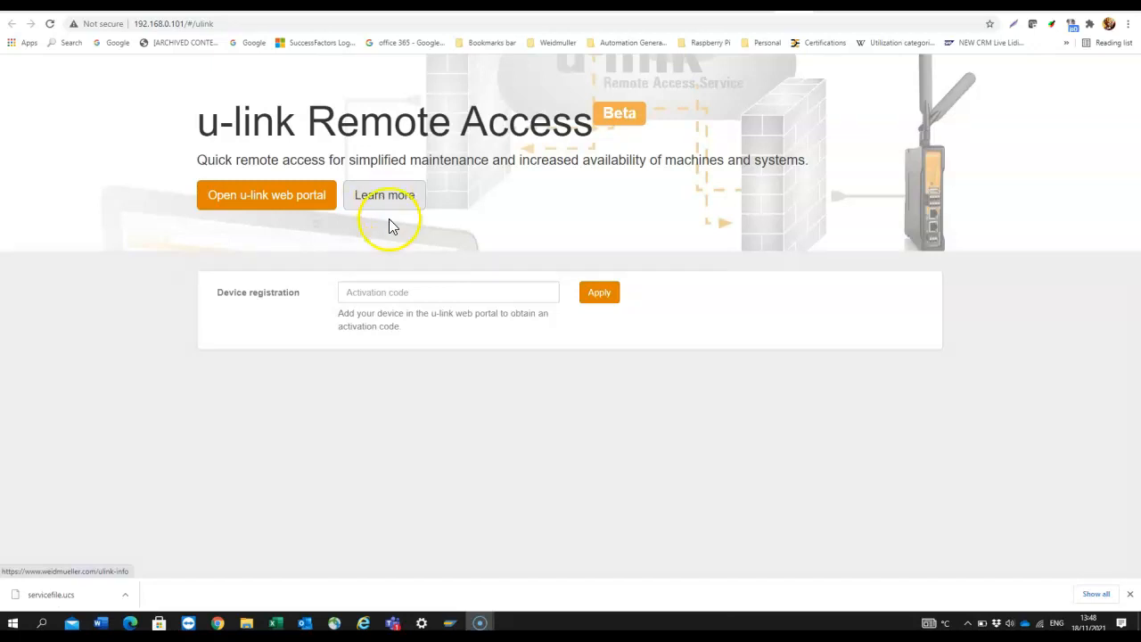
# Open the u-link web portal, sign in, and go to Administration > Device Management
pyautogui.click(248, 199)
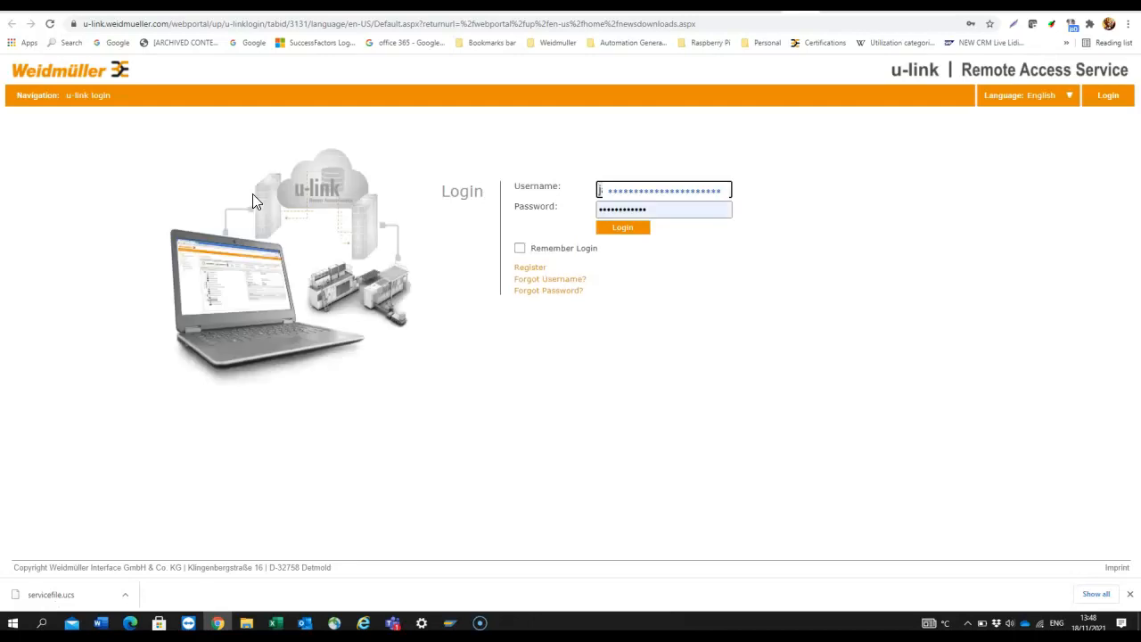
pyautogui.click(616, 233)
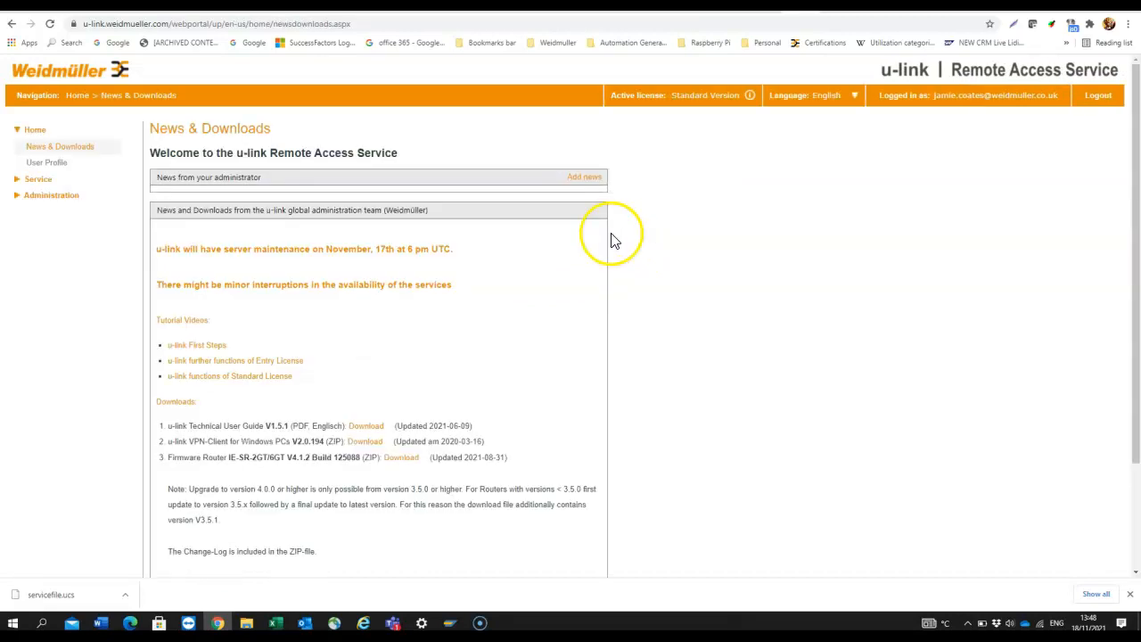
pyautogui.click(48, 201)
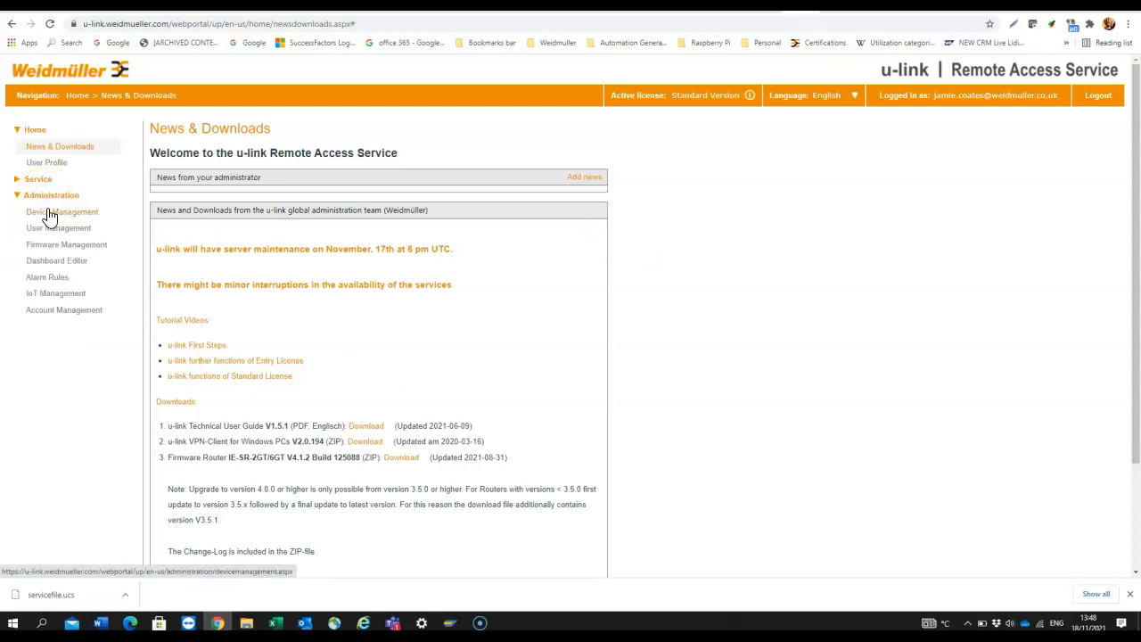
pyautogui.click(49, 212)
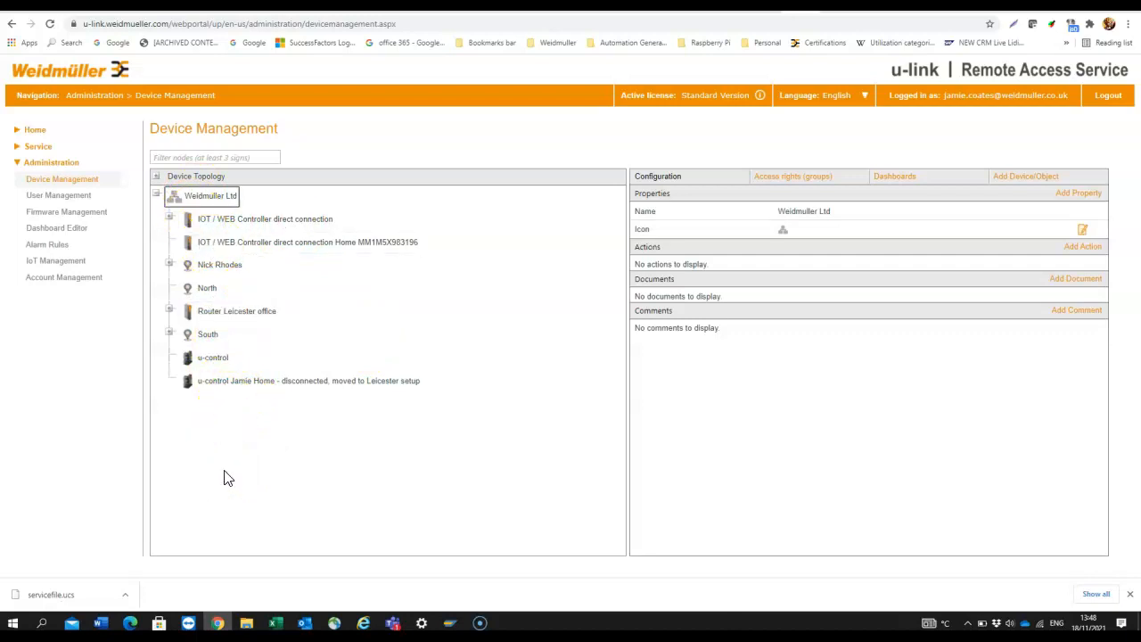
# Add an IoT-Gateway device under Weidmuller Ltd and copy its activation code
pyautogui.click(1016, 178)
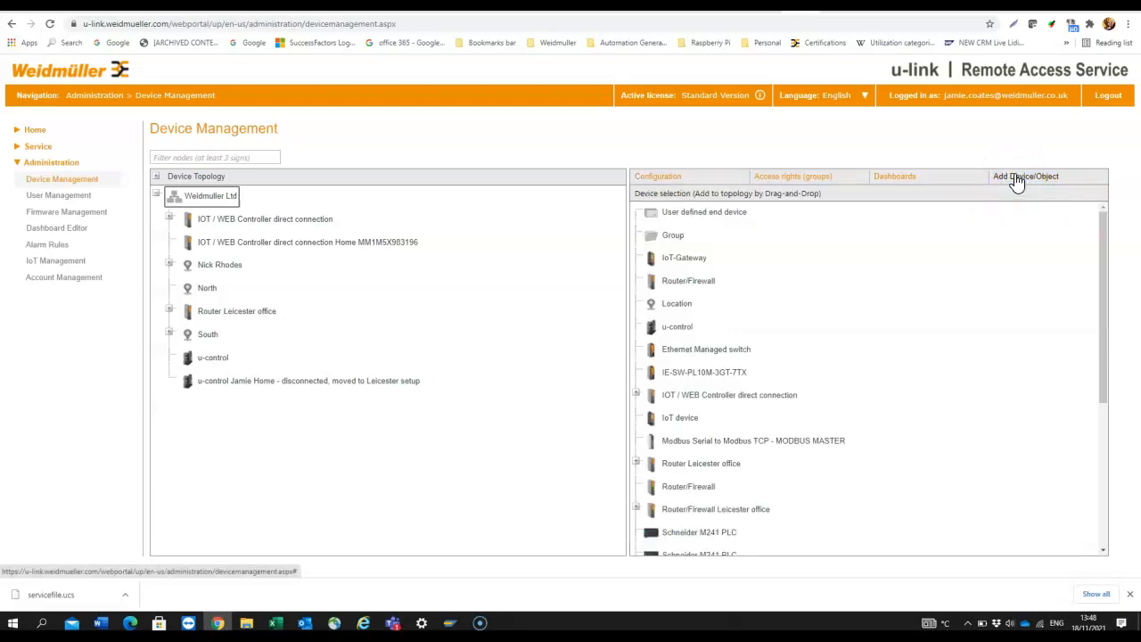
pyautogui.click(685, 259)
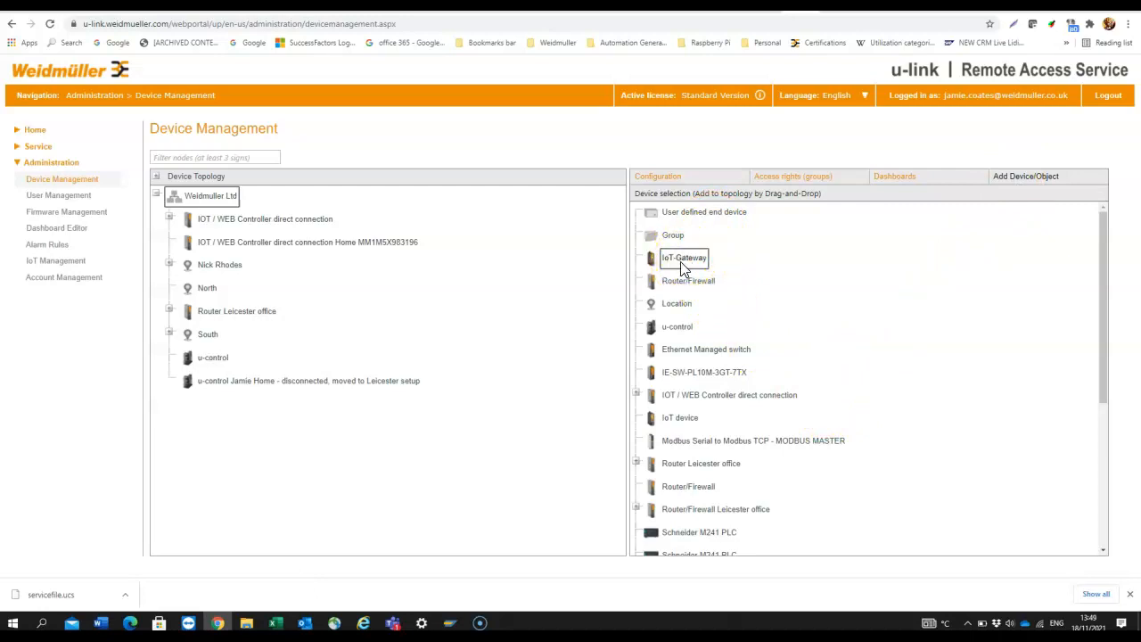
pyautogui.moveTo(684, 267); pyautogui.dragTo(193, 201)
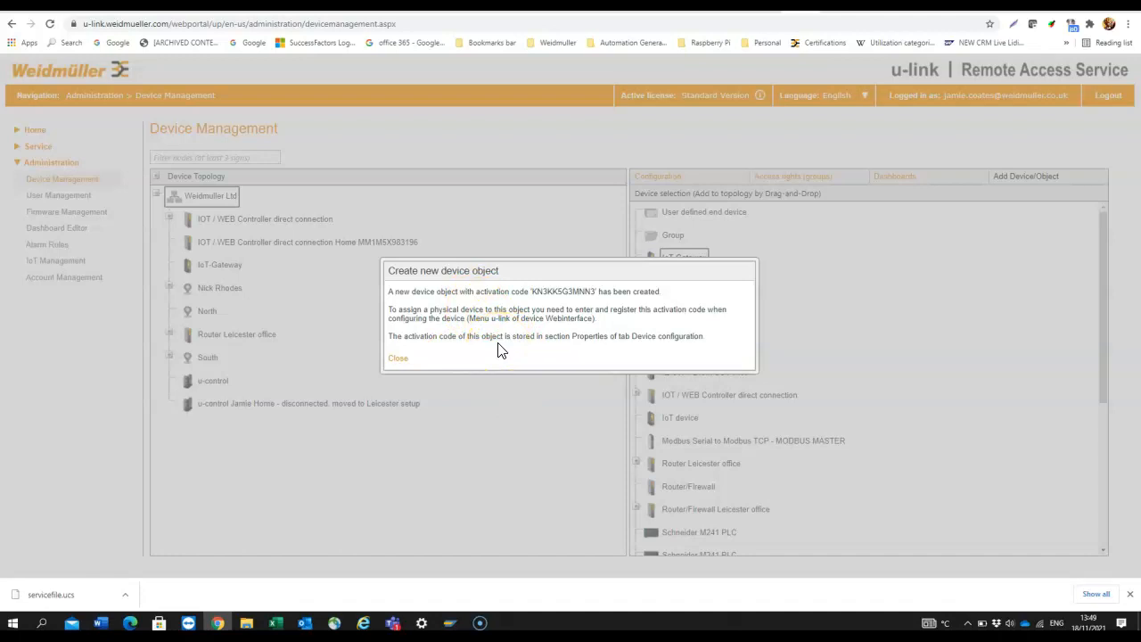
pyautogui.moveTo(533, 292); pyautogui.dragTo(595, 293)
pyautogui.hotkey('ctrl', 'c')
pyautogui.click(398, 358)
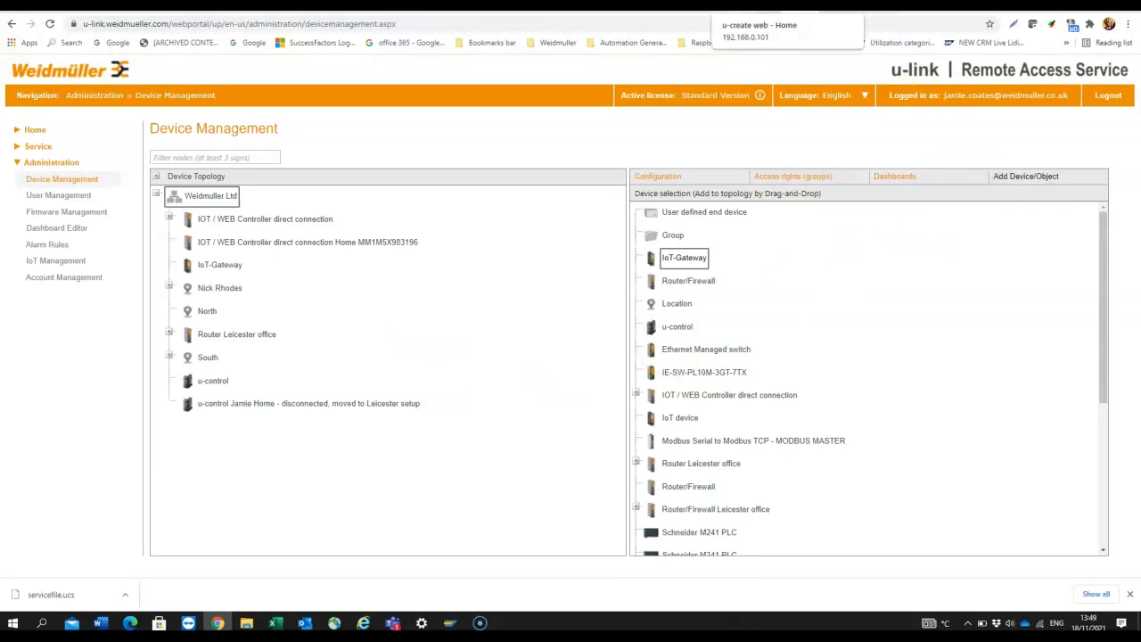
# Paste the copied activation code into the u-link registration field and apply it
pyautogui.click(767, 6)
pyautogui.click(564, 400)
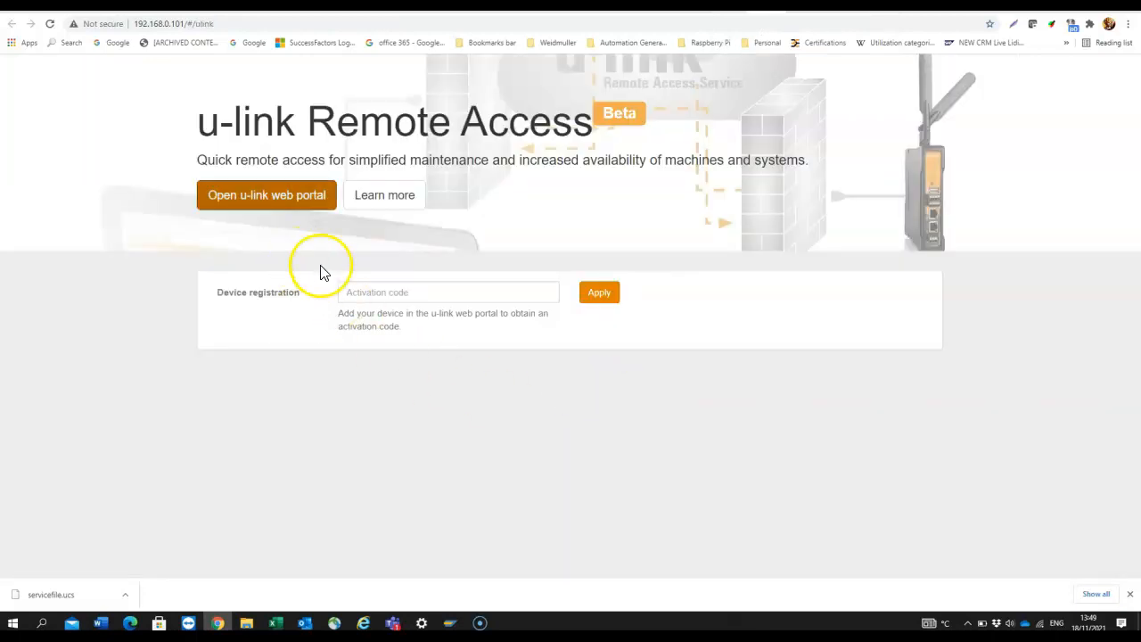
pyautogui.click(357, 291)
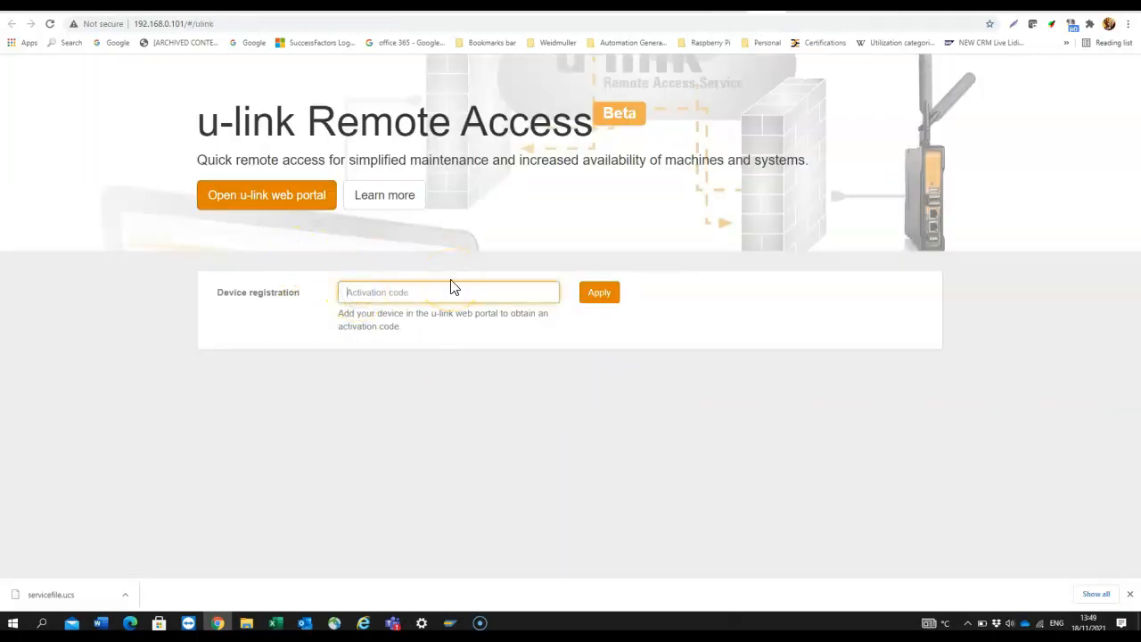
pyautogui.hotkey('ctrl', 'v')
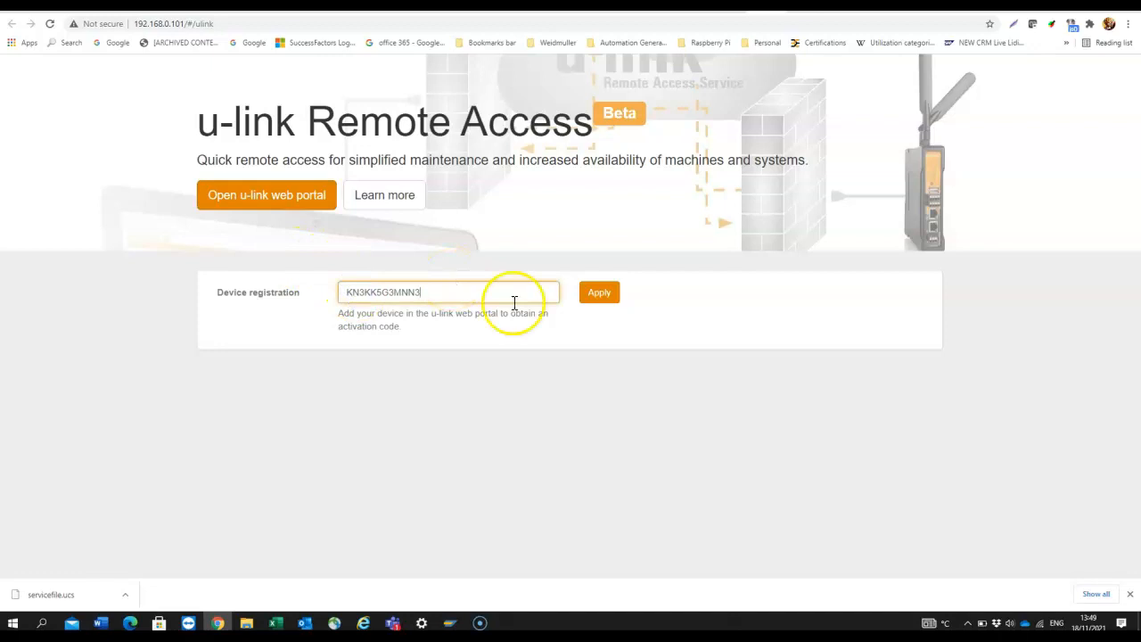
pyautogui.click(605, 293)
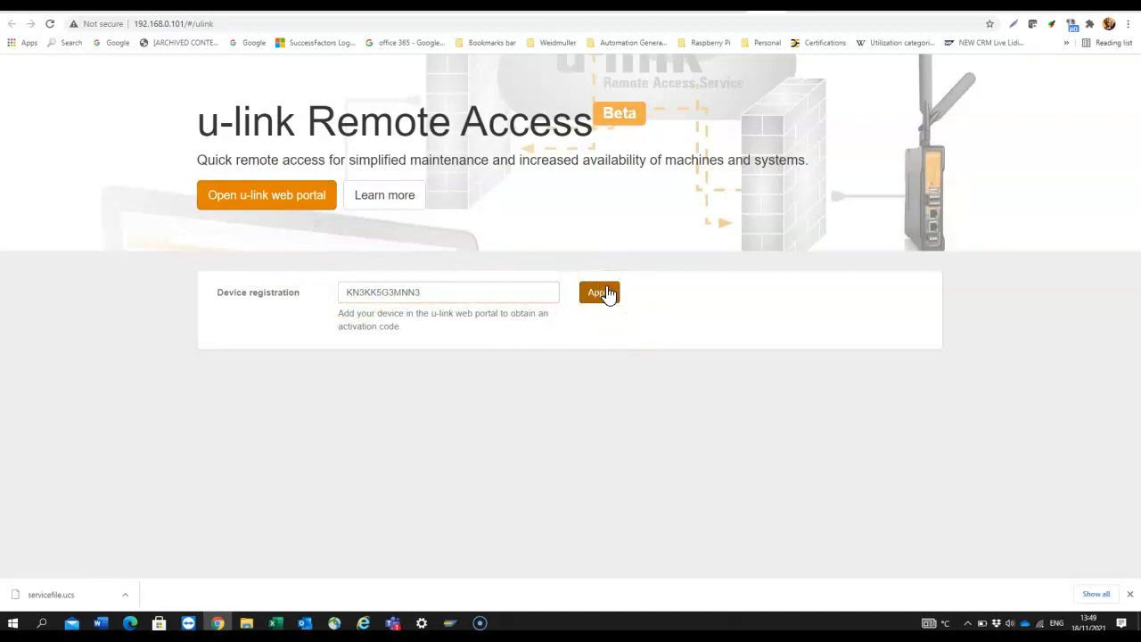
pyautogui.click(742, 432)
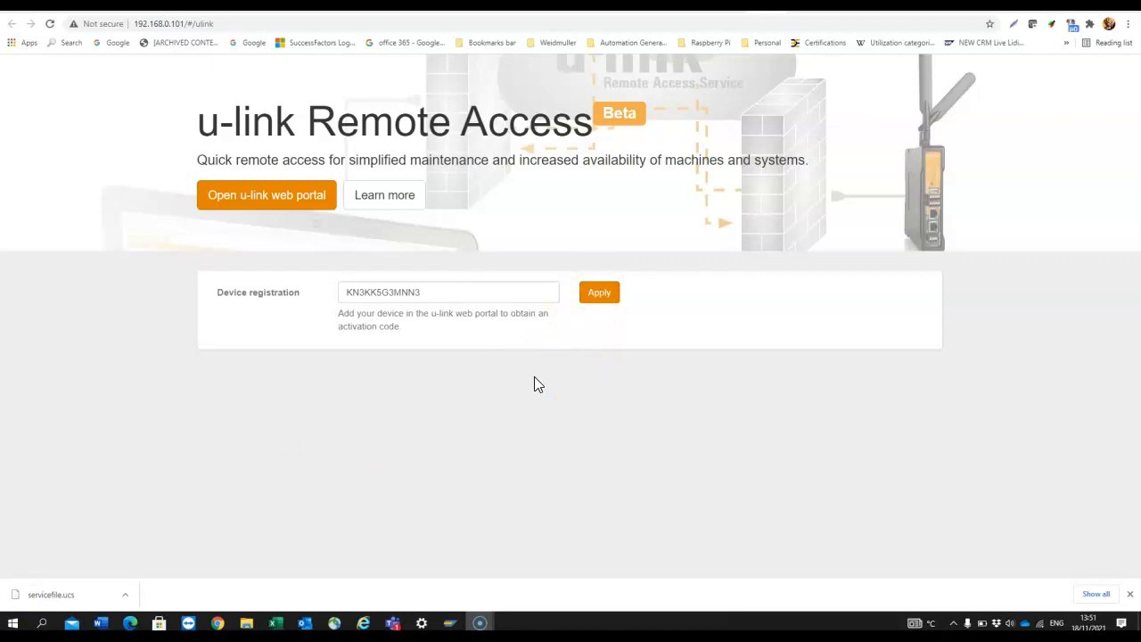
# Reload u-create web so the gateway shows as Registered, then turn Enable u-link On
pyautogui.click(50, 25)
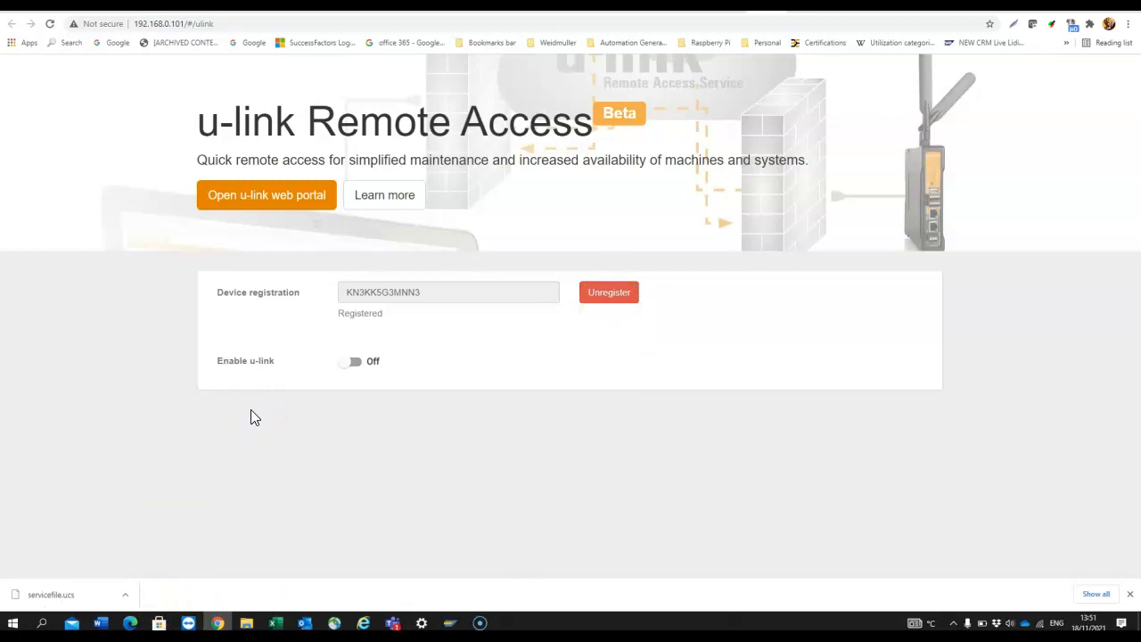
pyautogui.click(357, 364)
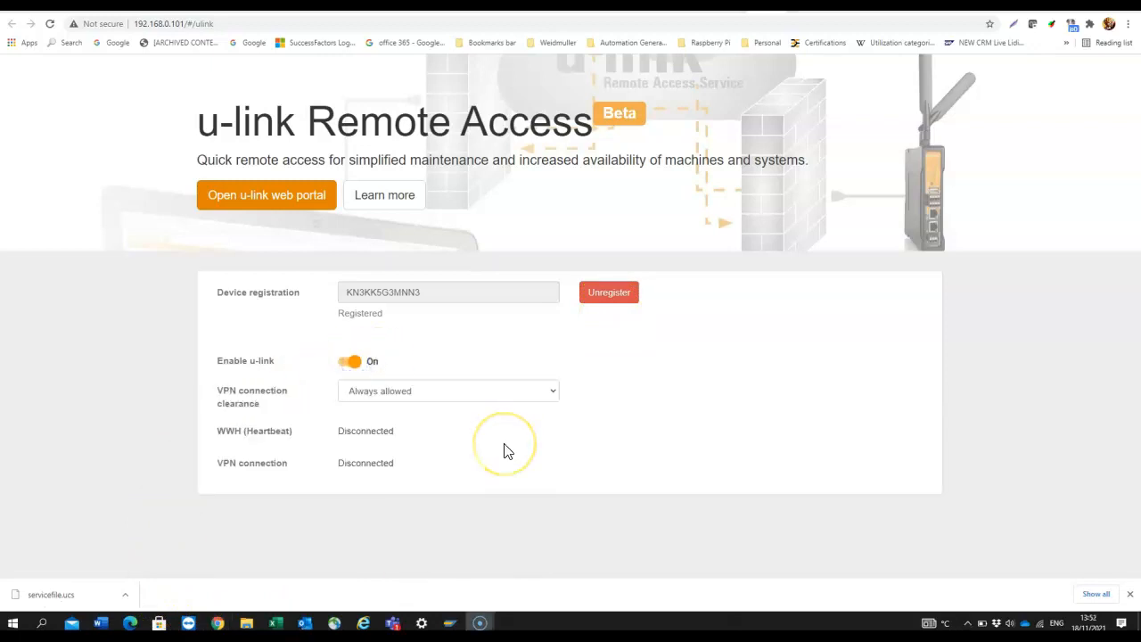
# Keep VPN connection clearance at Always allowed while the WWH heartbeat turns Connected
pyautogui.click(553, 392)
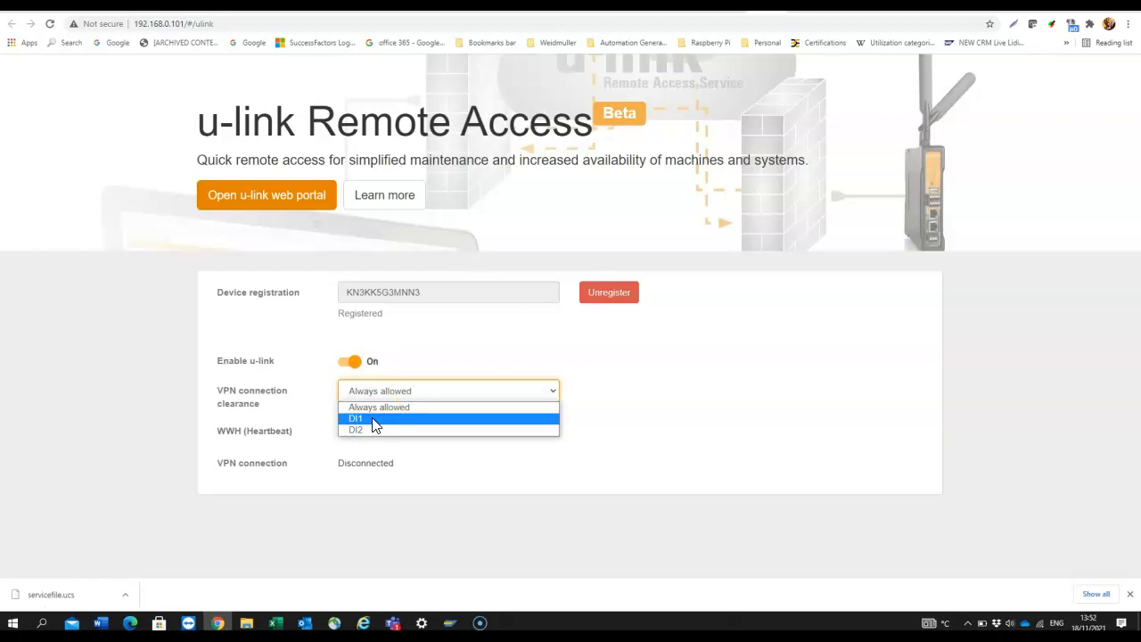
pyautogui.click(402, 492)
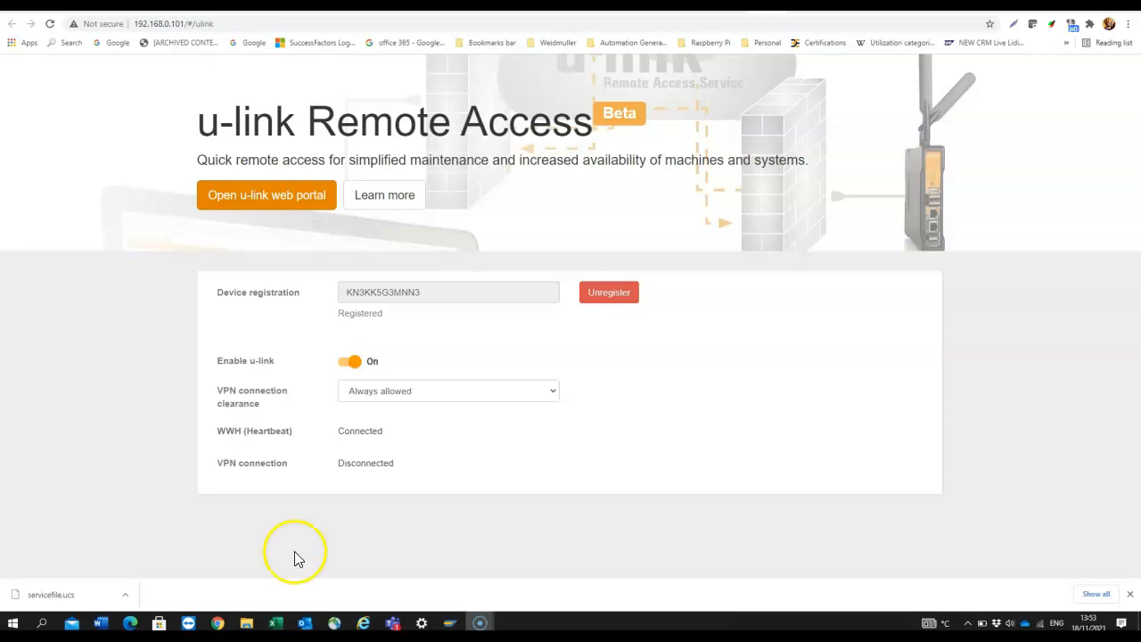
# Search the Start menu for 'vpn' and launch the u-link VPN Client
pyautogui.click(43, 623)
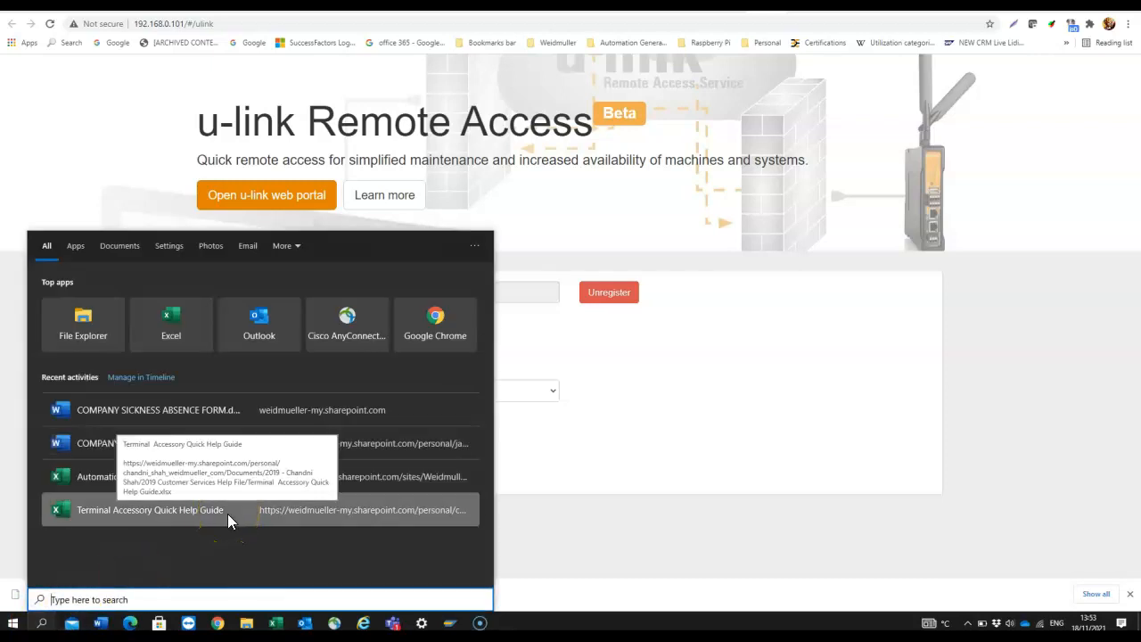
pyautogui.write('vpn')
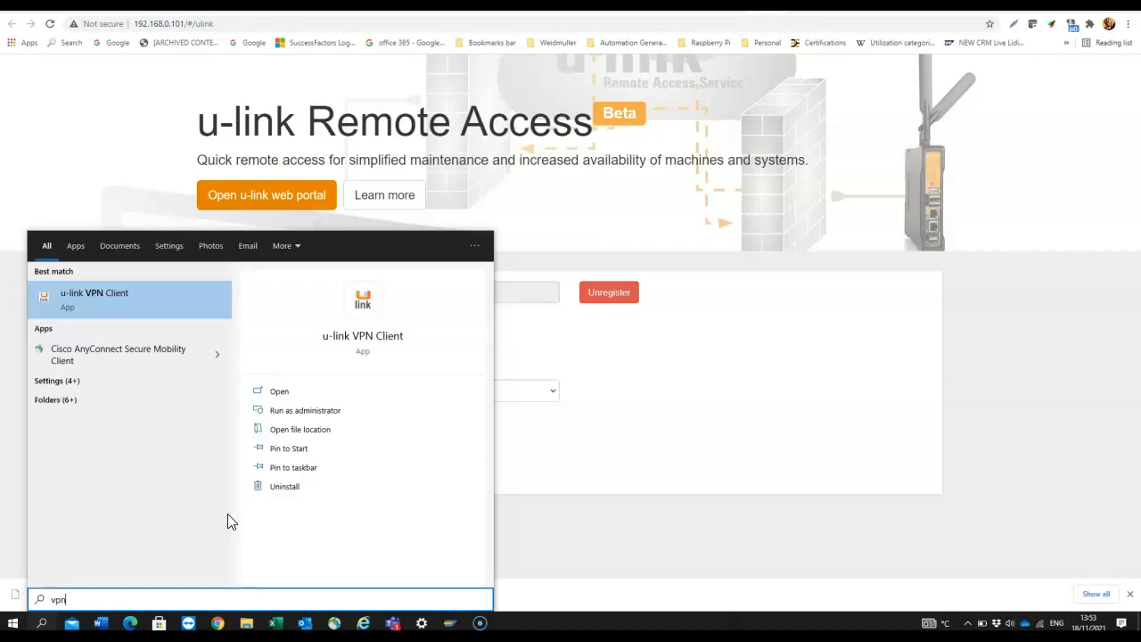
pyautogui.click(220, 542)
pyautogui.click(69, 297)
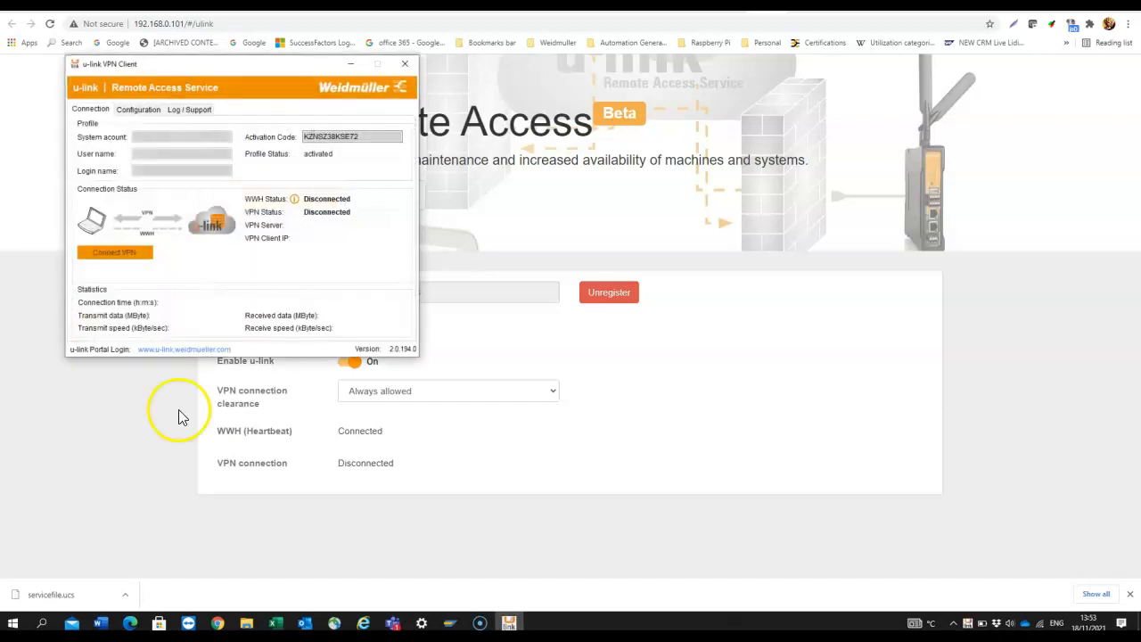
# Move the u-link VPN Client window to the bottom-right, beside the gateway settings
pyautogui.moveTo(207, 66); pyautogui.dragTo(804, 255)
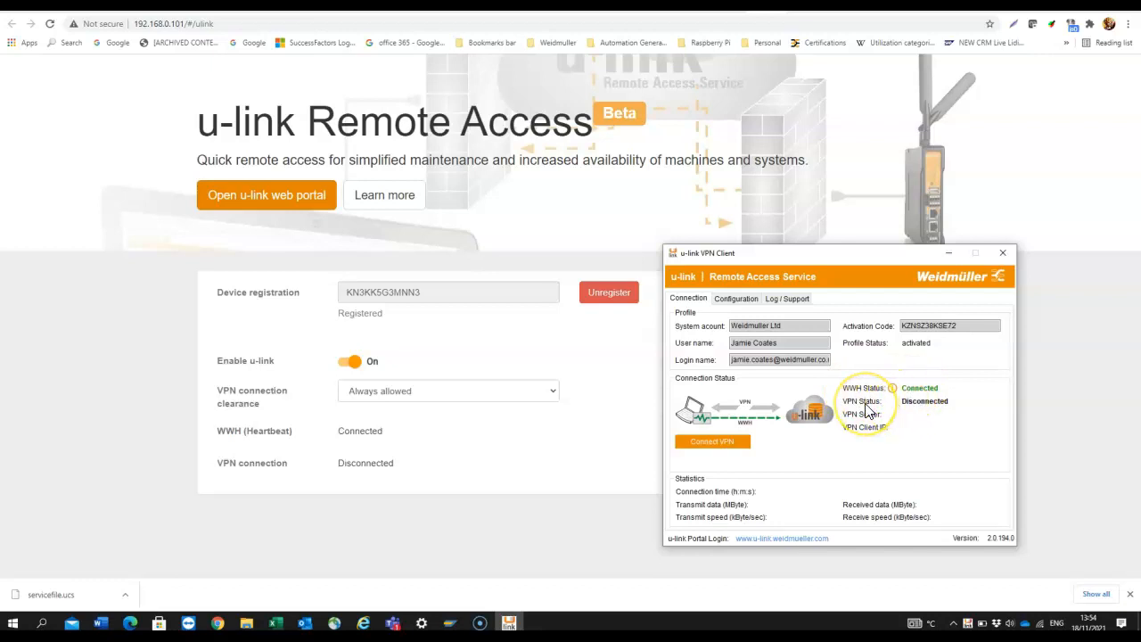
# Connect this PC's VPN to the u-link service from the VPN client
pyautogui.click(718, 443)
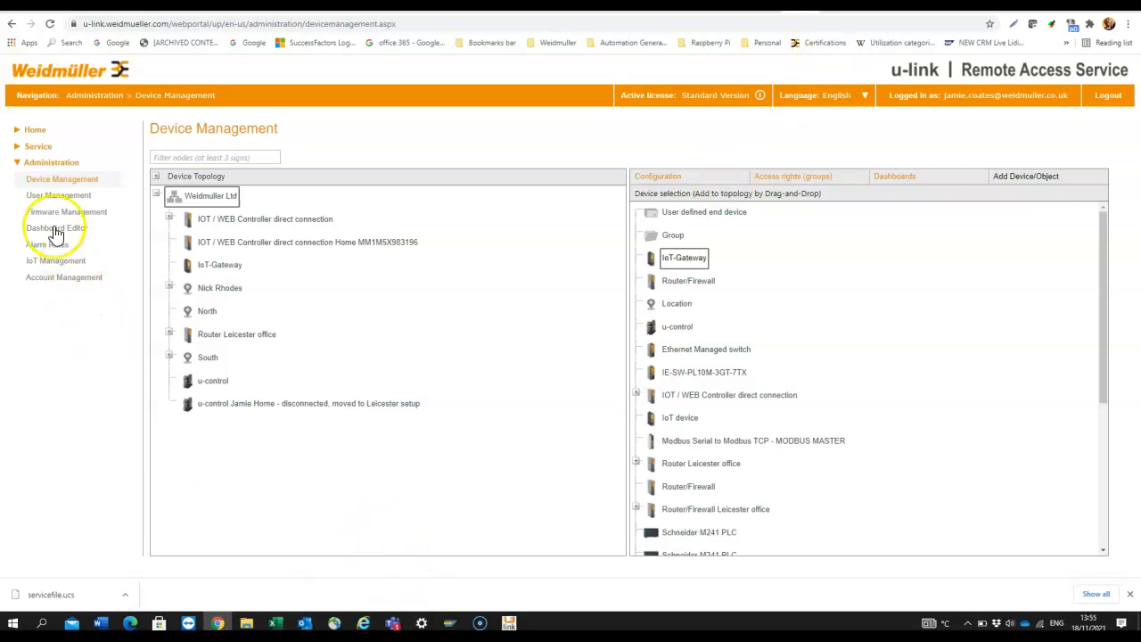
# On the Service Desk, select IoT-Gateway in Device Topology and scroll its Properties to Actions
pyautogui.click(34, 148)
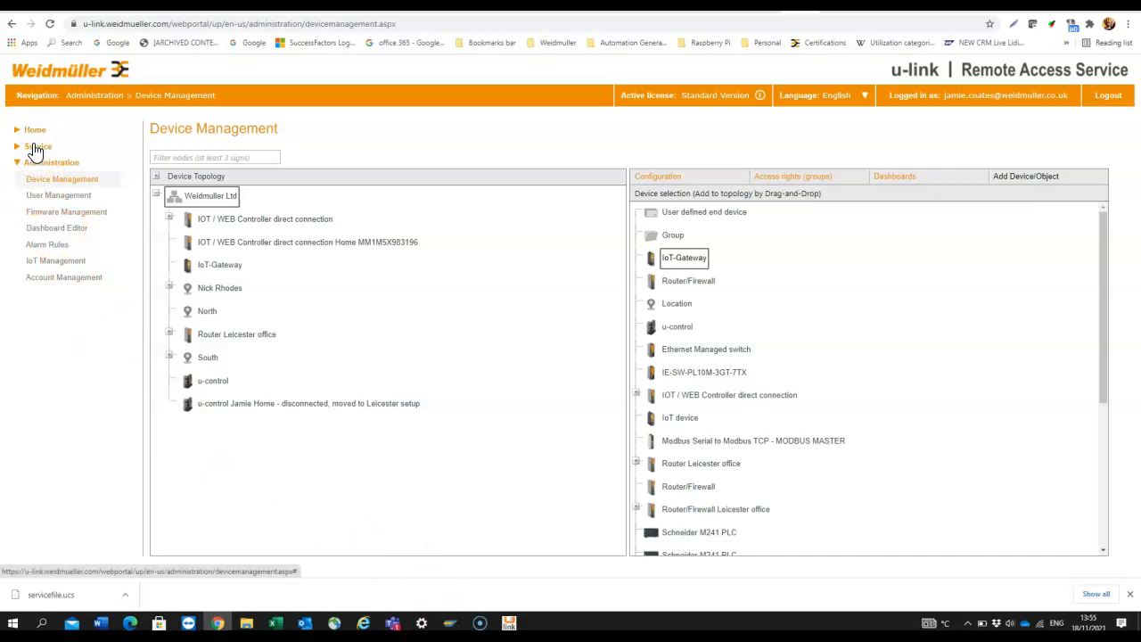
pyautogui.click(34, 148)
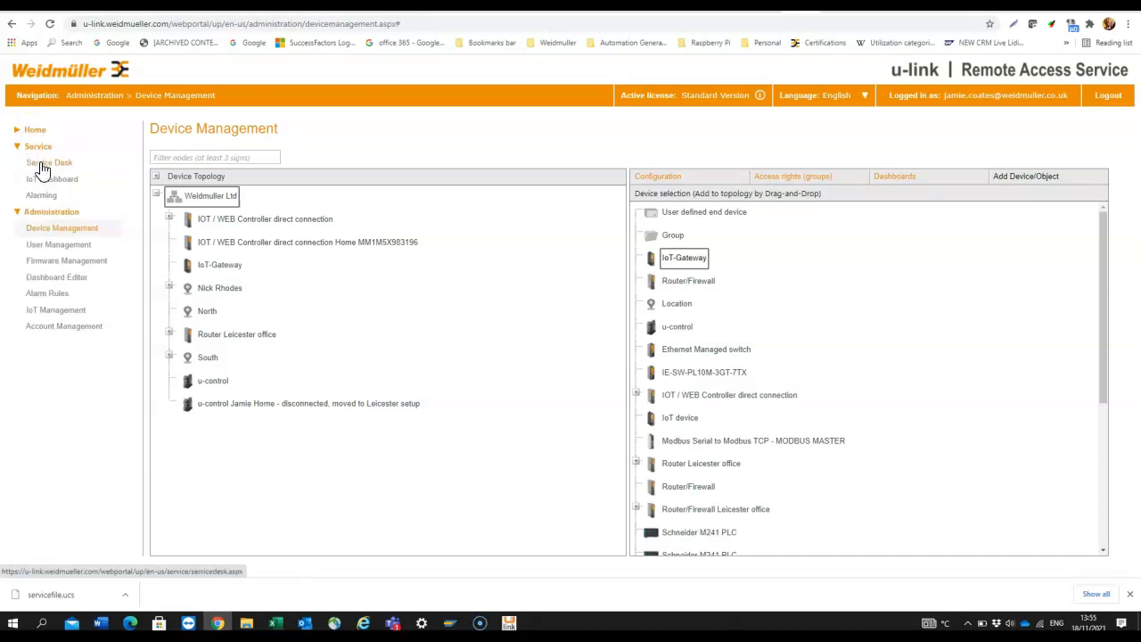
pyautogui.click(42, 166)
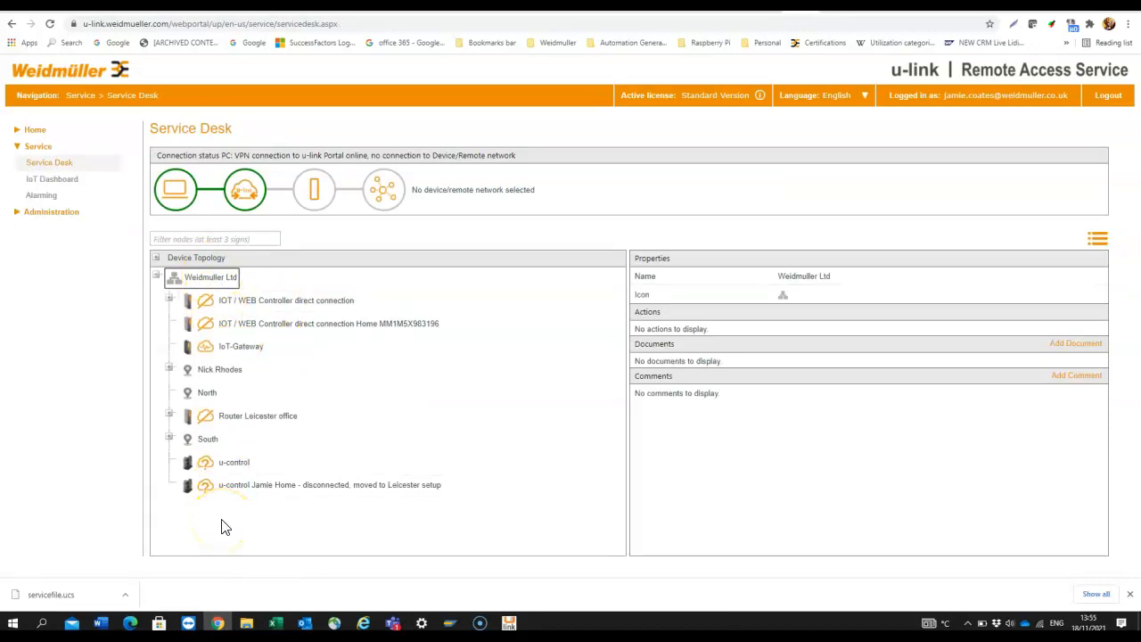
pyautogui.click(239, 350)
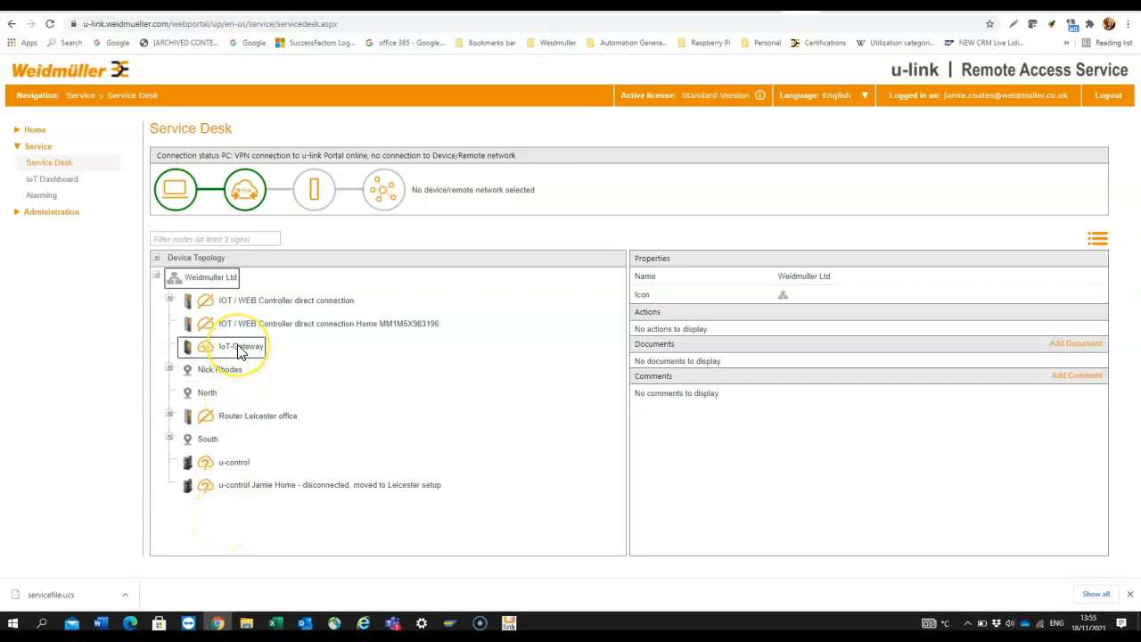
pyautogui.doubleClick(239, 350)
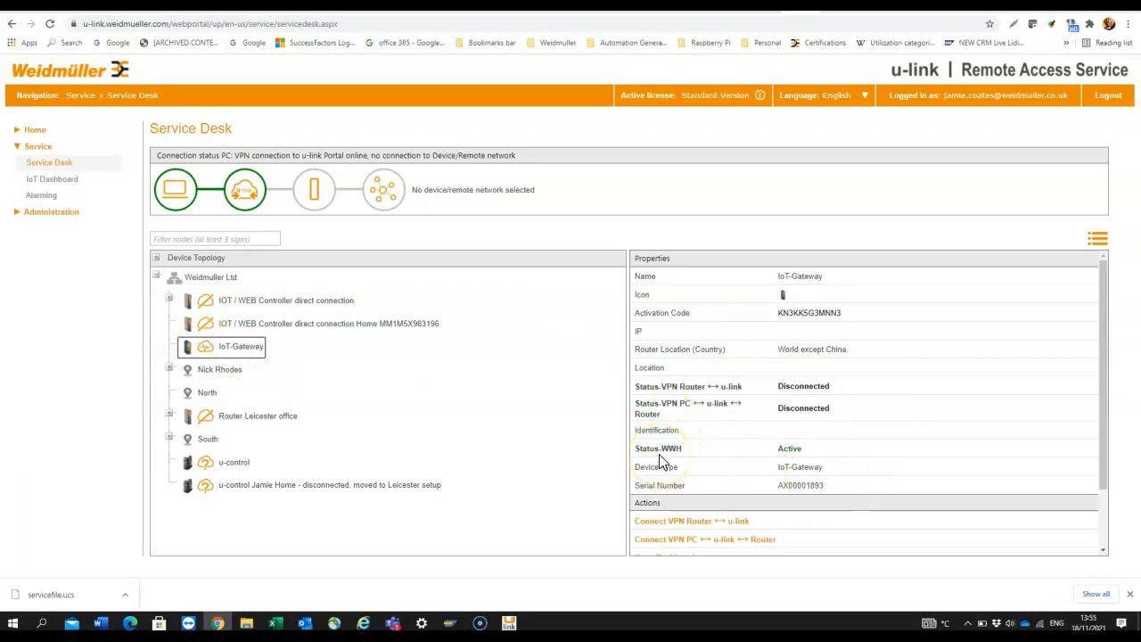
pyautogui.scroll(-1, 661, 459)
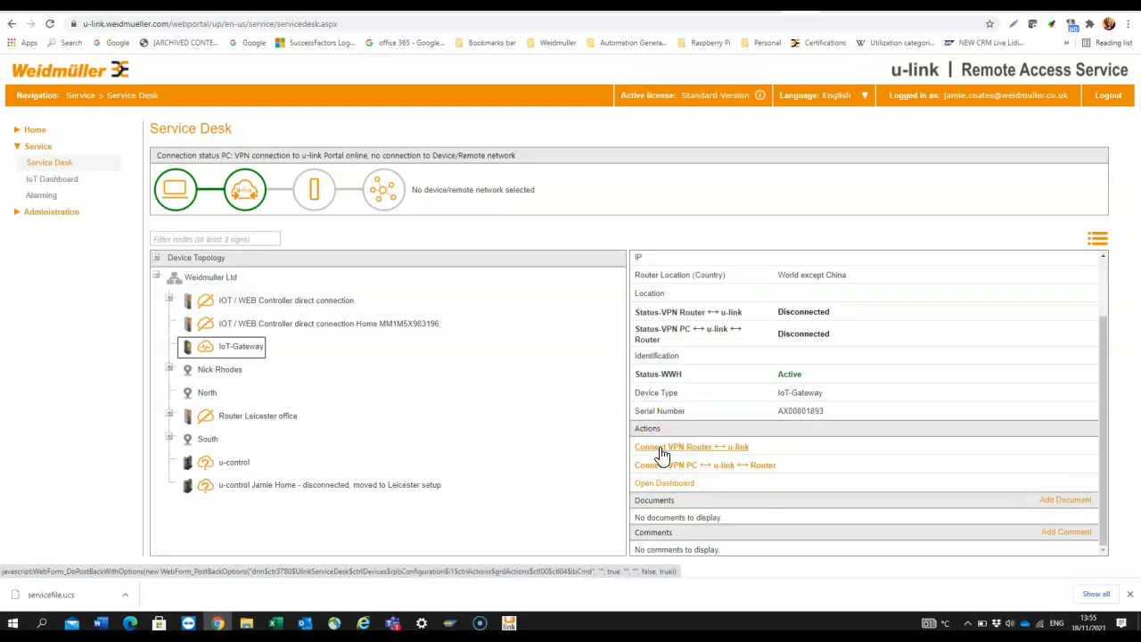
# Connect the IoT-Gateway router to u-link, then connect this PC through u-link to the router
pyautogui.click(660, 455)
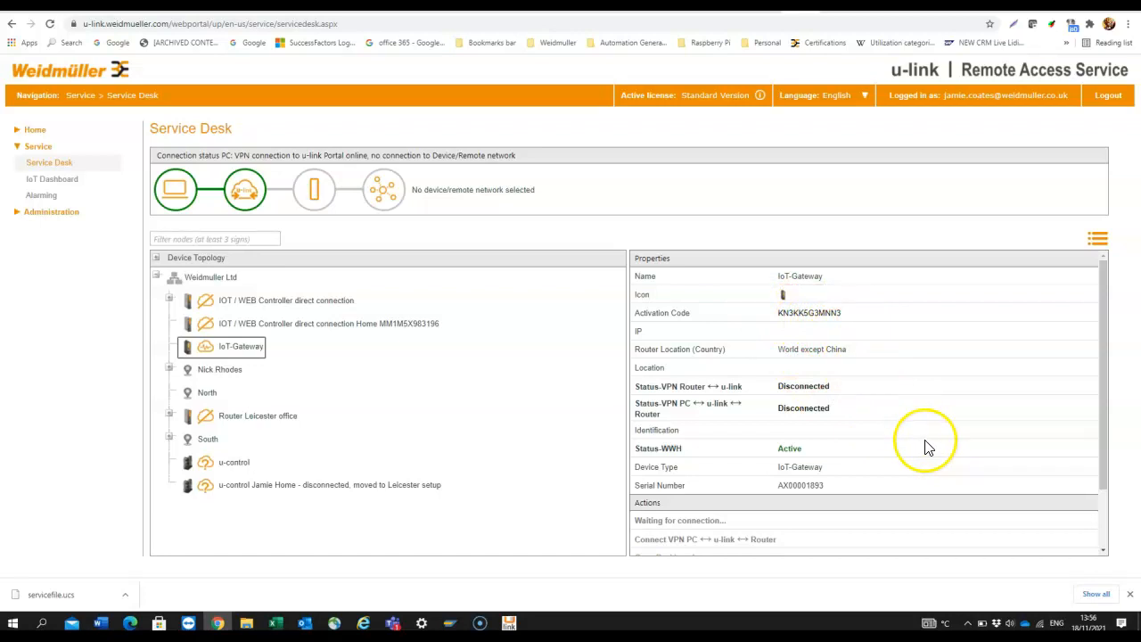
pyautogui.scroll(-1, 791, 467)
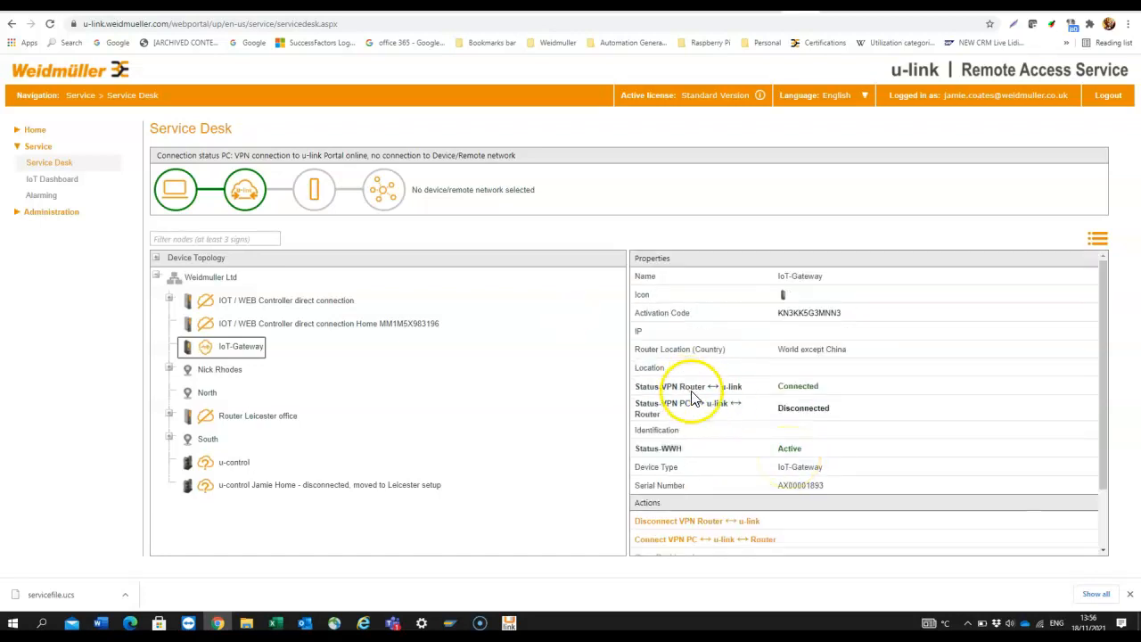
pyautogui.click(651, 540)
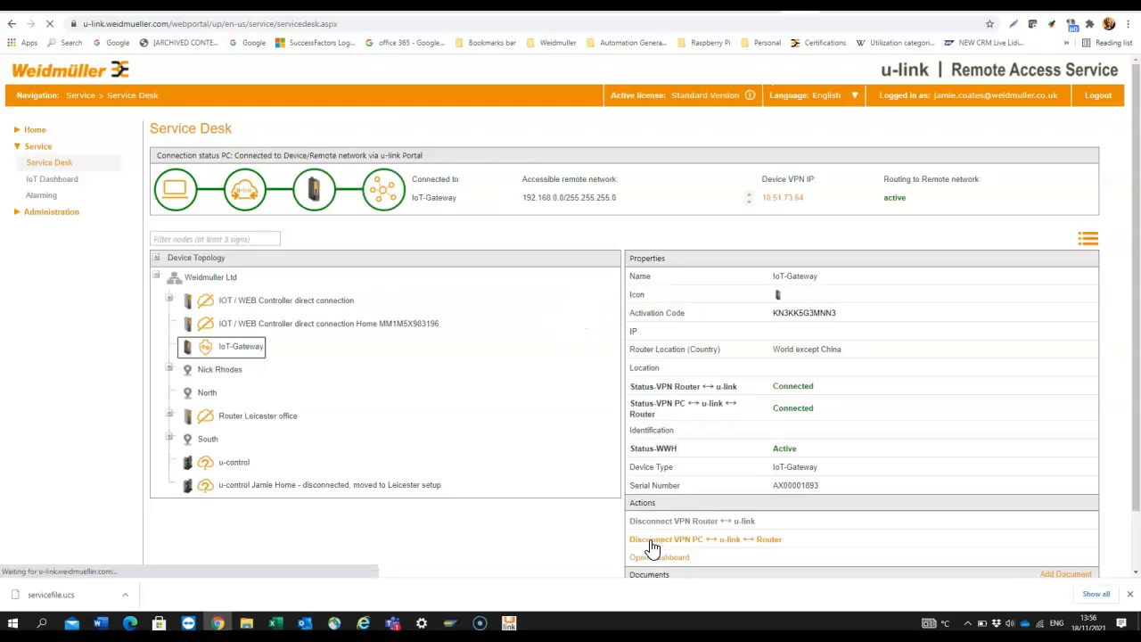
pyautogui.click(679, 518)
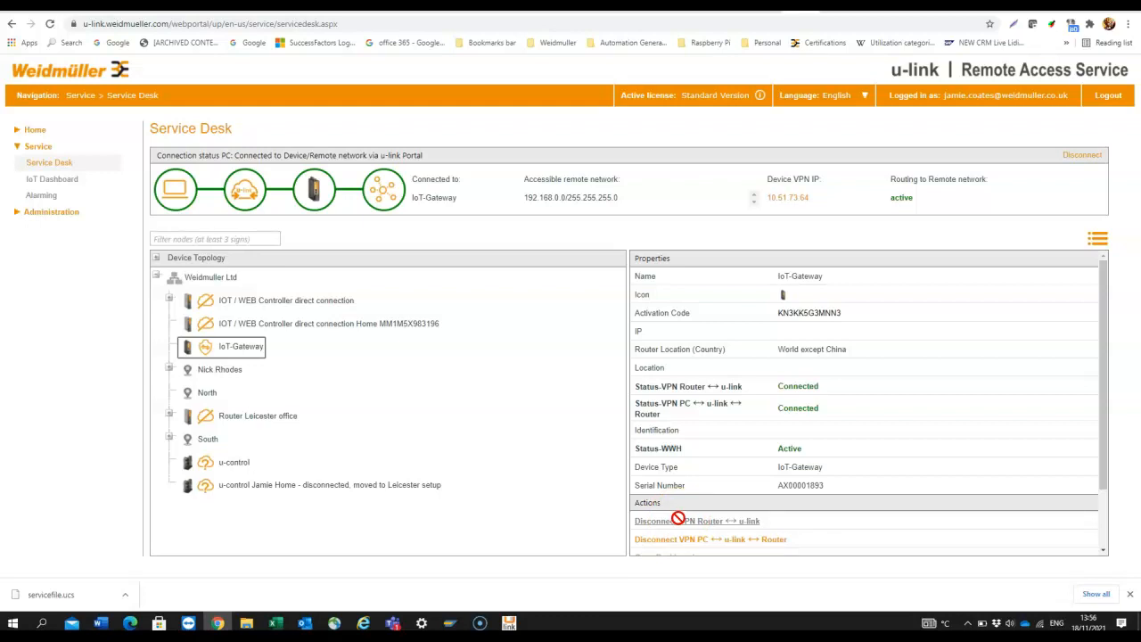
pyautogui.click(131, 621)
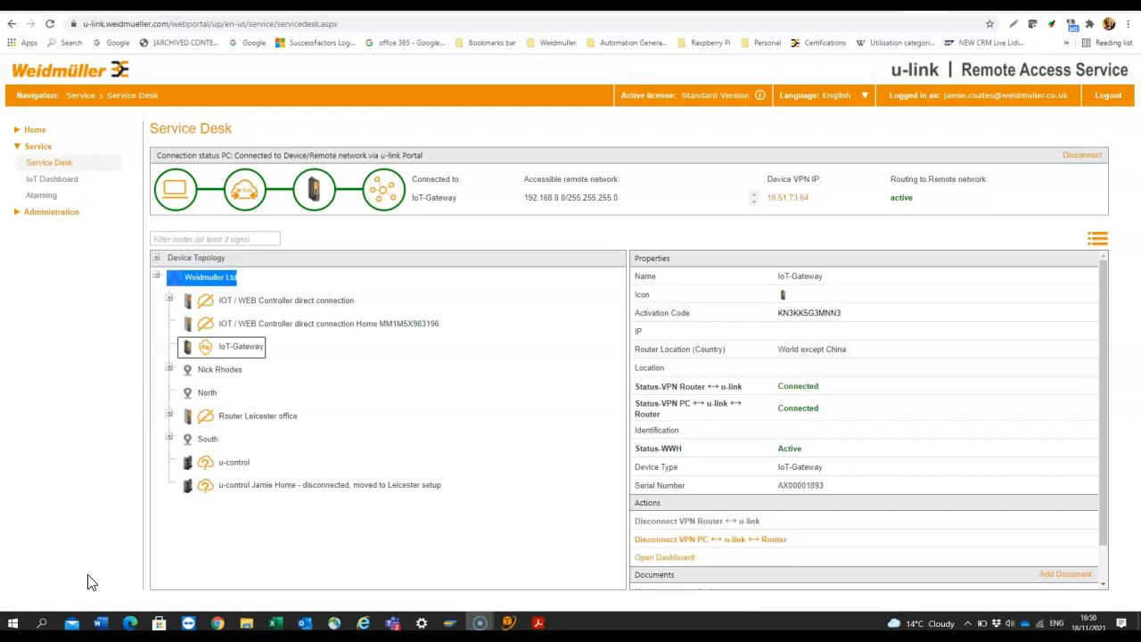
# Open the gateway's web interface at 10.51.73.64 and go to Settings > Cellular settings
pyautogui.click(790, 201)
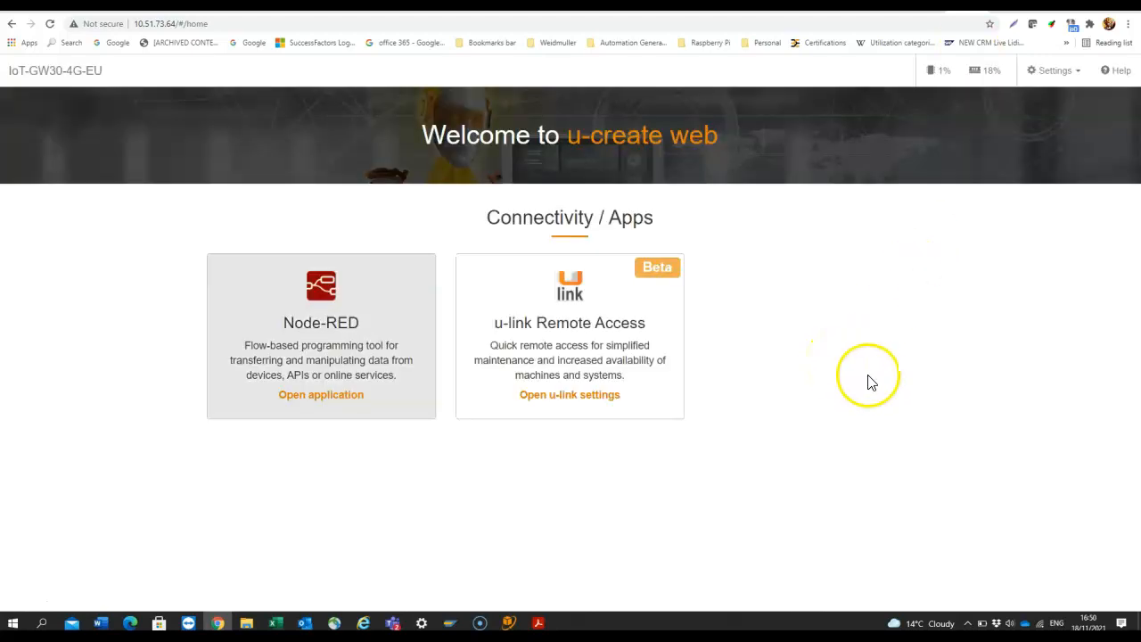
pyautogui.click(1056, 77)
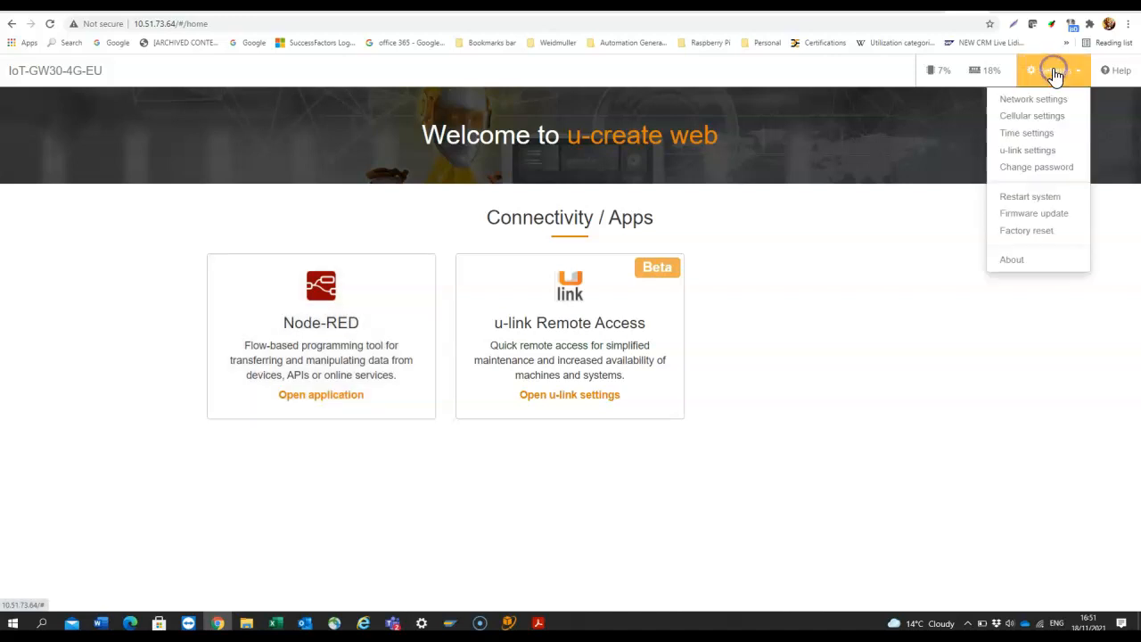
pyautogui.click(1052, 123)
pyautogui.click(952, 222)
pyautogui.click(445, 281)
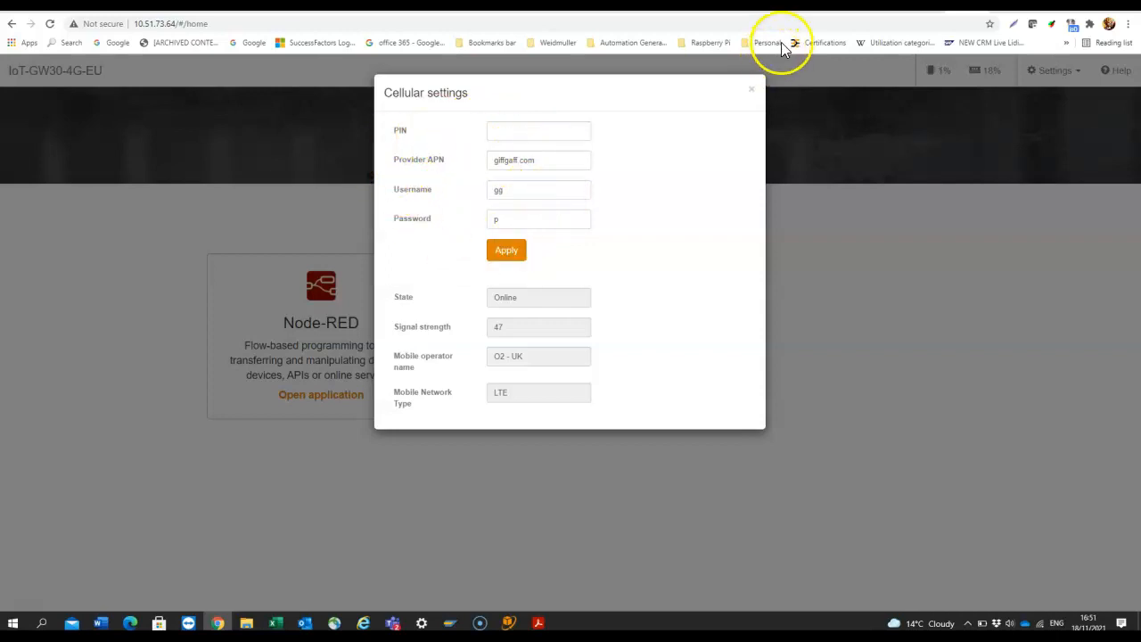
# Check the giffgaff APN guide, apply the cellular settings, and go back to the u-link Service Desk
pyautogui.click(852, 6)
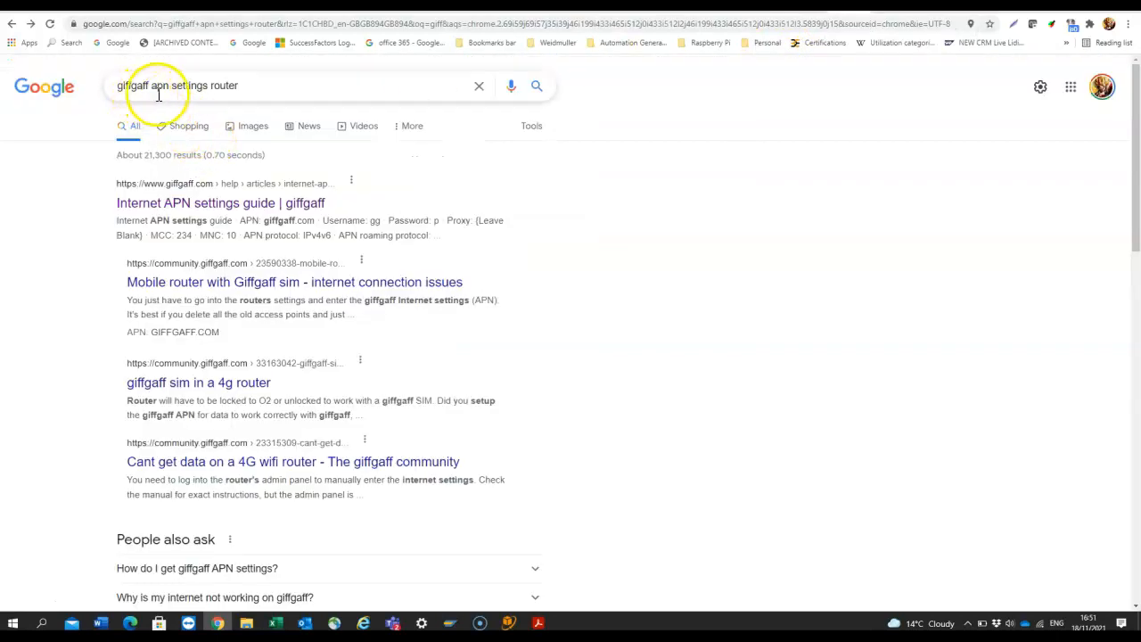
pyautogui.click(32, 25)
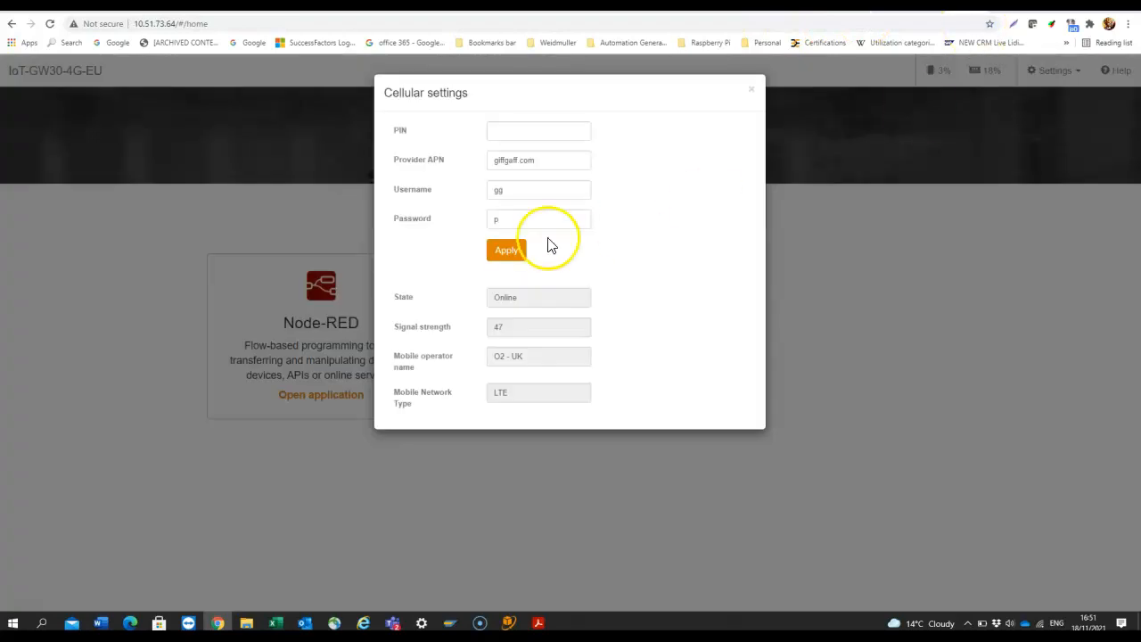
pyautogui.click(509, 256)
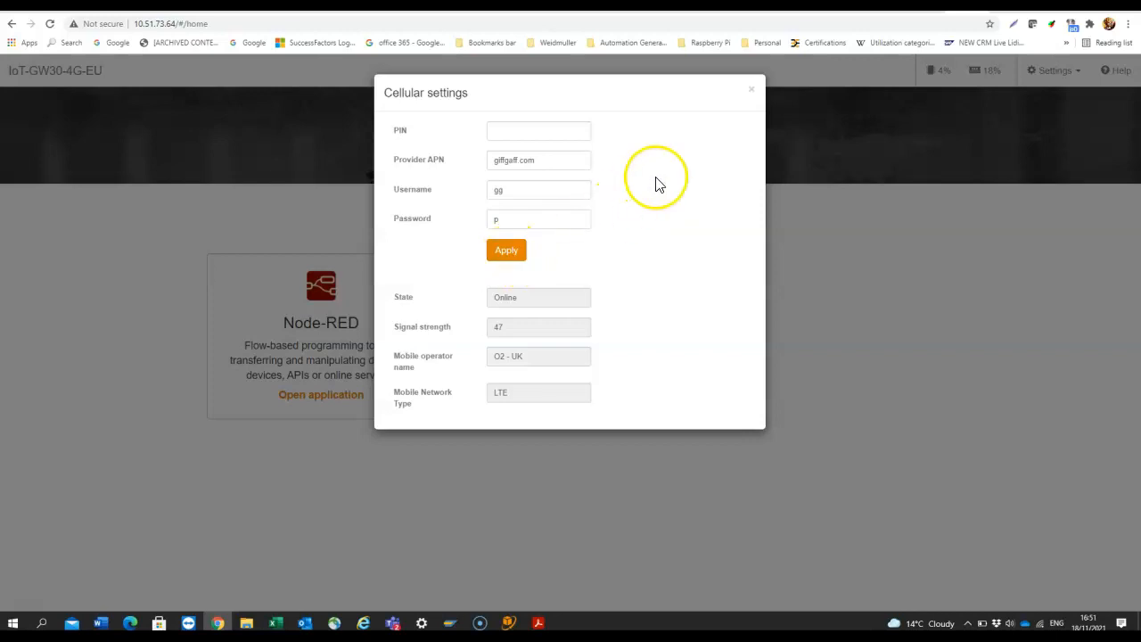
pyautogui.click(751, 89)
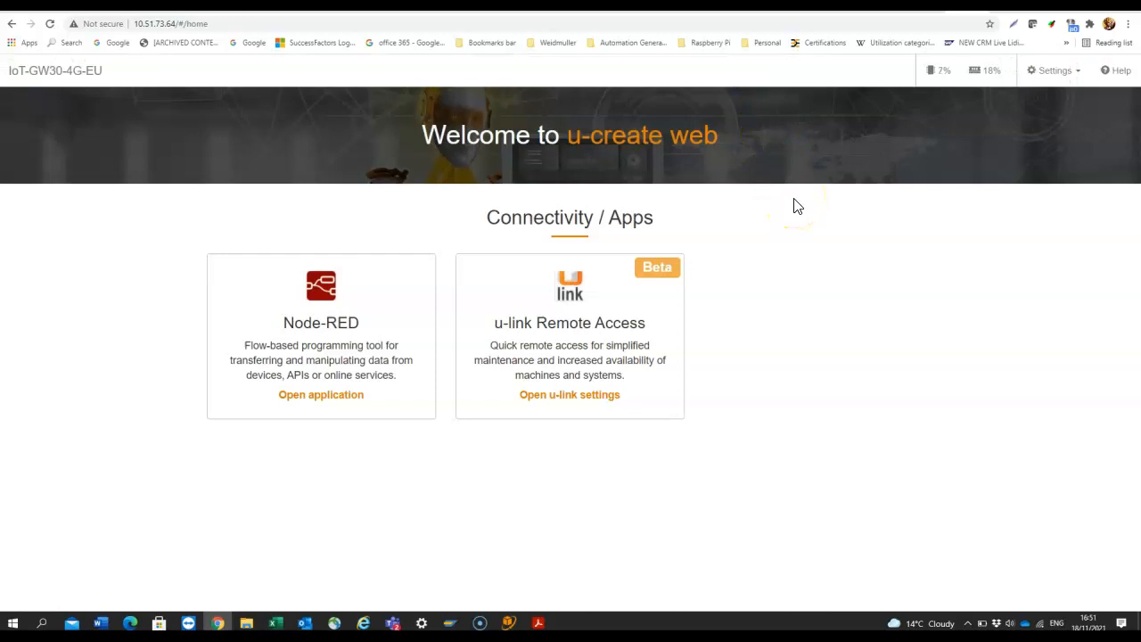
pyautogui.click(890, 5)
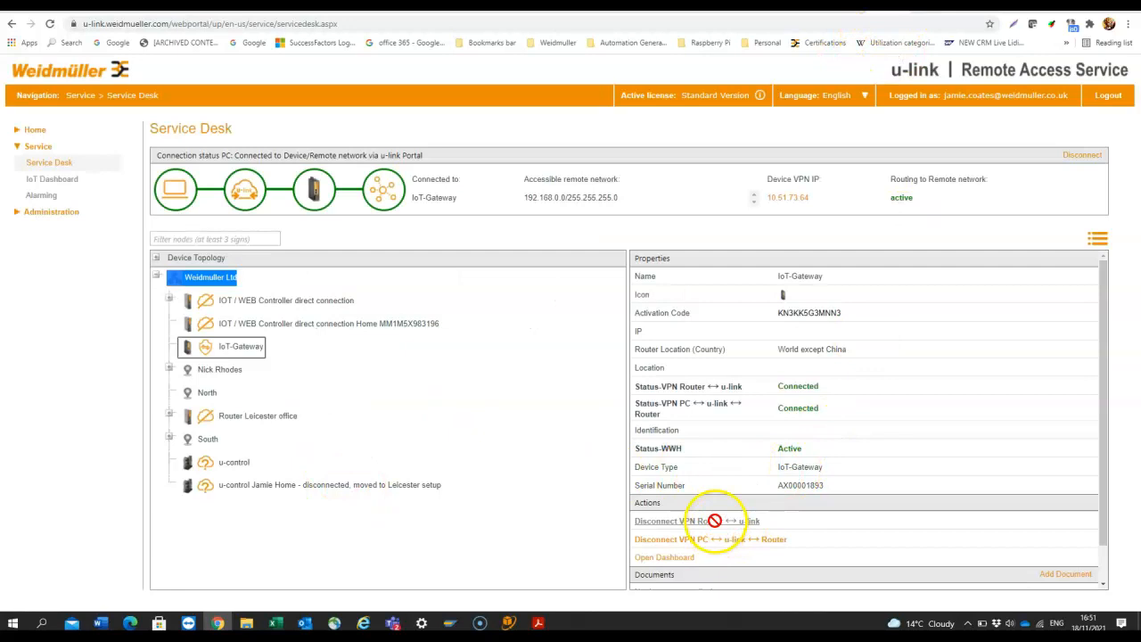
# Disconnect the PC VPN link, then the IoT-Gateway router's VPN link from u-link
pyautogui.click(684, 542)
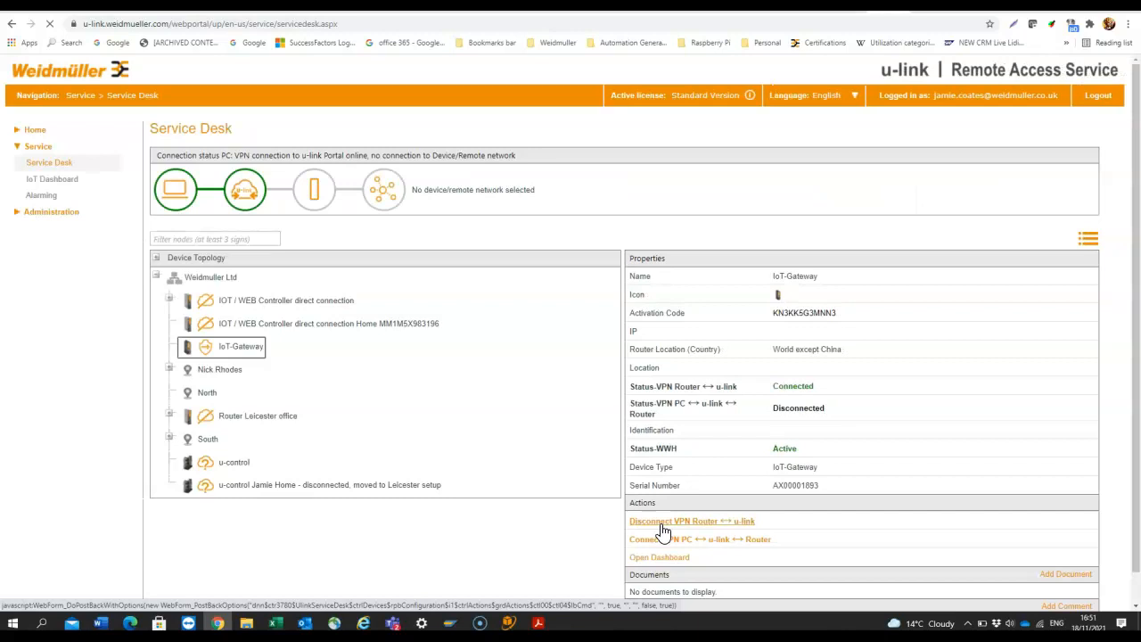
pyautogui.click(667, 528)
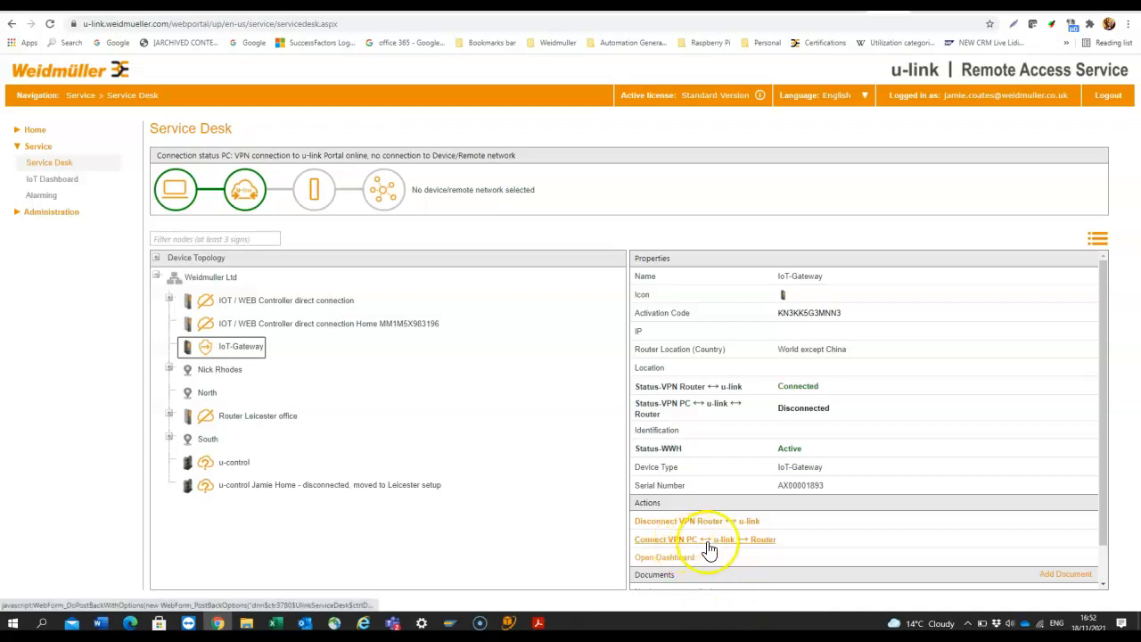
pyautogui.click(697, 526)
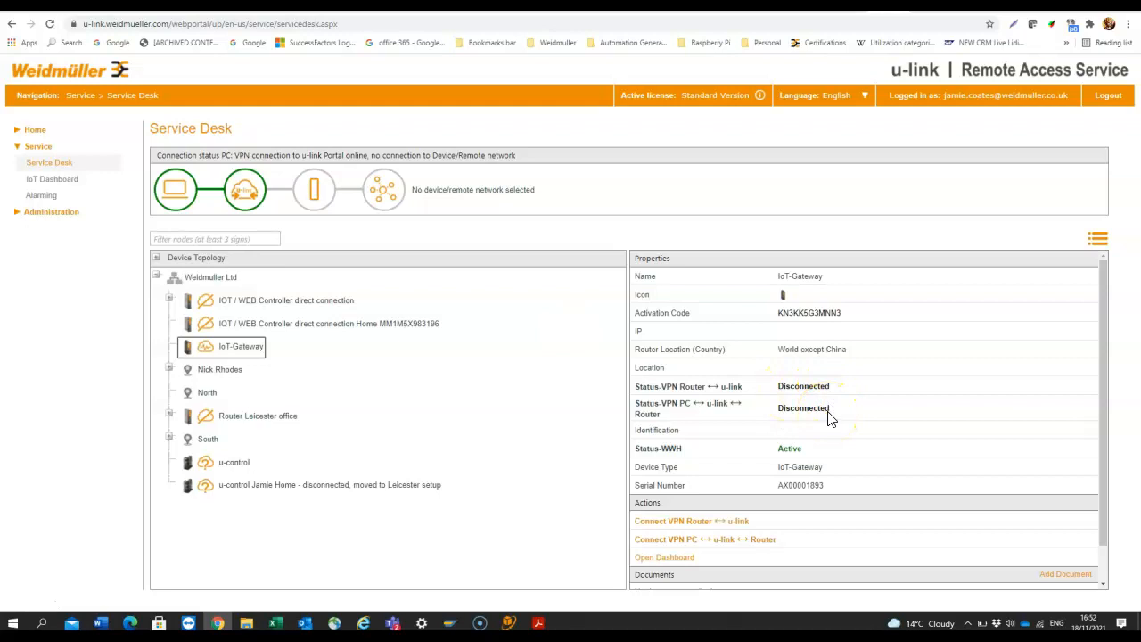
# Reconnect the IoT-Gateway router to u-link, then reconnect this PC to the gateway network
pyautogui.click(701, 540)
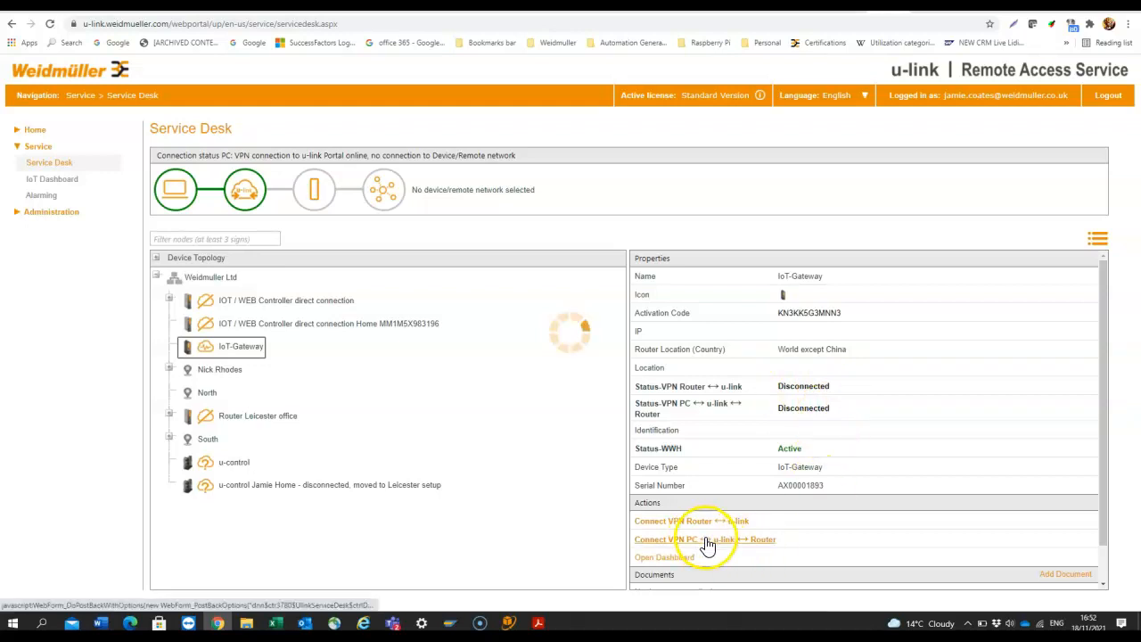
pyautogui.click(697, 526)
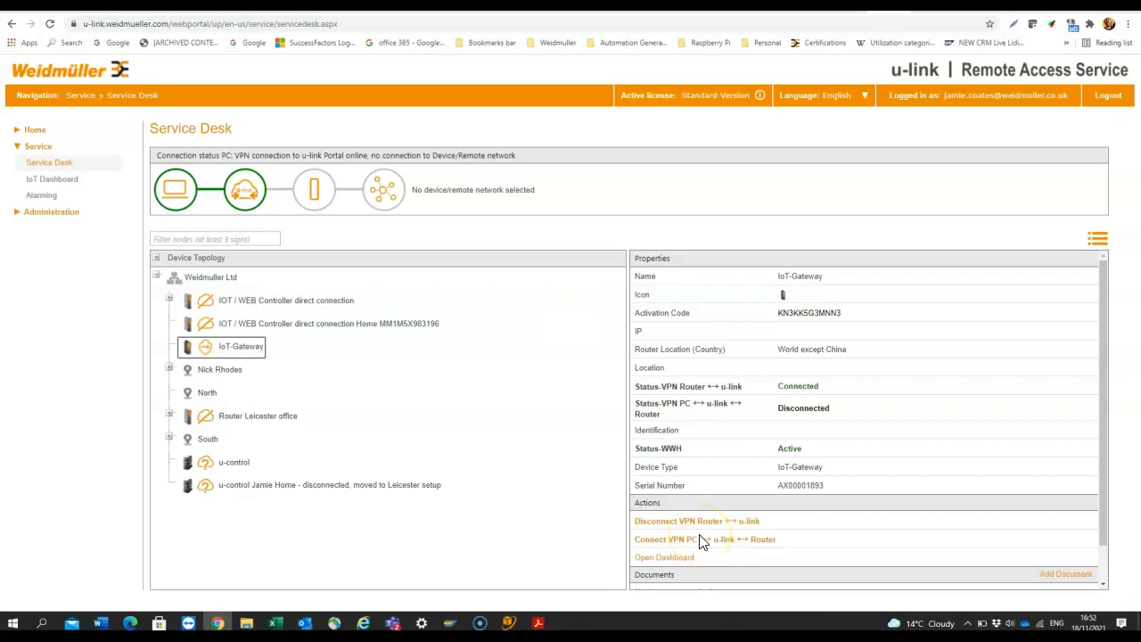
pyautogui.click(702, 540)
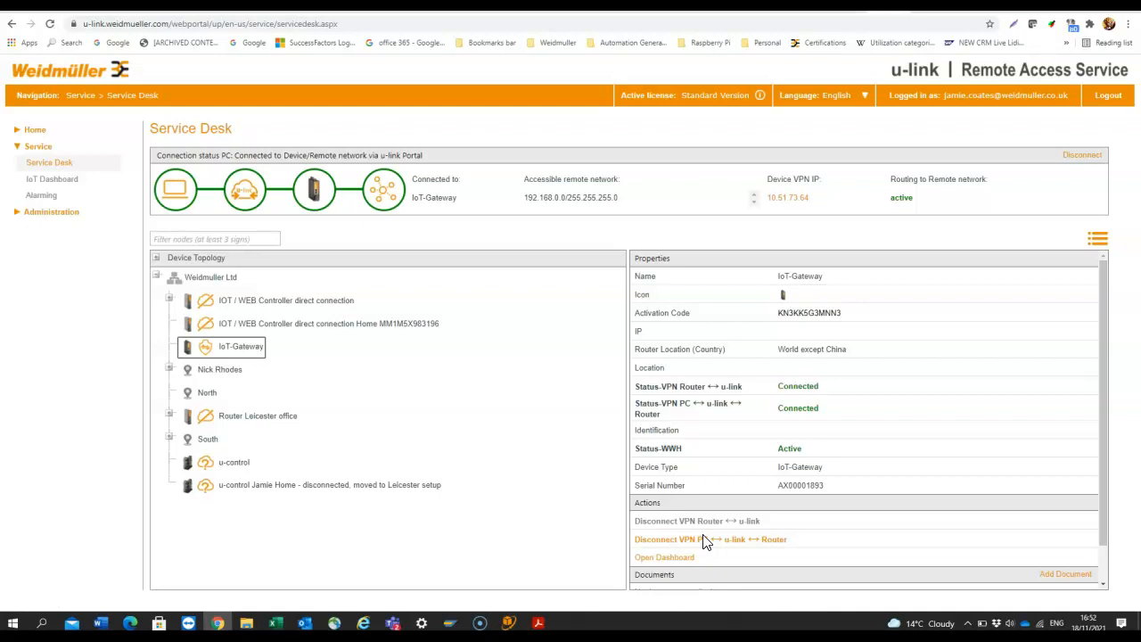
# Open the gateway's u-create web page at VPN IP 10.51.73.64 and launch its Node-RED application
pyautogui.click(782, 200)
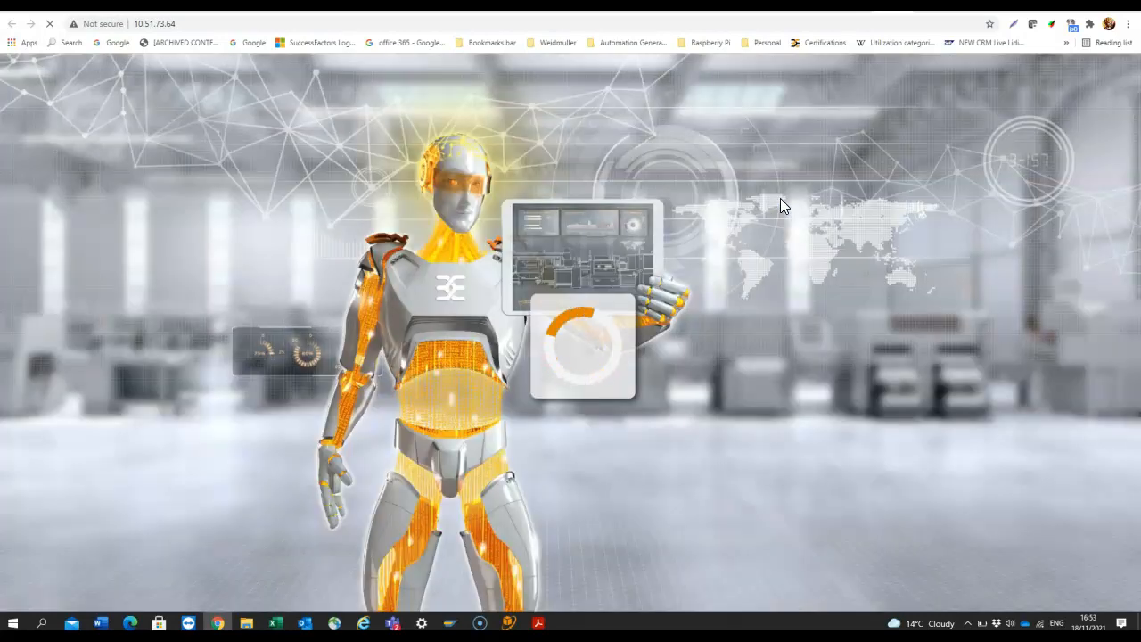
pyautogui.click(696, 437)
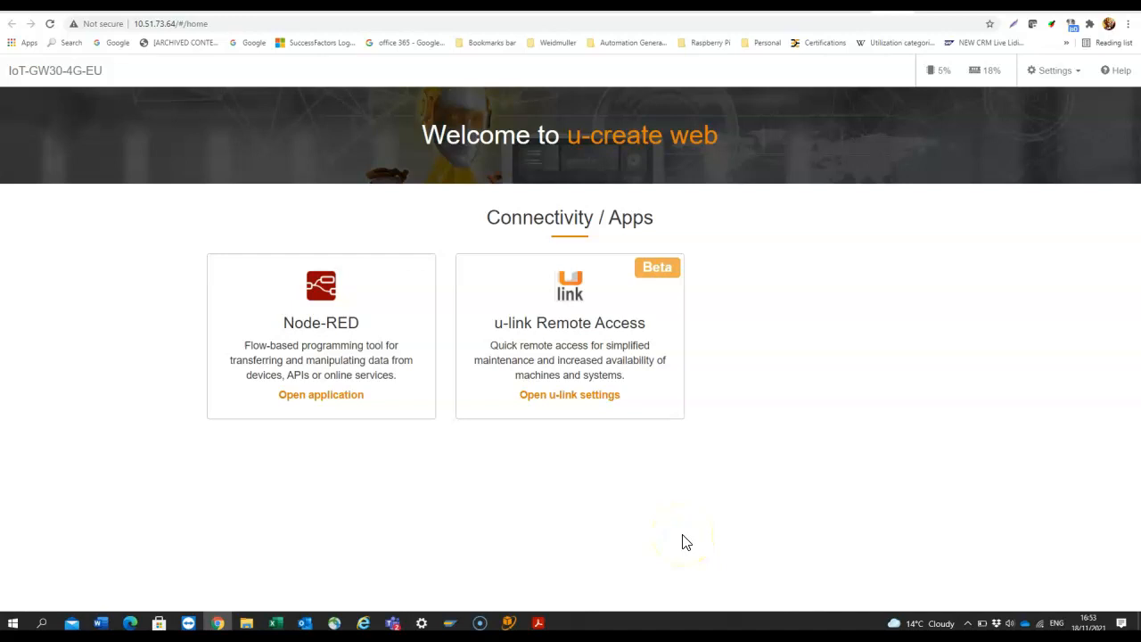
pyautogui.click(321, 306)
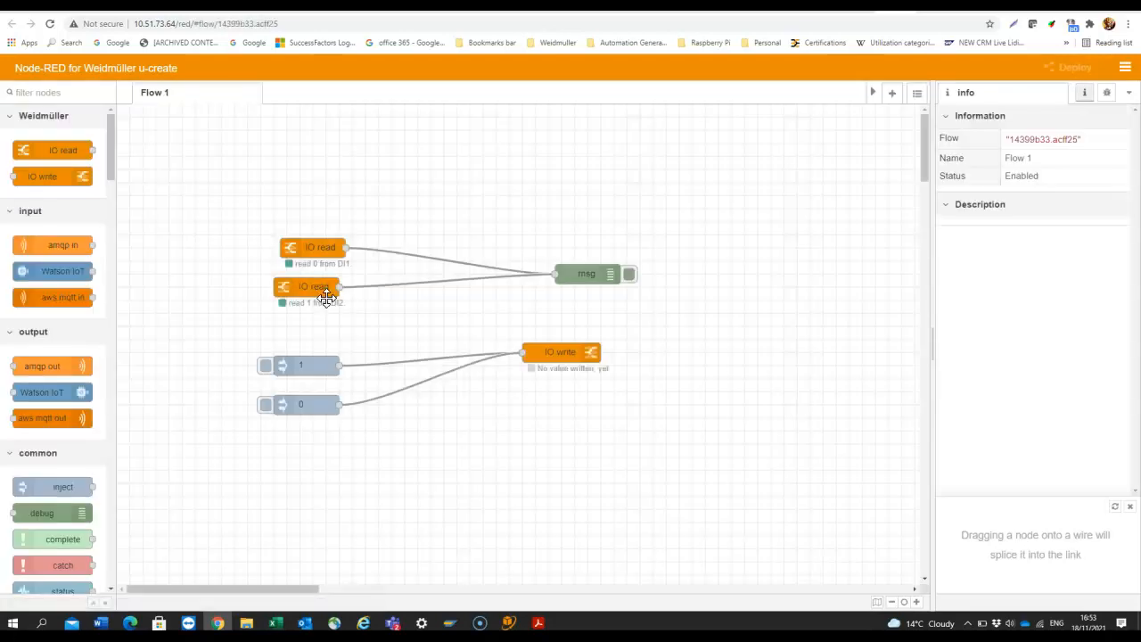
pyautogui.click(1126, 68)
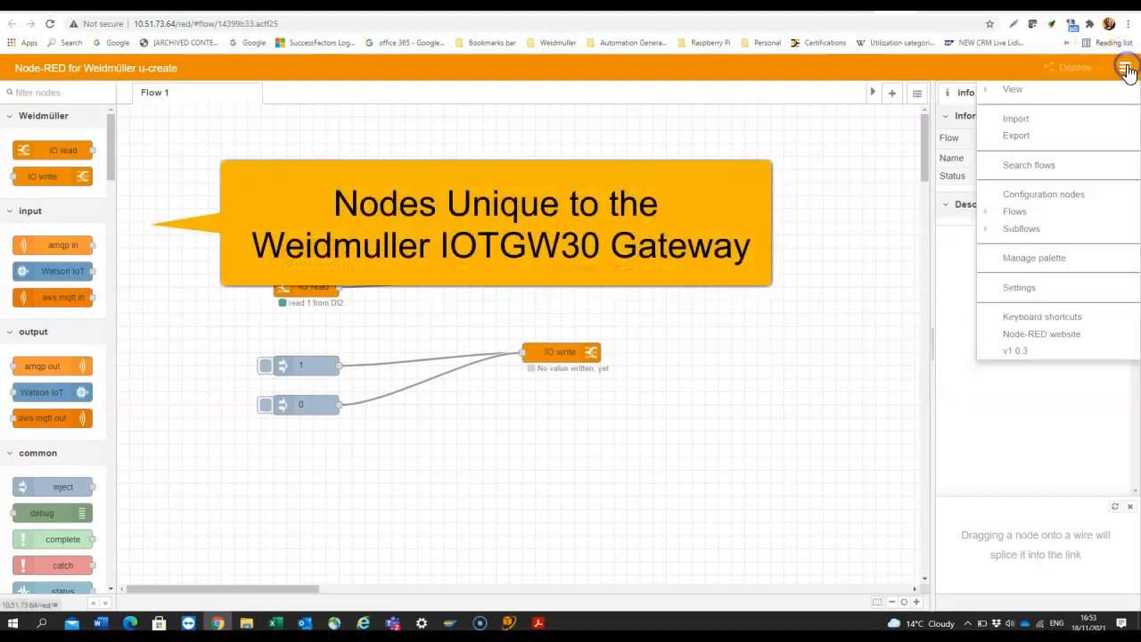
pyautogui.click(1058, 259)
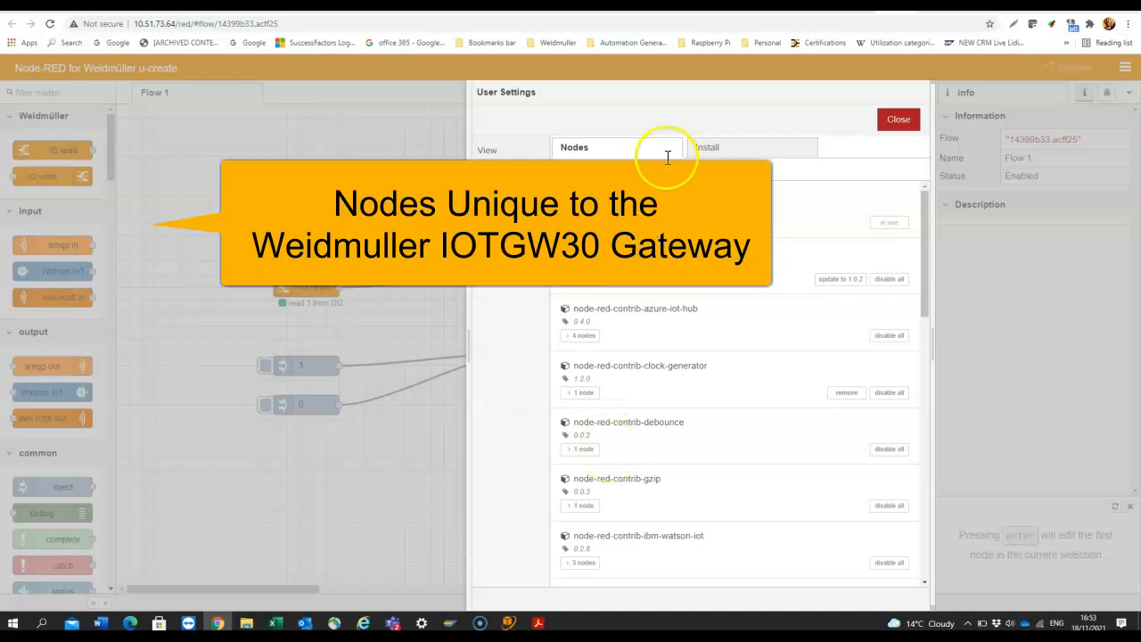
pyautogui.click(710, 158)
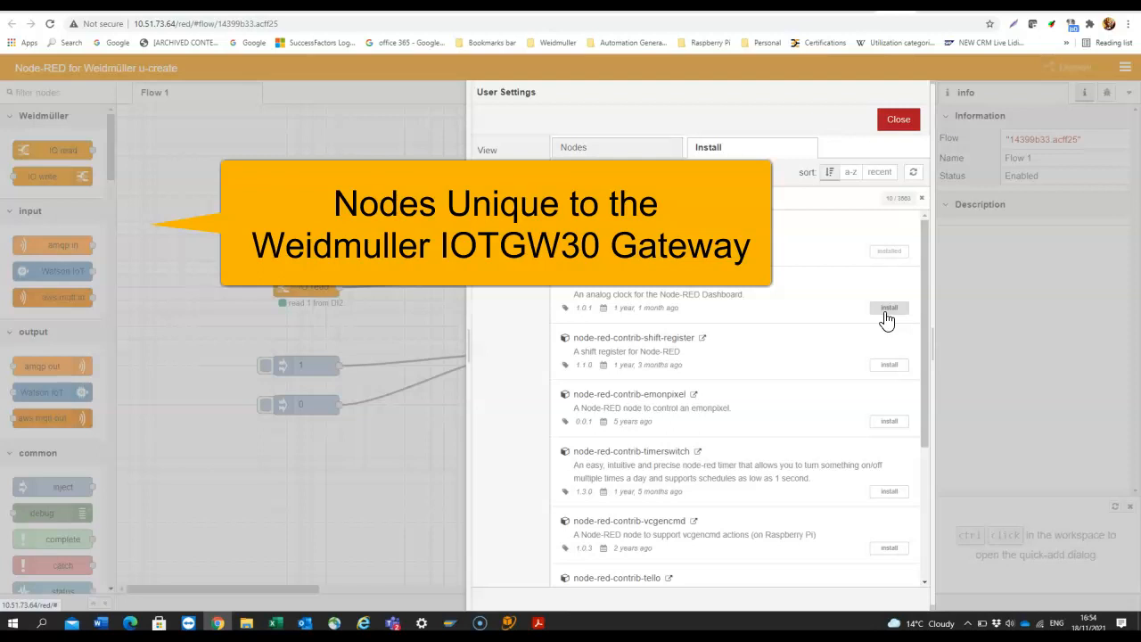
pyautogui.click(903, 116)
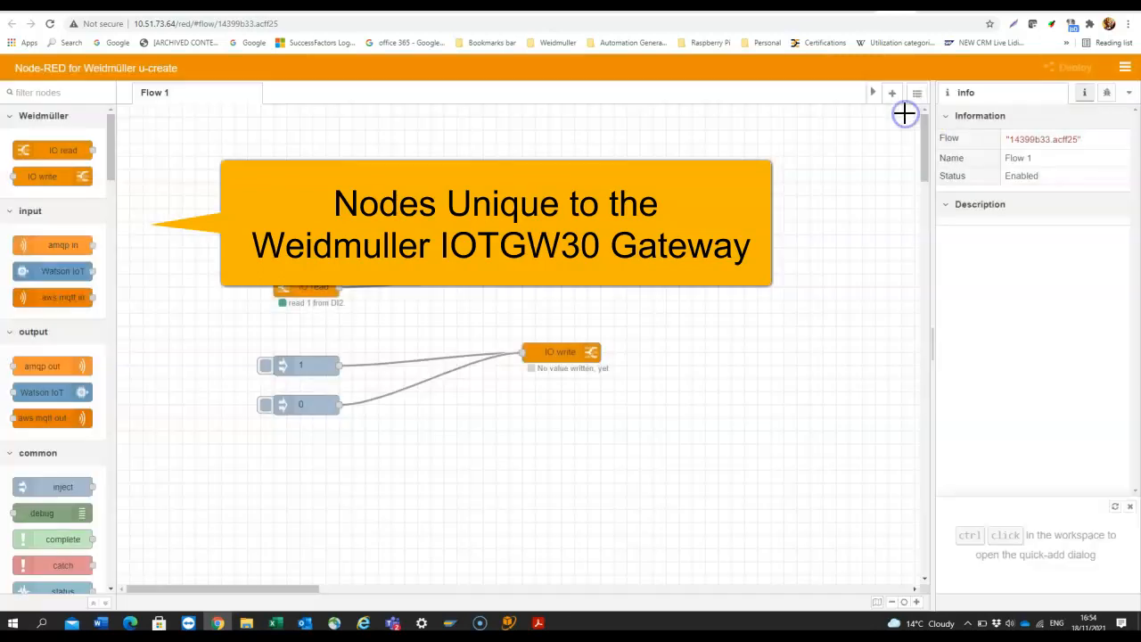